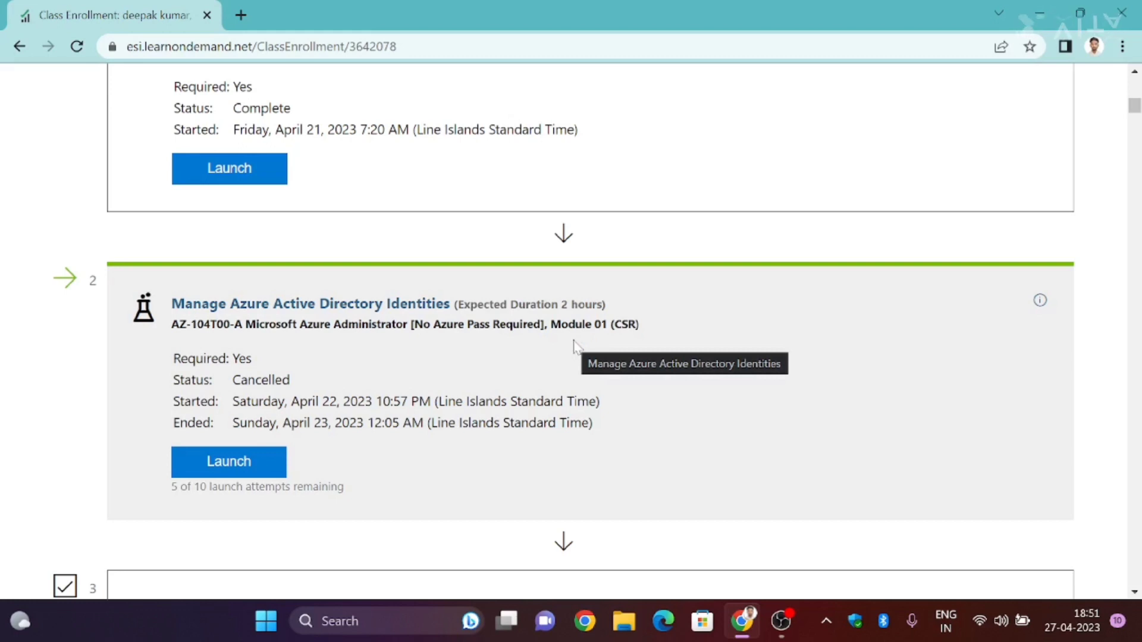
Step: Launch the Manage Azure Active Directory Identities lab in a maximized window and review its login instructions
{"action": "left_click", "coordinate": [238, 461]}
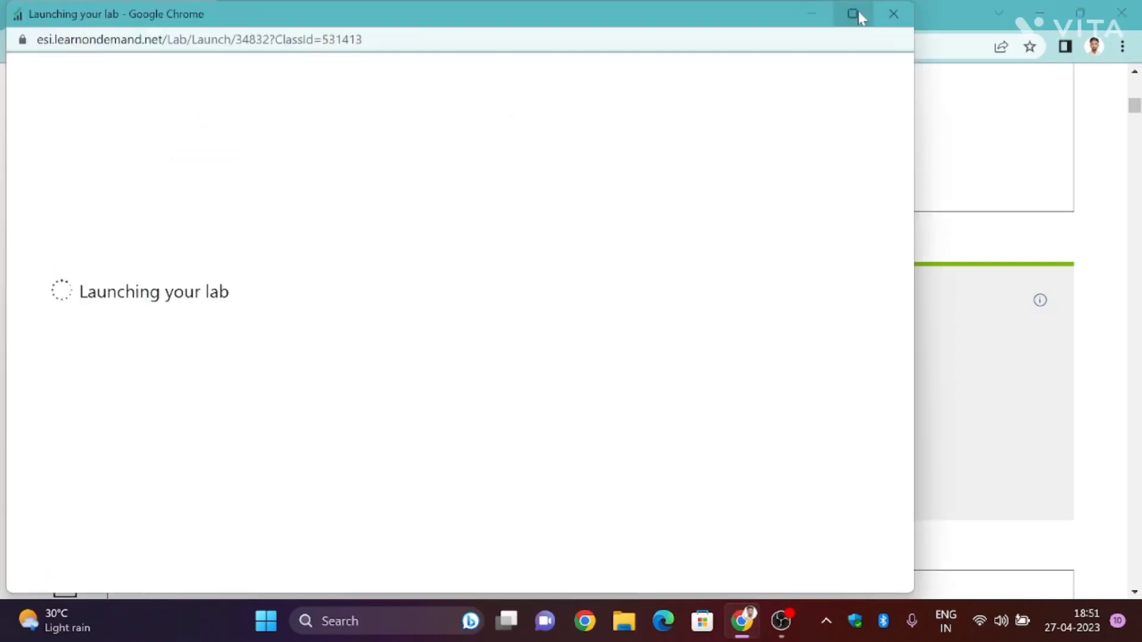
{"action": "left_click", "coordinate": [858, 13]}
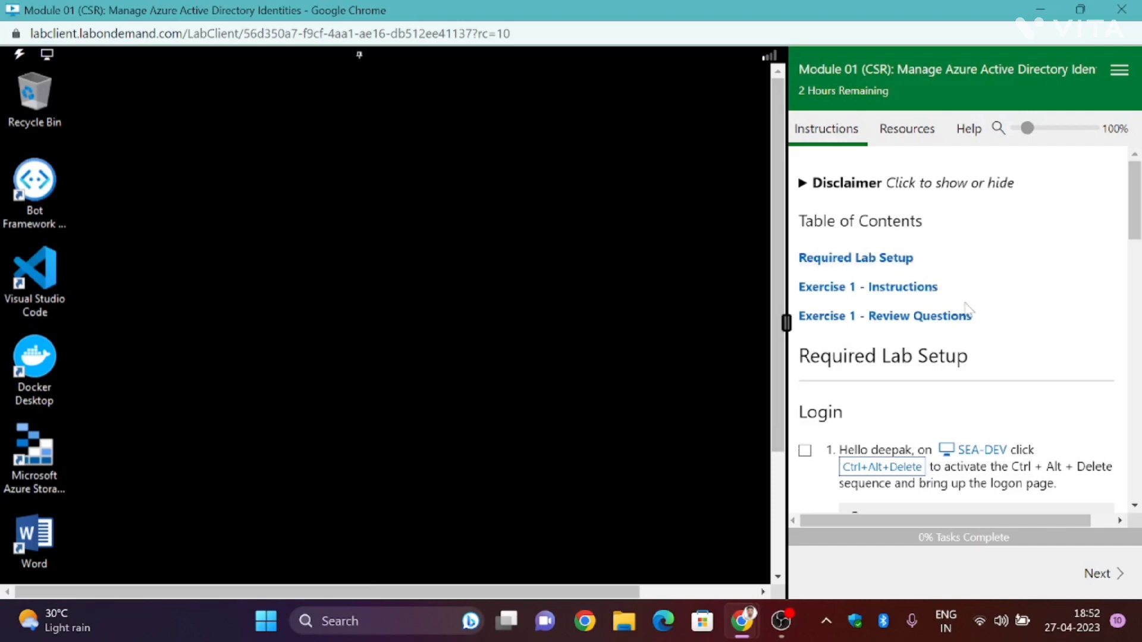
{"action": "scroll", "coordinate": [968, 310], "scroll_direction": "down", "scroll_amount": 3}
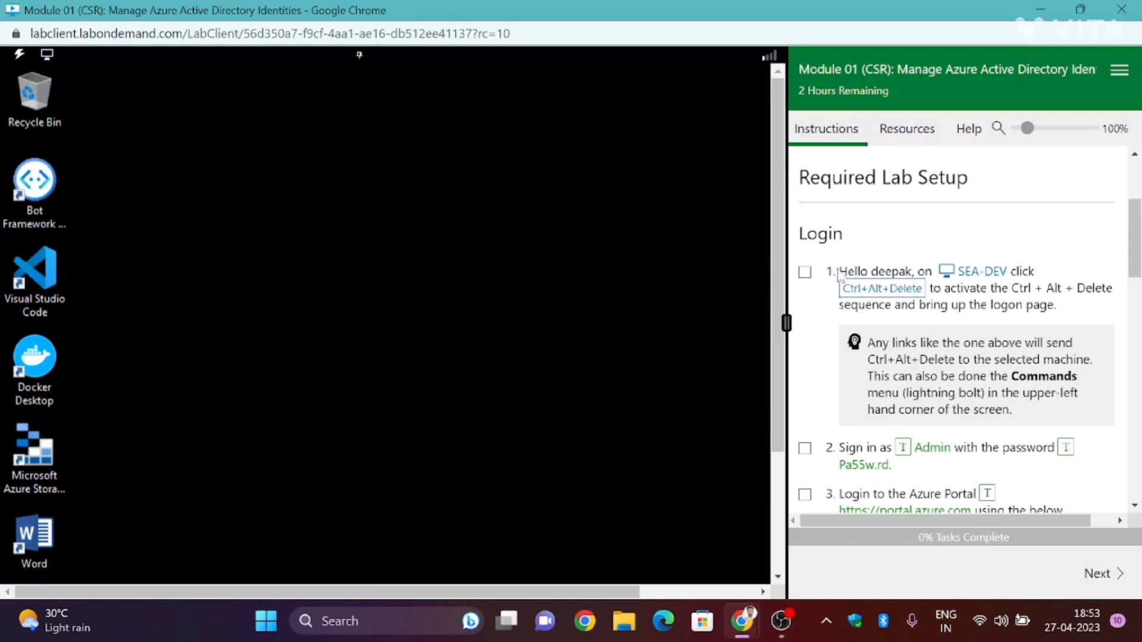
{"action": "left_click_drag", "start_coordinate": [839, 275], "coordinate": [1082, 457]}
{"action": "scroll", "coordinate": [963, 328], "scroll_direction": "down", "scroll_amount": 3}
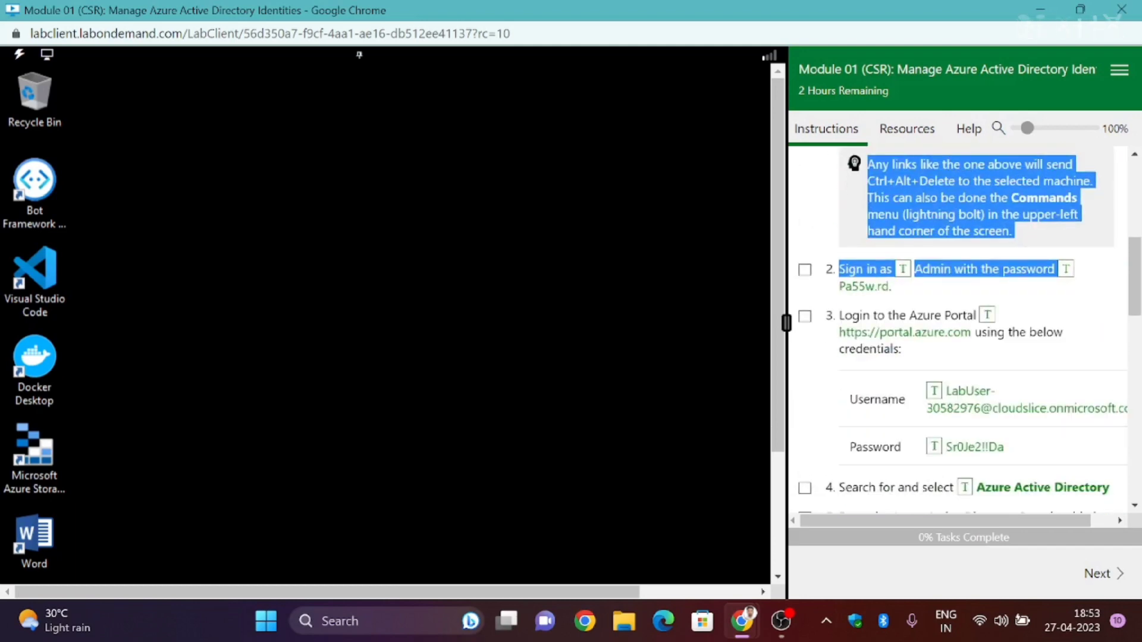
{"action": "left_click", "coordinate": [946, 300]}
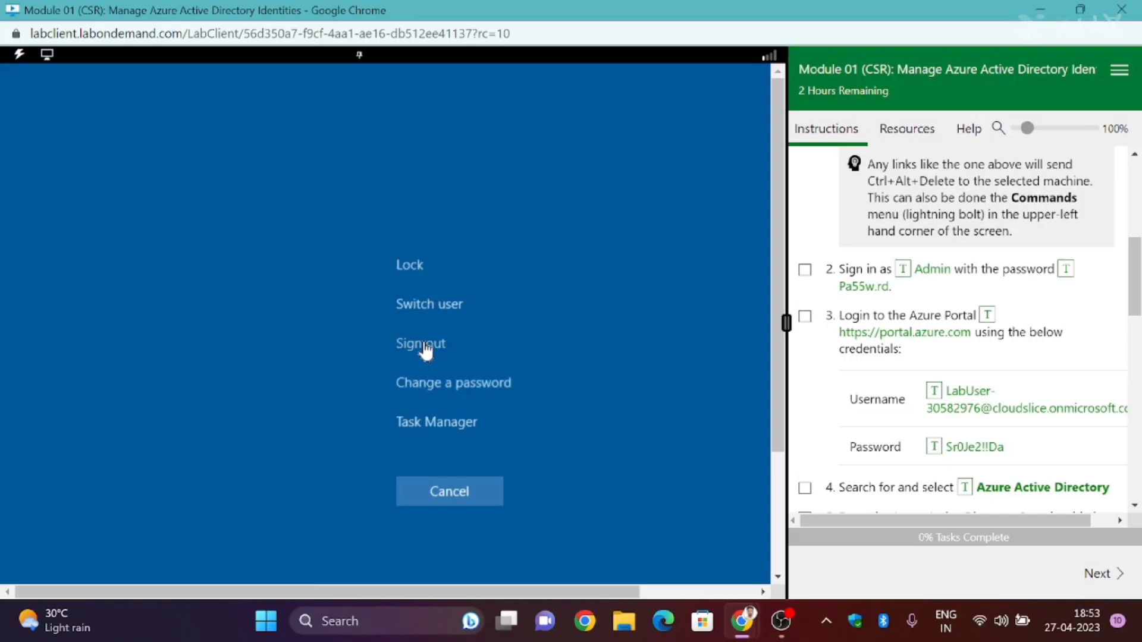
Step: Sign out of the lab virtual machine and sign back in as Admin by entering the account password from the instructions
{"action": "left_click", "coordinate": [425, 348]}
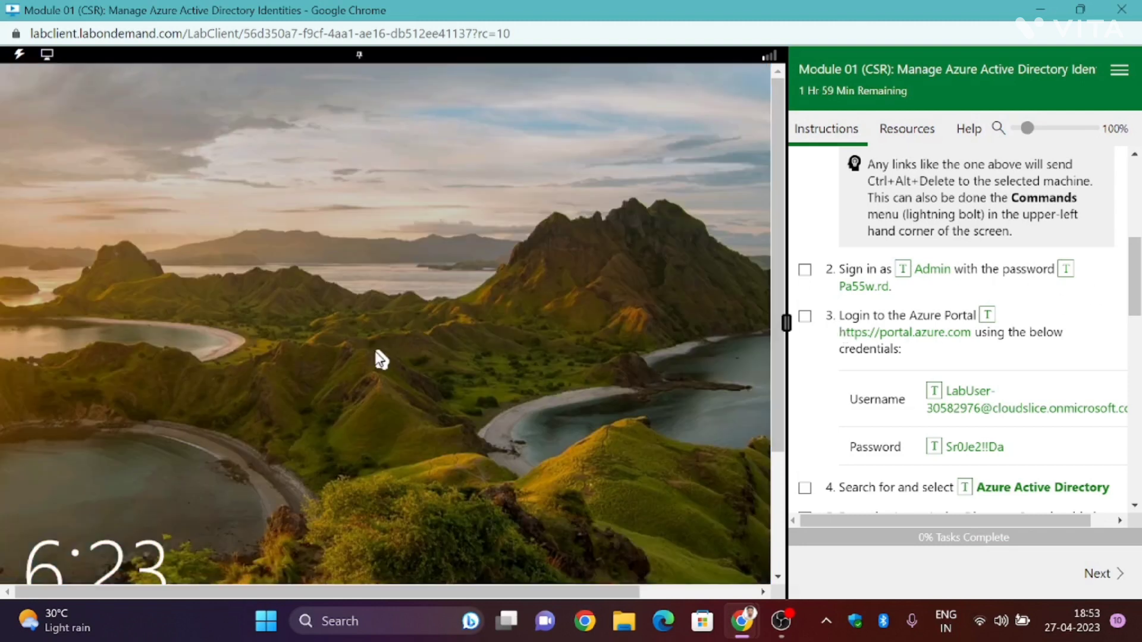
{"action": "left_click", "coordinate": [377, 357]}
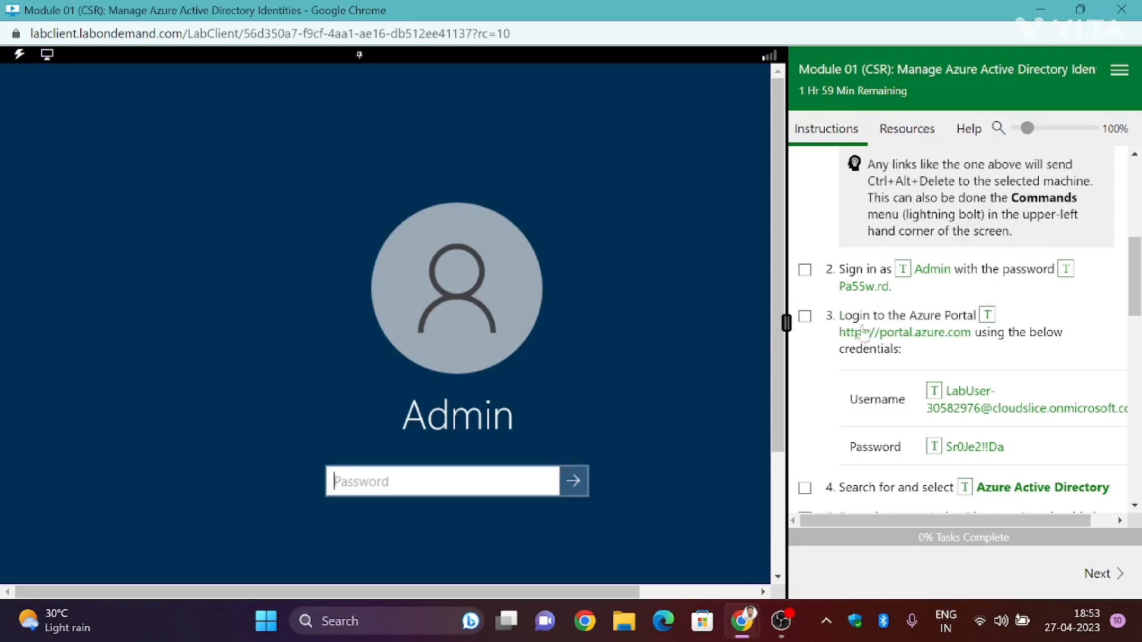
{"action": "left_click", "coordinate": [1066, 271]}
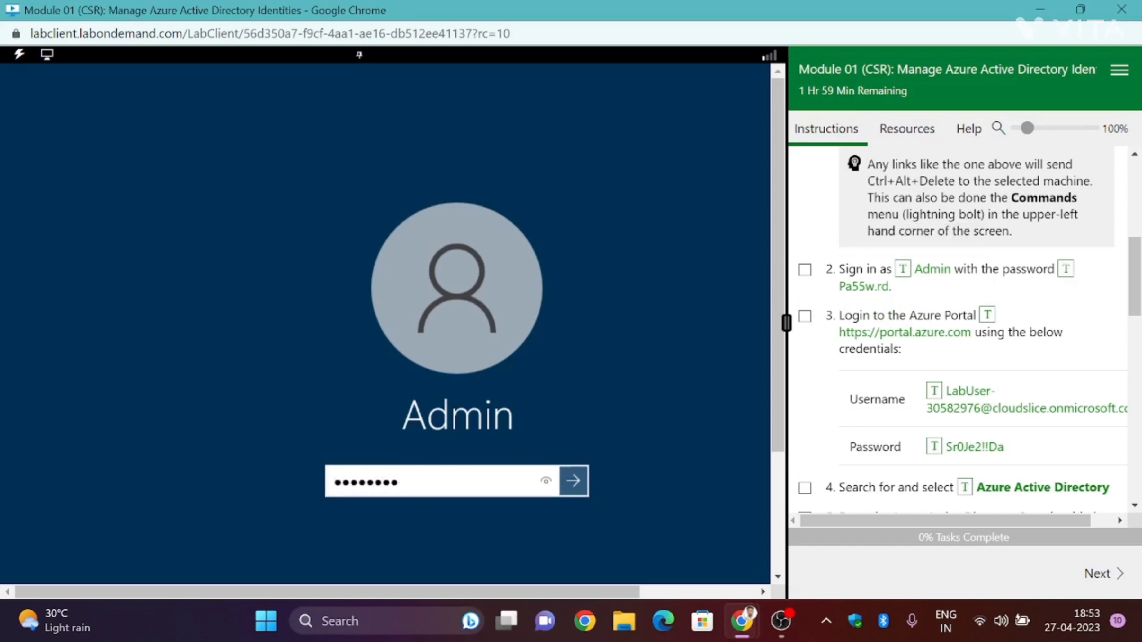
{"action": "left_click", "coordinate": [574, 483]}
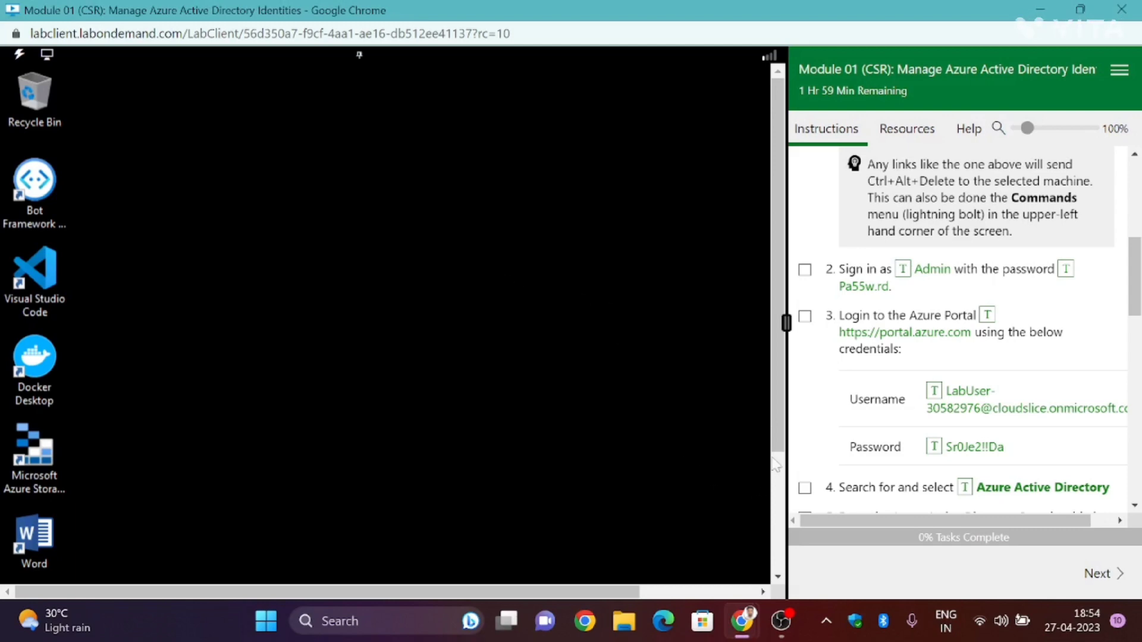
{"action": "left_click_drag", "start_coordinate": [780, 433], "coordinate": [772, 620]}
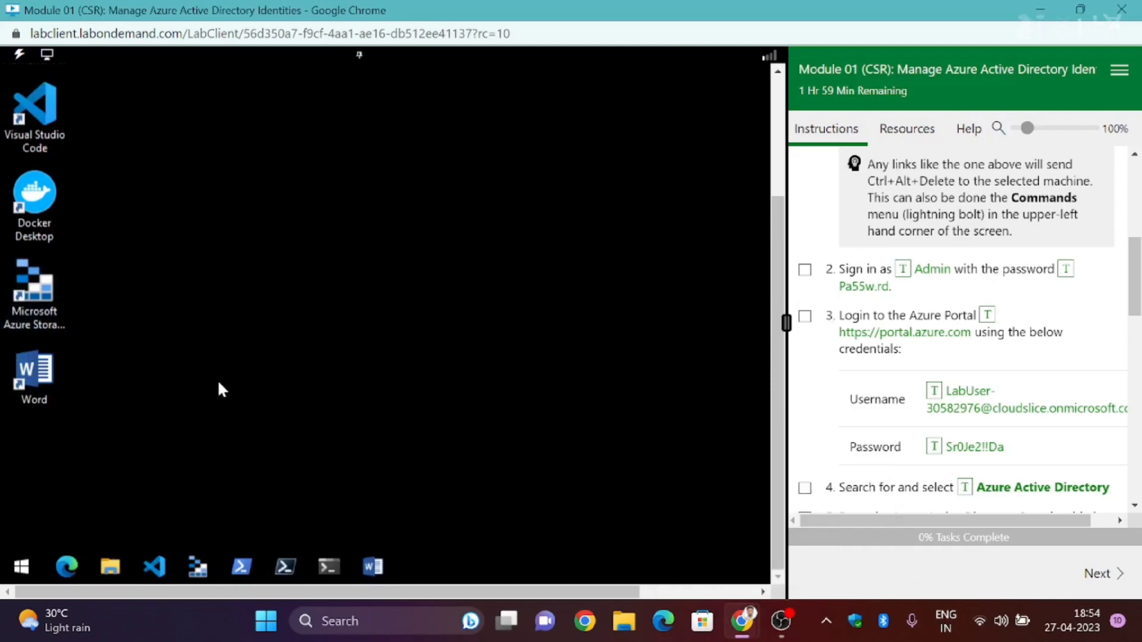
{"action": "left_click", "coordinate": [66, 567]}
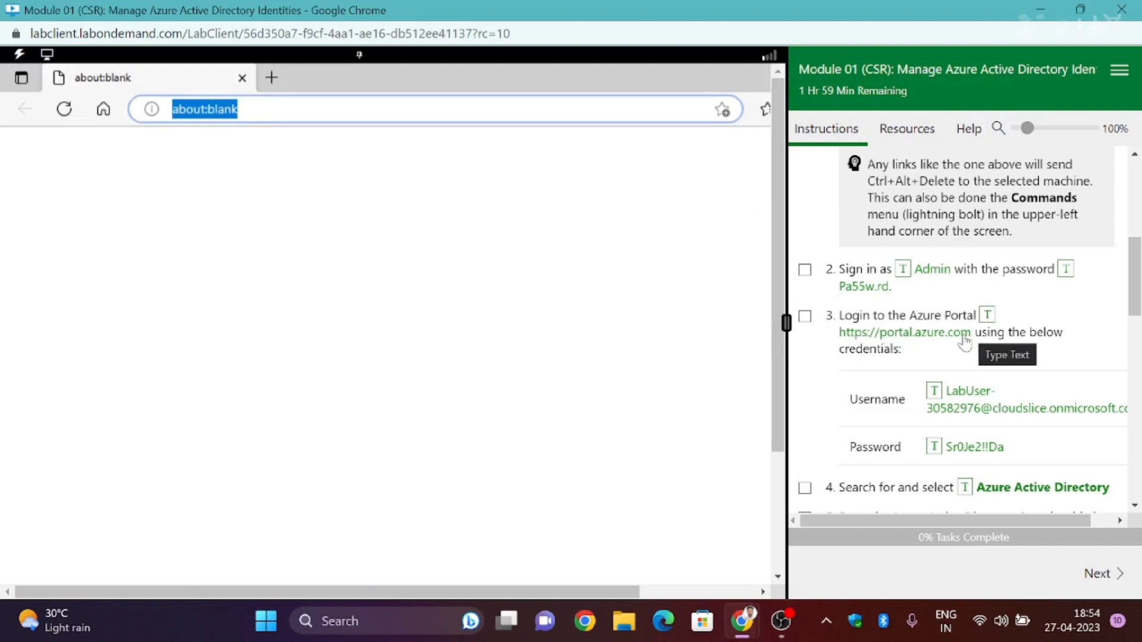
{"action": "left_click", "coordinate": [919, 337]}
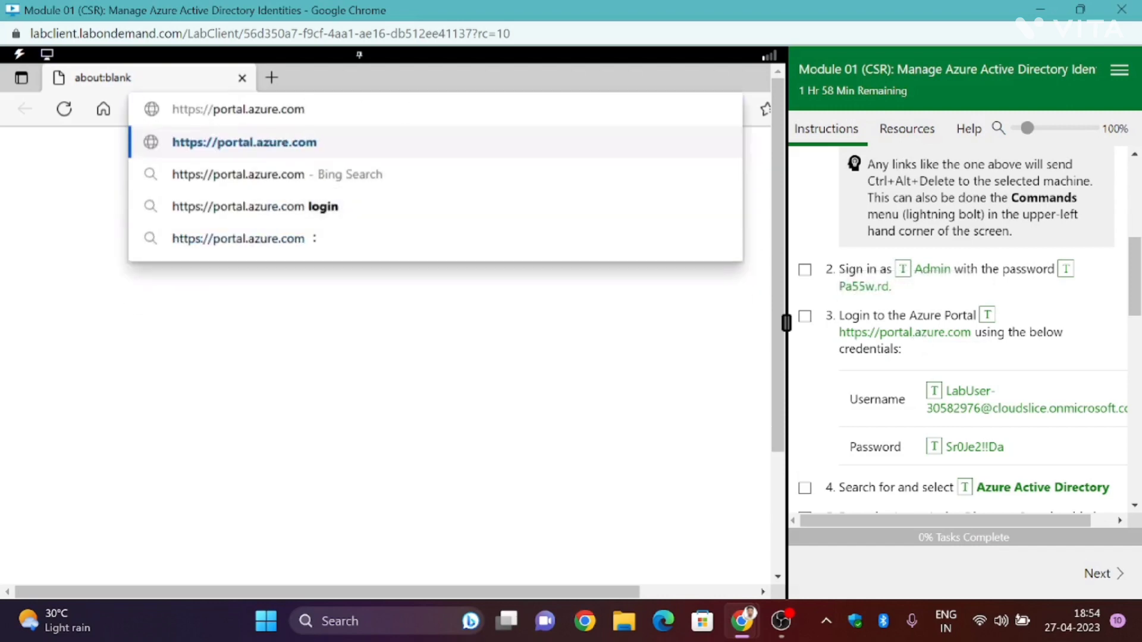
{"action": "key", "text": "Return"}
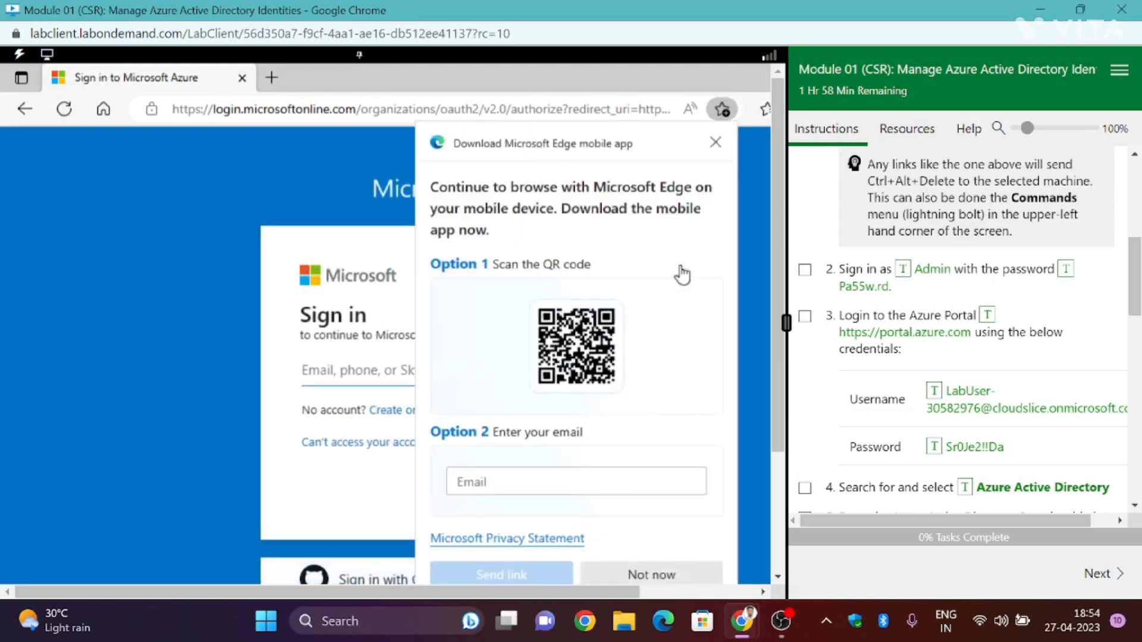
{"action": "left_click", "coordinate": [716, 143]}
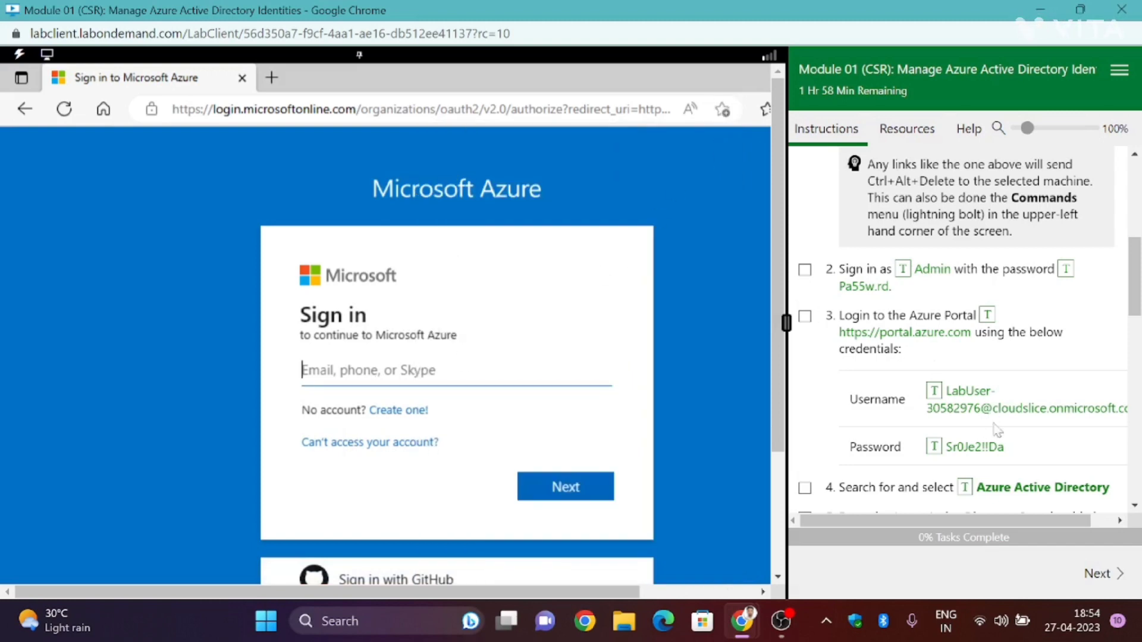
Step: Sign in to Microsoft Azure with the lab username and account password from the instructions, choosing to stay signed in
{"action": "left_click", "coordinate": [985, 406]}
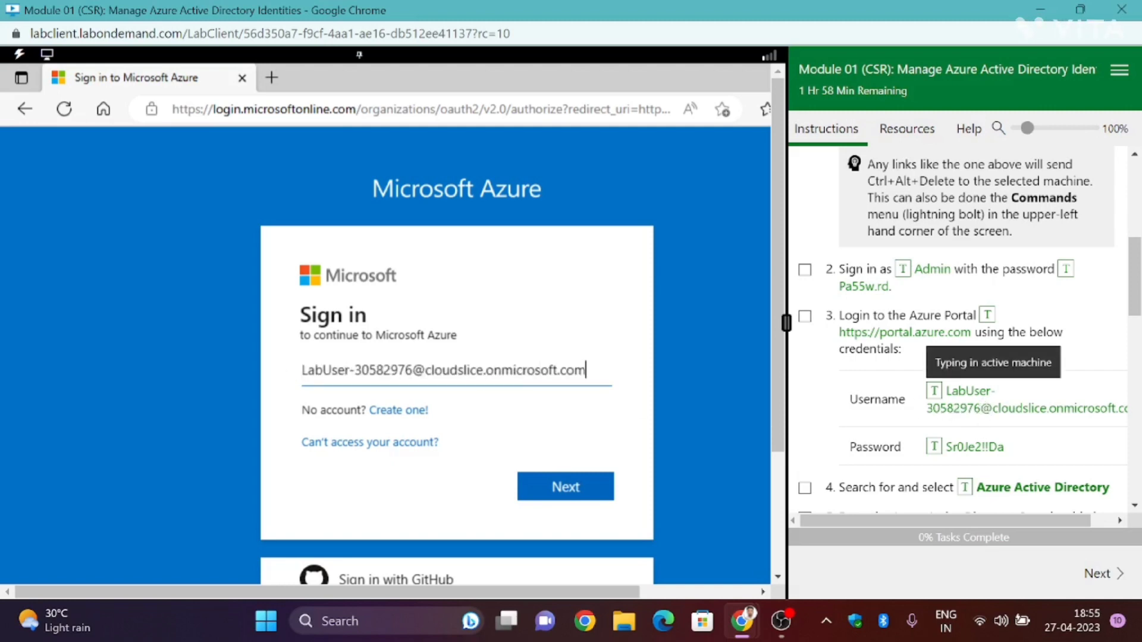
{"action": "left_click", "coordinate": [560, 495]}
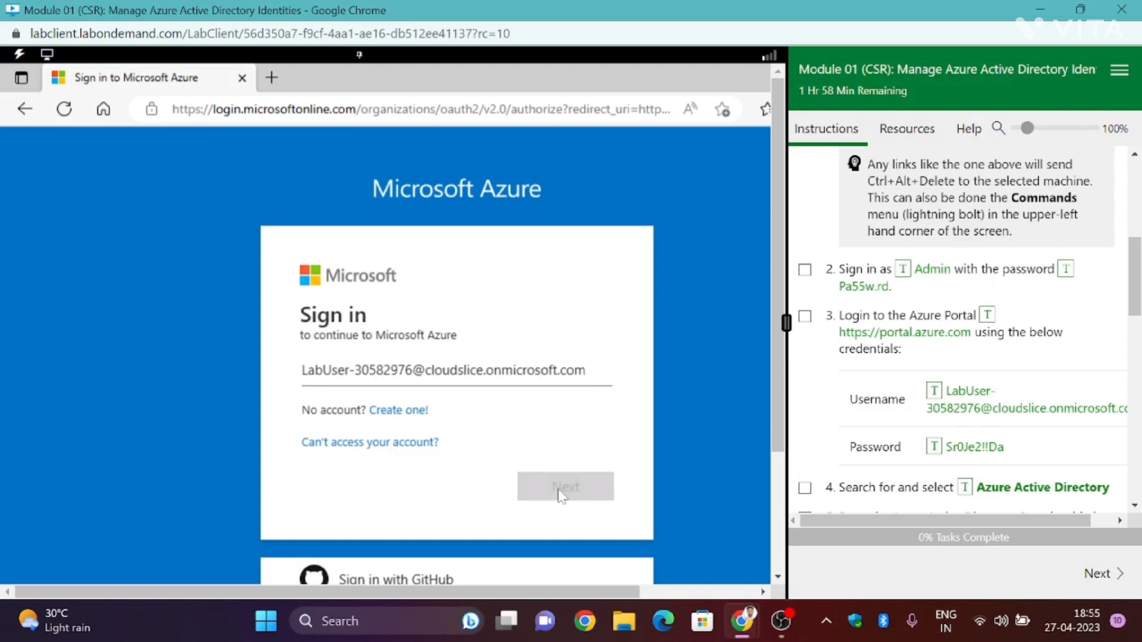
{"action": "left_click", "coordinate": [987, 453]}
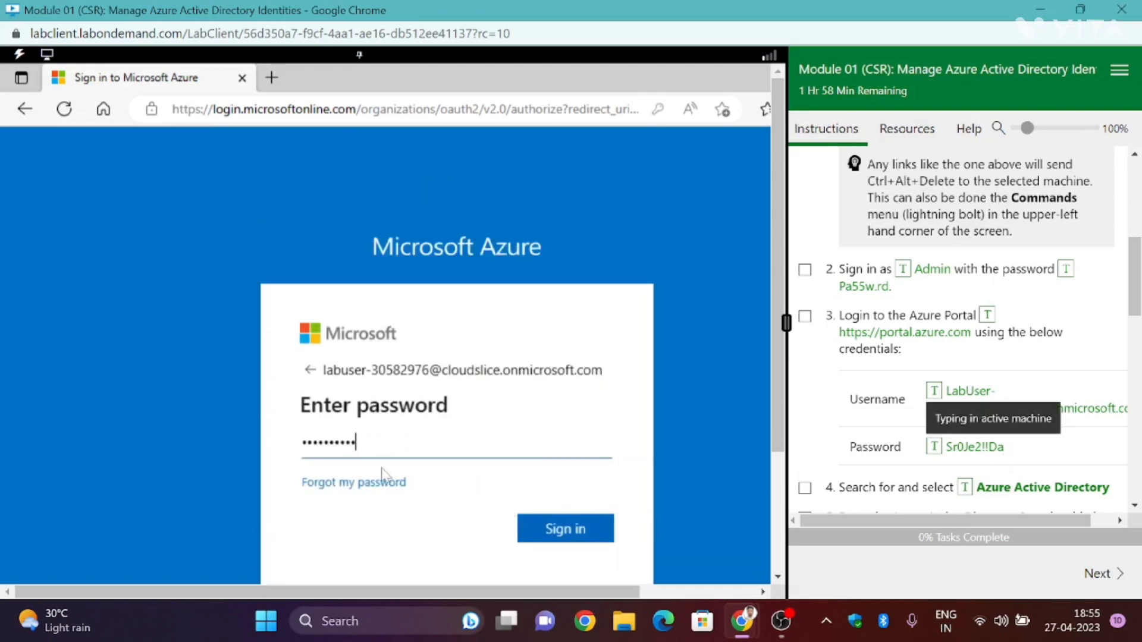
{"action": "left_click", "coordinate": [576, 531]}
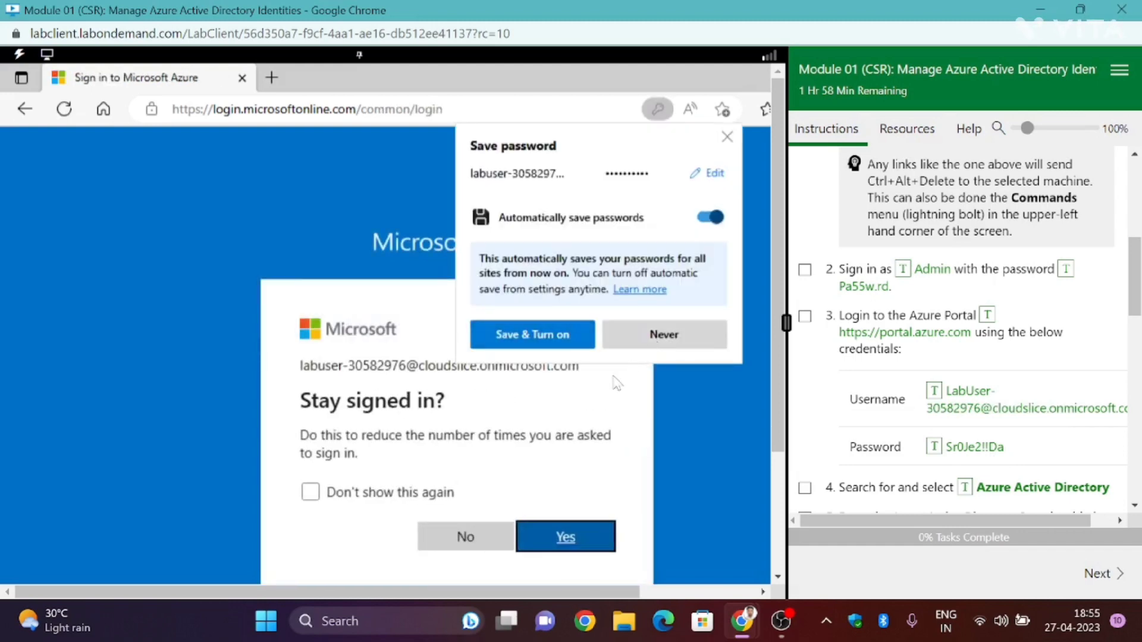
{"action": "left_click", "coordinate": [564, 542]}
{"action": "left_click", "coordinate": [568, 548]}
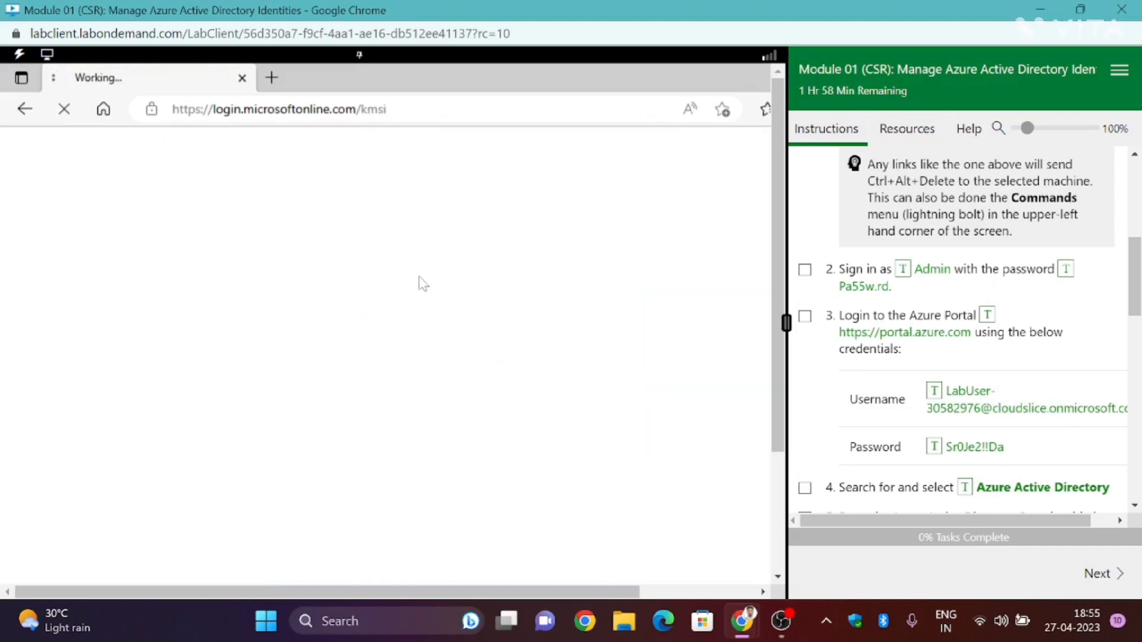
Step: Decline the Azure welcome tour, then search the portal for Azure Active Directory and open that service
{"action": "scroll", "coordinate": [952, 297], "scroll_direction": "down", "scroll_amount": 1}
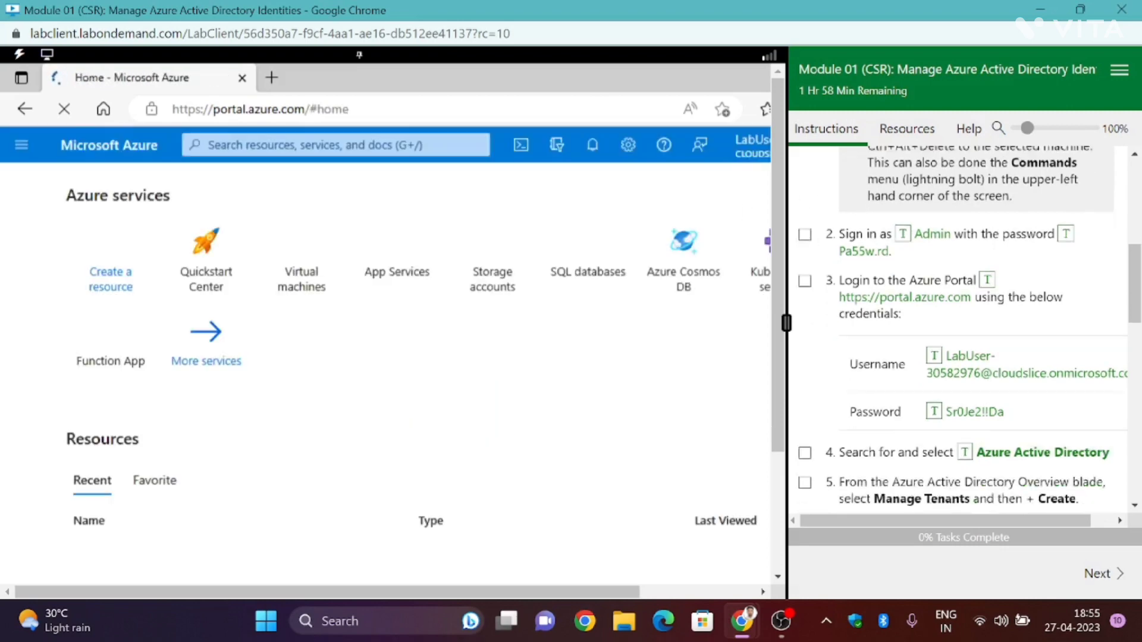
{"action": "scroll", "coordinate": [915, 288], "scroll_direction": "down", "scroll_amount": 4}
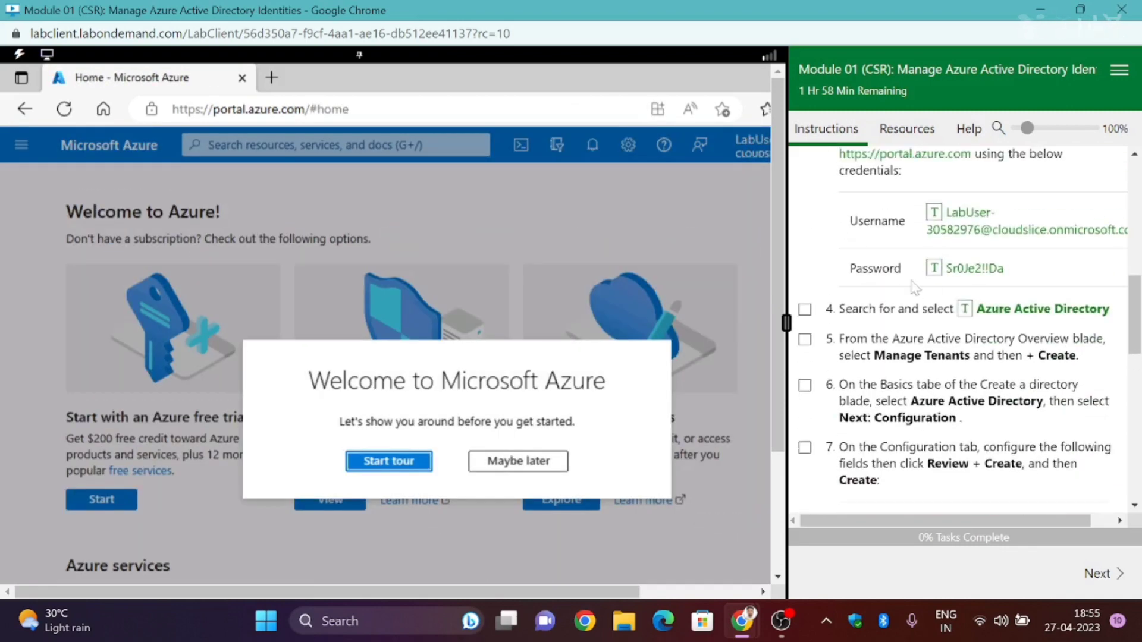
{"action": "left_click", "coordinate": [518, 461]}
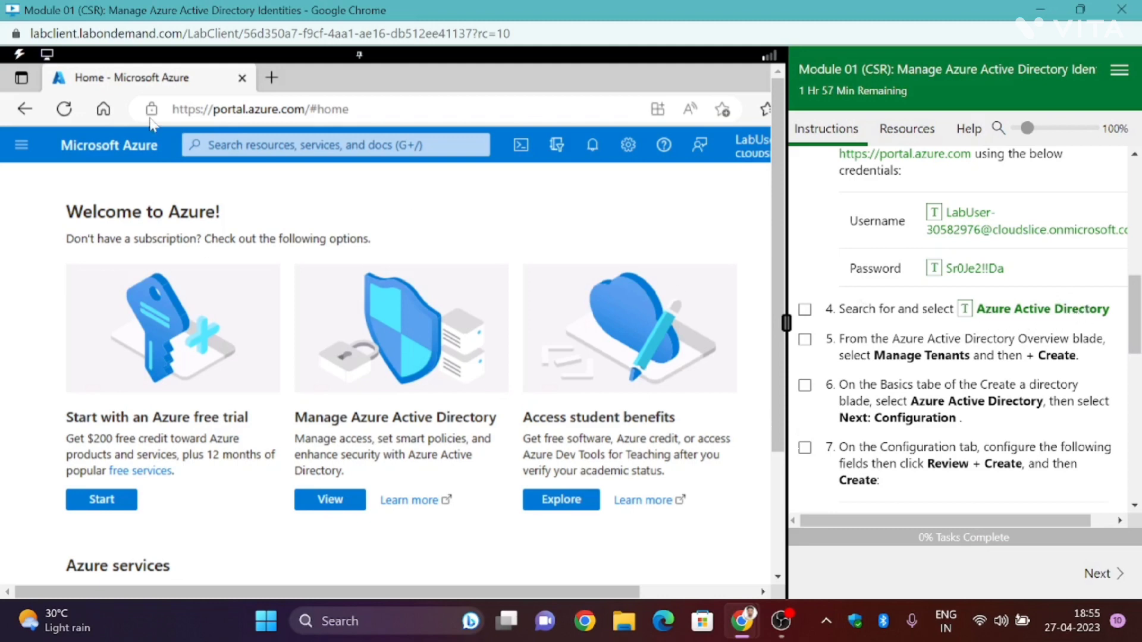
{"action": "left_click", "coordinate": [263, 147]}
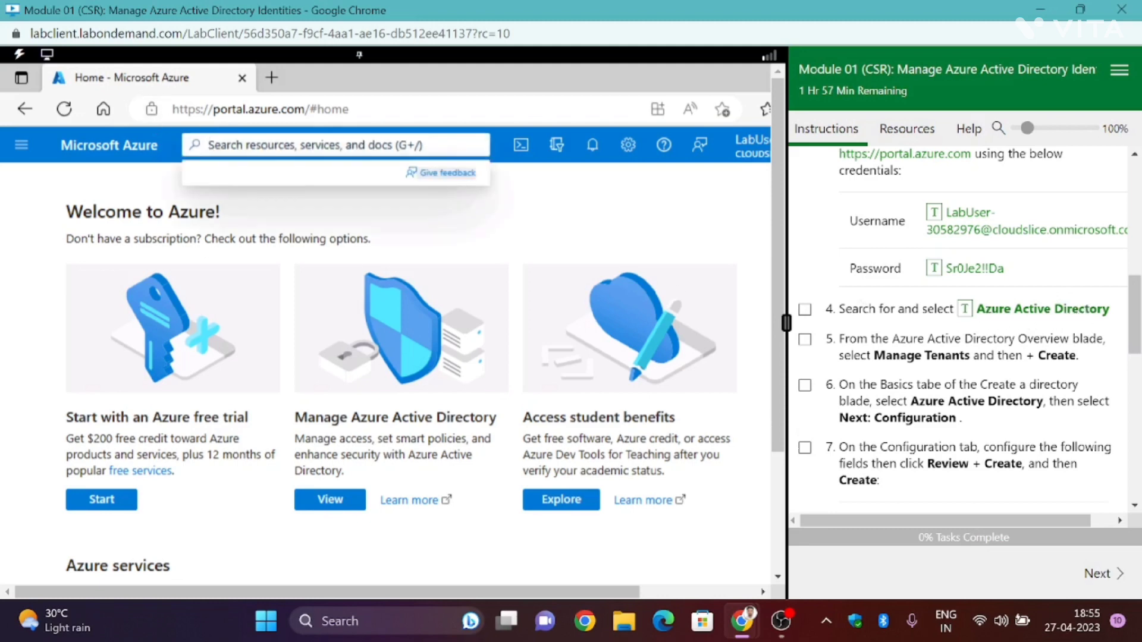
{"action": "left_click", "coordinate": [1053, 309]}
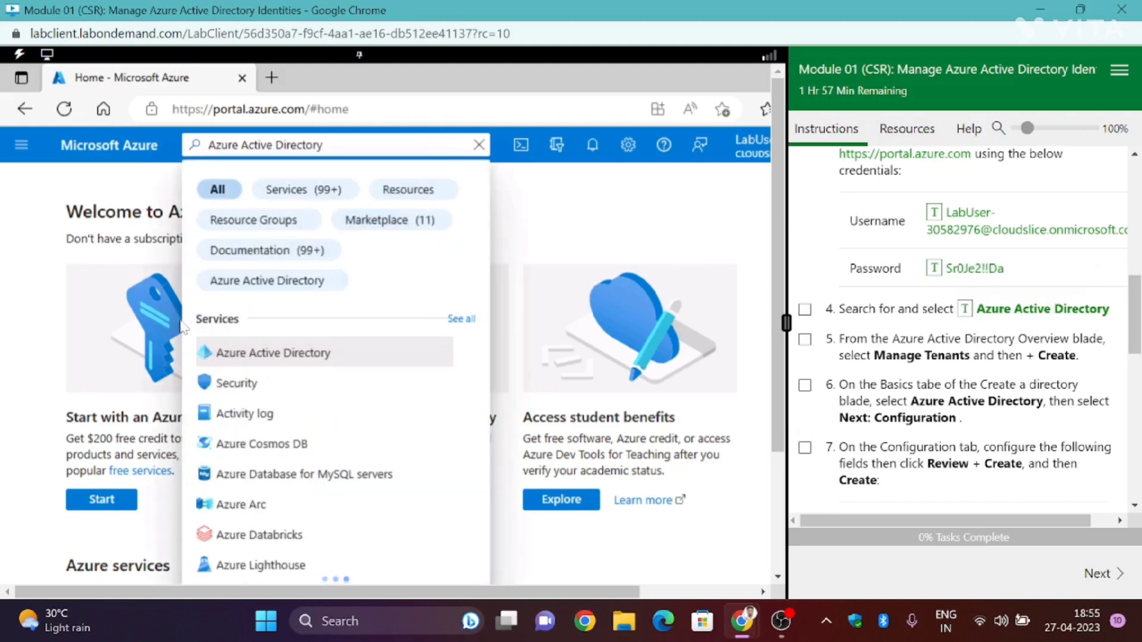
{"action": "left_click", "coordinate": [267, 360]}
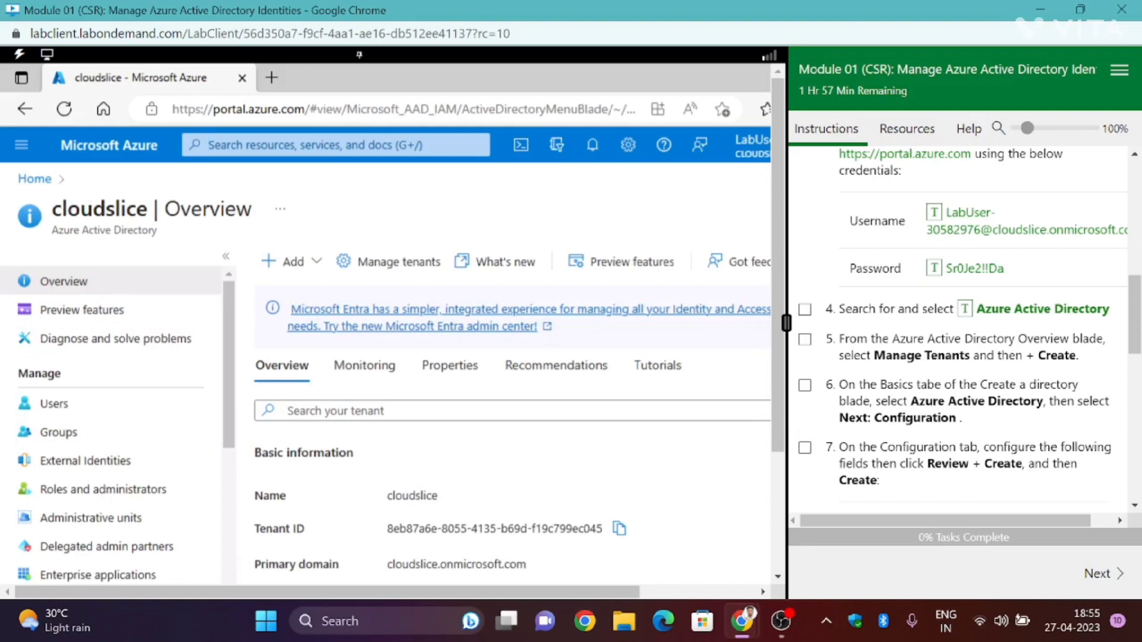
Step: Start creating a new tenant from the cloudslice directory's tenant management page
{"action": "left_click_drag", "start_coordinate": [839, 341], "coordinate": [1071, 355]}
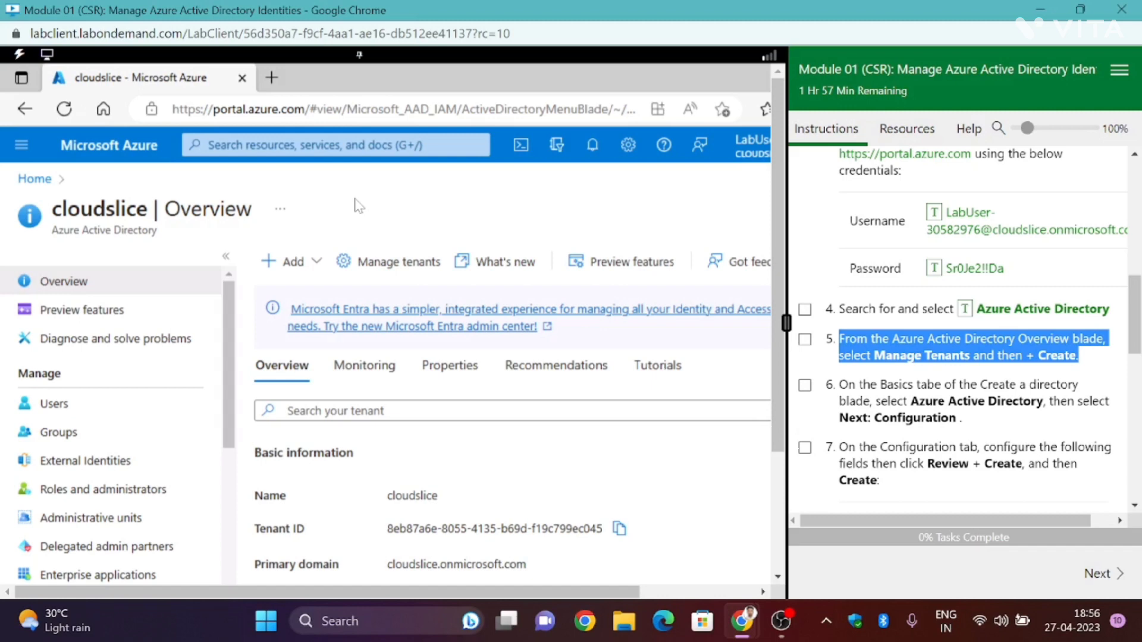
{"action": "left_click", "coordinate": [395, 273]}
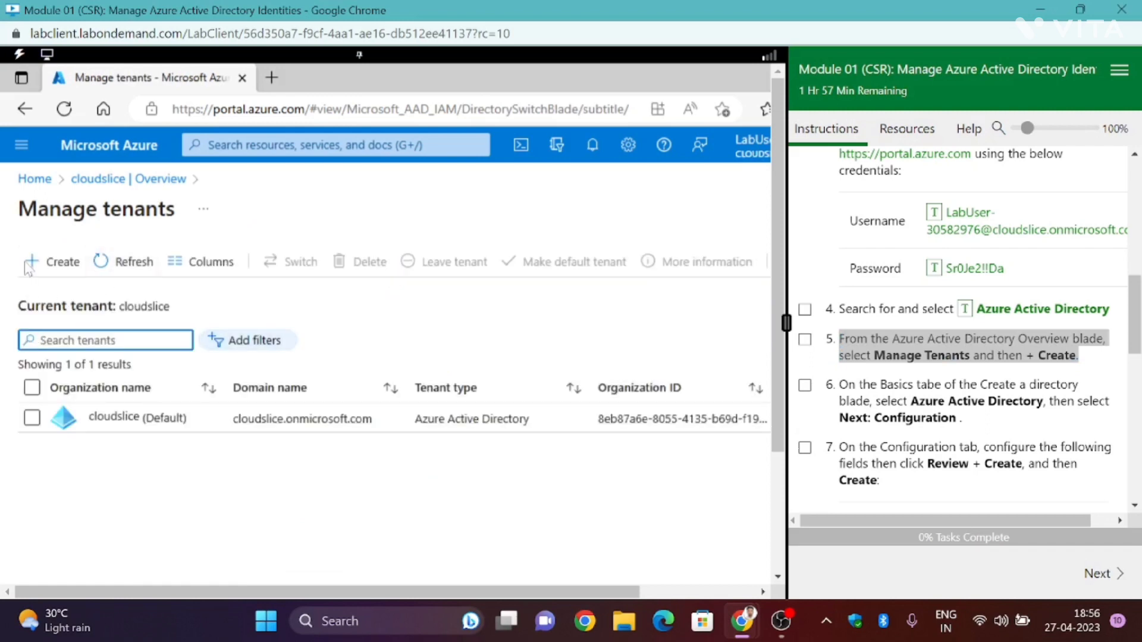
{"action": "left_click", "coordinate": [41, 268]}
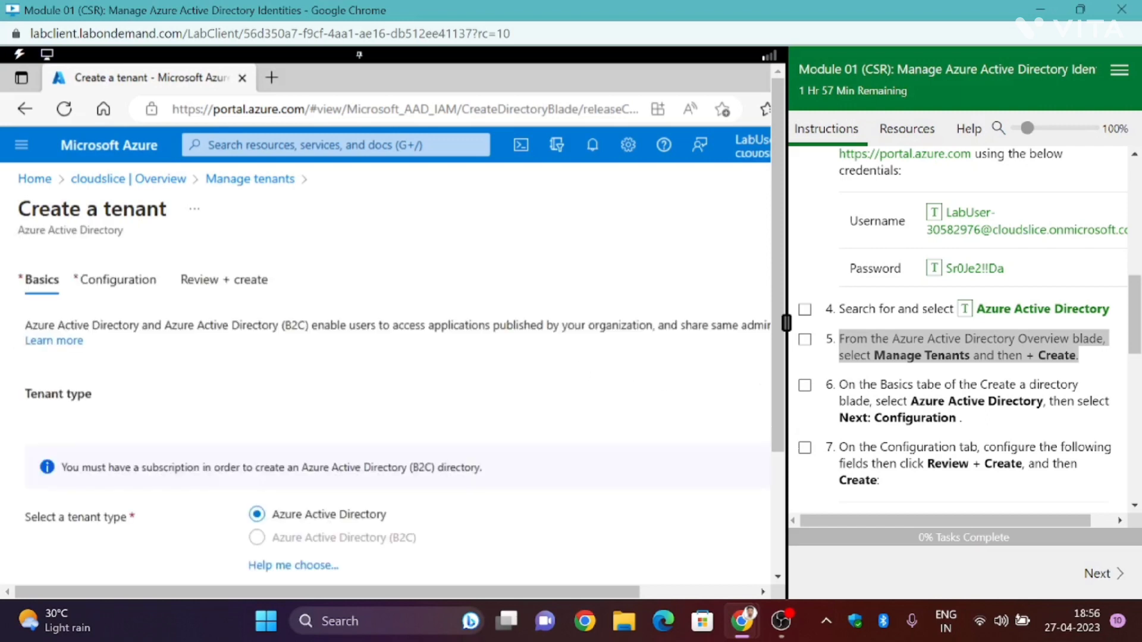
Step: Keep Azure Active Directory as the new tenant's type and continue to its configuration details
{"action": "scroll", "coordinate": [881, 370], "scroll_direction": "down", "scroll_amount": 3}
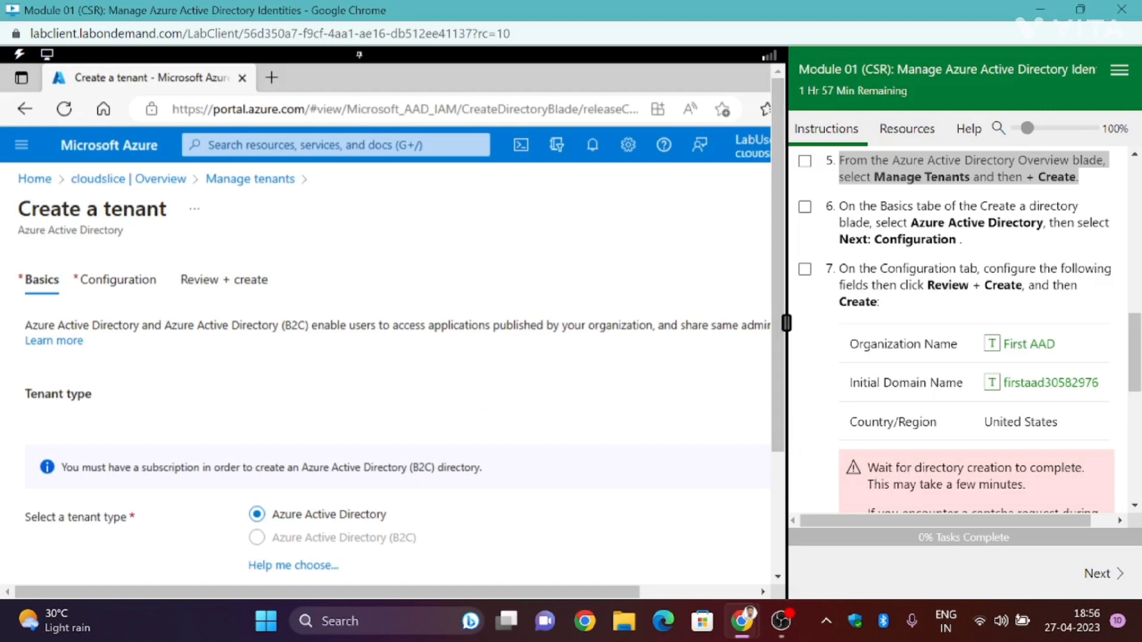
{"action": "left_click_drag", "start_coordinate": [777, 356], "coordinate": [777, 475]}
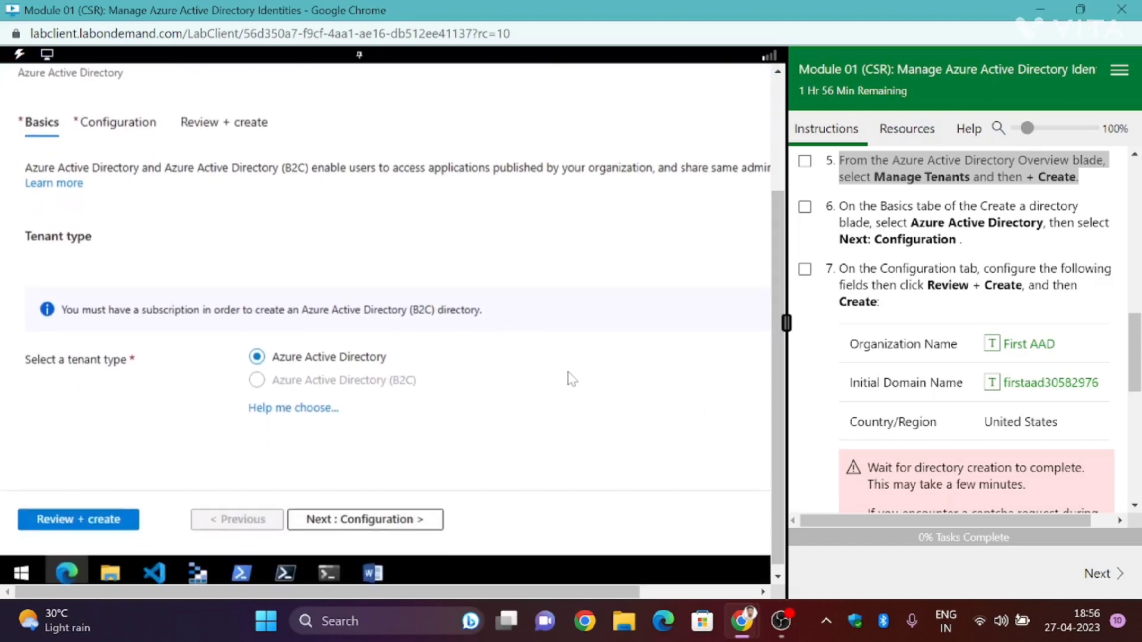
{"action": "scroll", "coordinate": [416, 386], "scroll_direction": "down", "scroll_amount": 1}
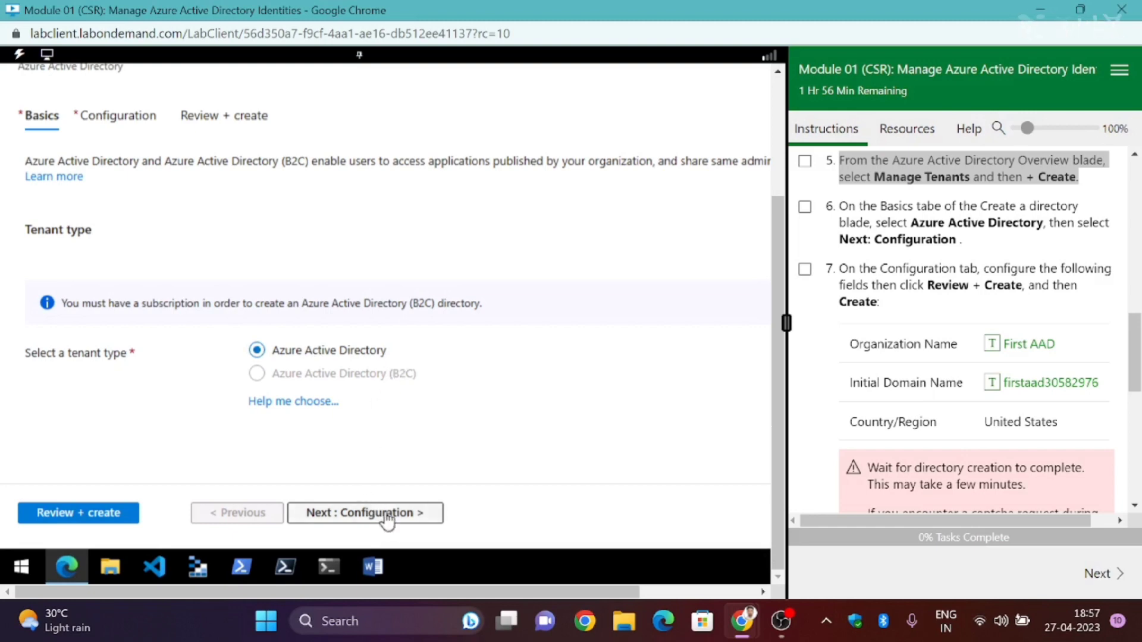
{"action": "left_click", "coordinate": [386, 515]}
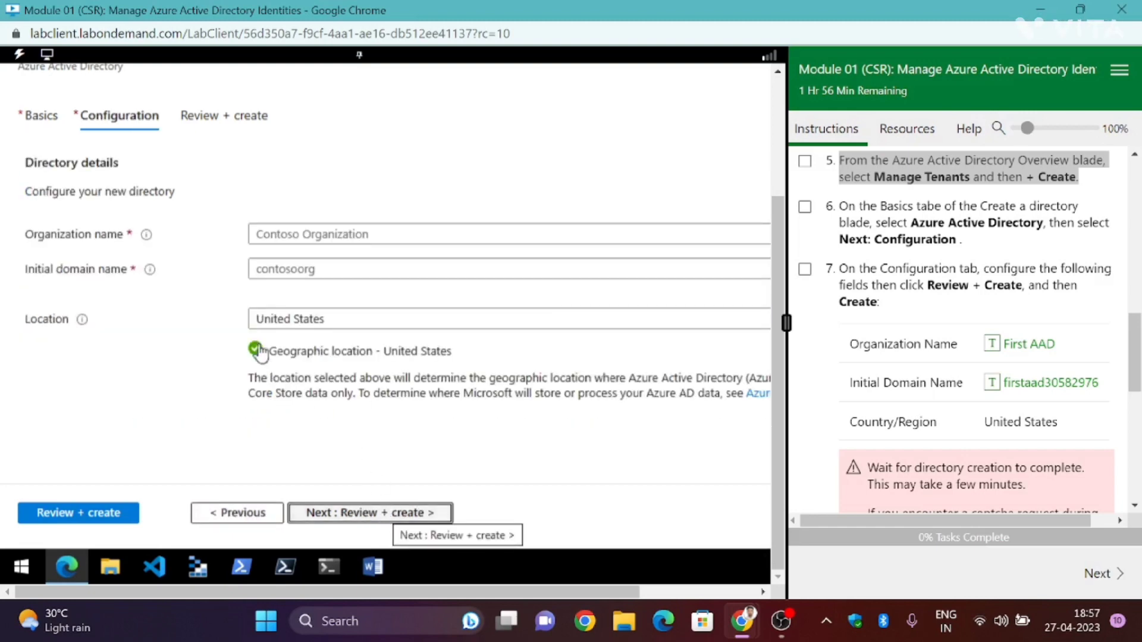
Step: Configure the new tenant with organization name First AAD and initial domain name firstaad30582976, keeping United States as its location
{"action": "left_click", "coordinate": [316, 237]}
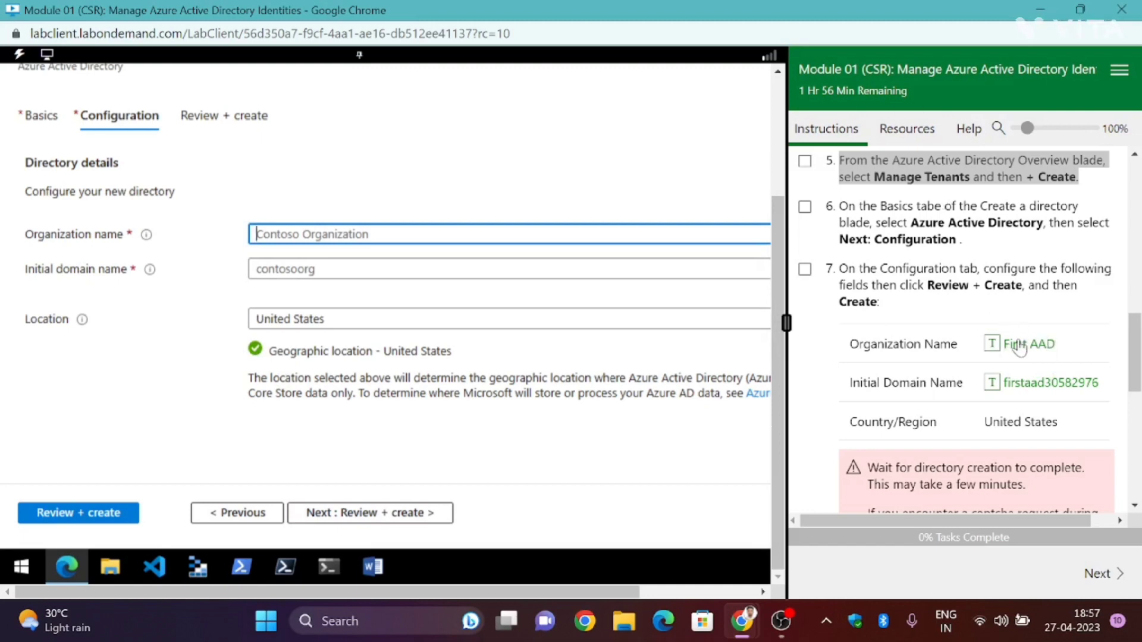
{"action": "left_click", "coordinate": [1019, 348]}
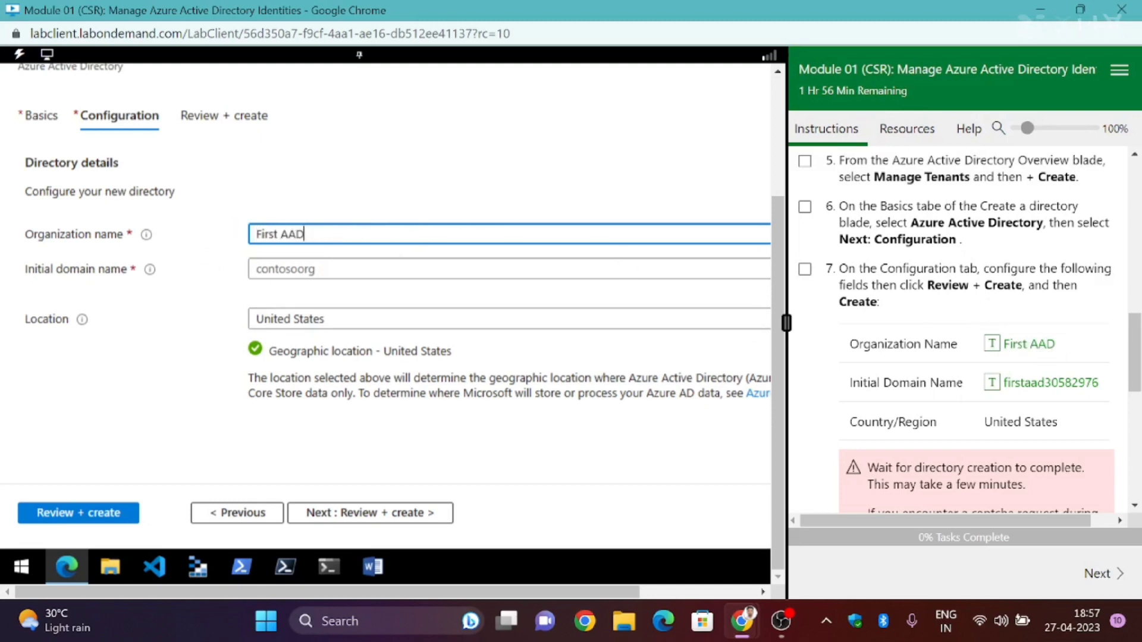
{"action": "left_click", "coordinate": [282, 273]}
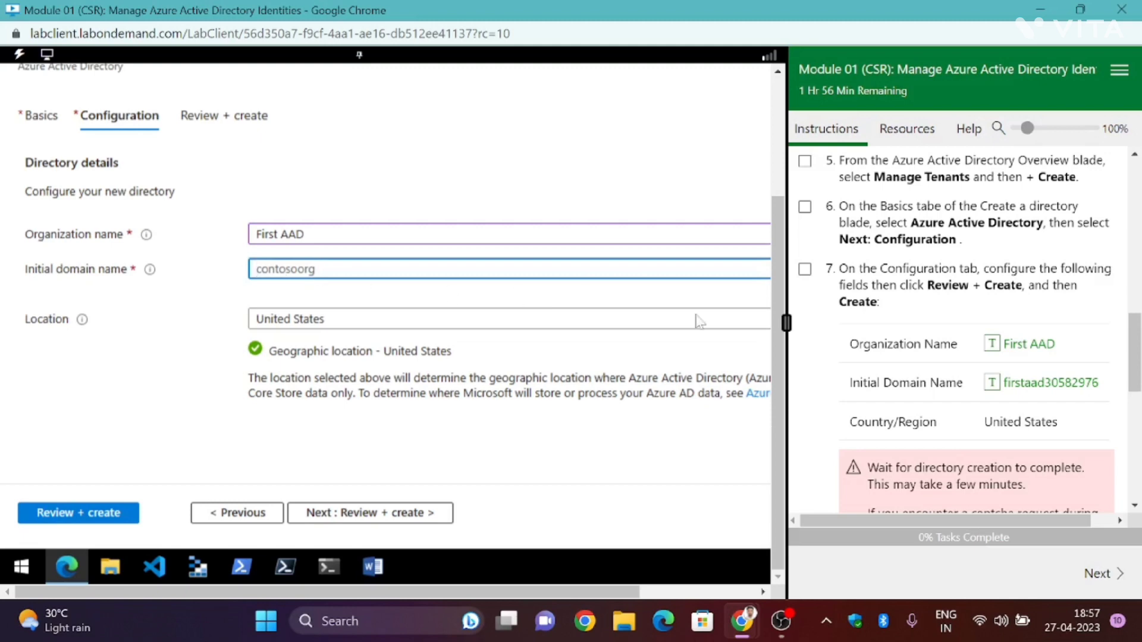
{"action": "left_click", "coordinate": [1048, 386]}
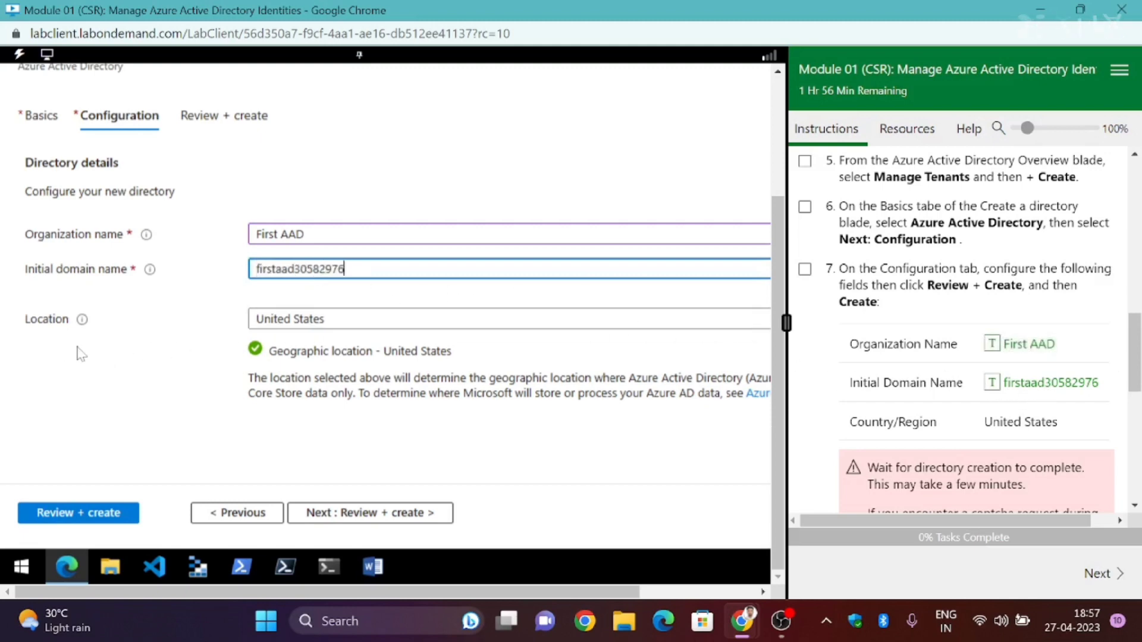
{"action": "scroll", "coordinate": [960, 333], "scroll_direction": "down", "scroll_amount": 2}
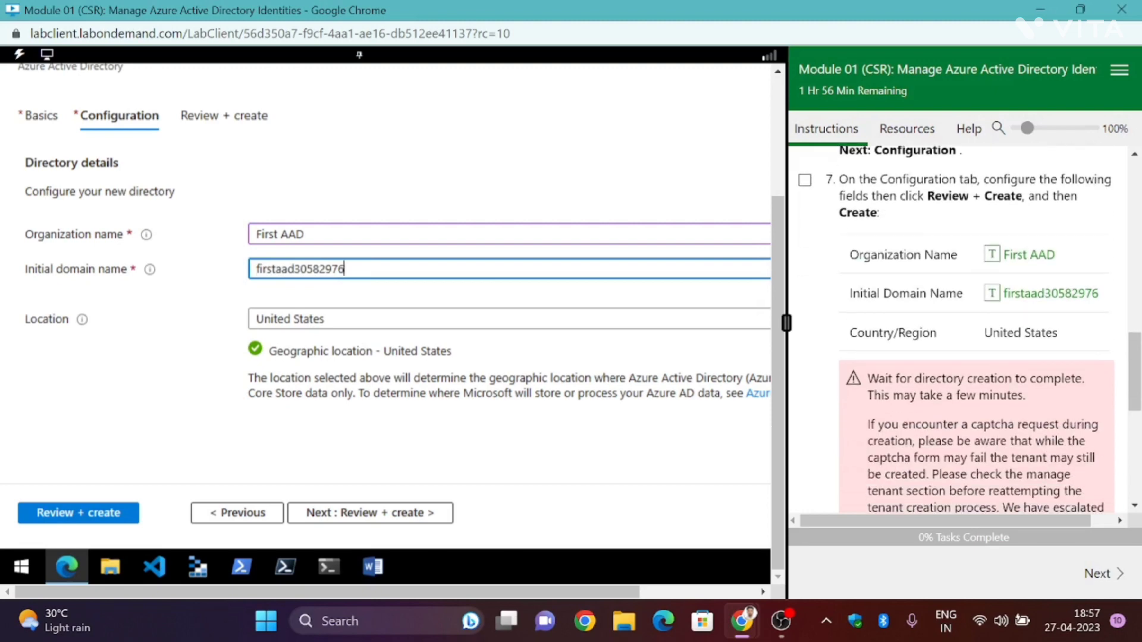
{"action": "scroll", "coordinate": [1000, 419], "scroll_direction": "down", "scroll_amount": 6}
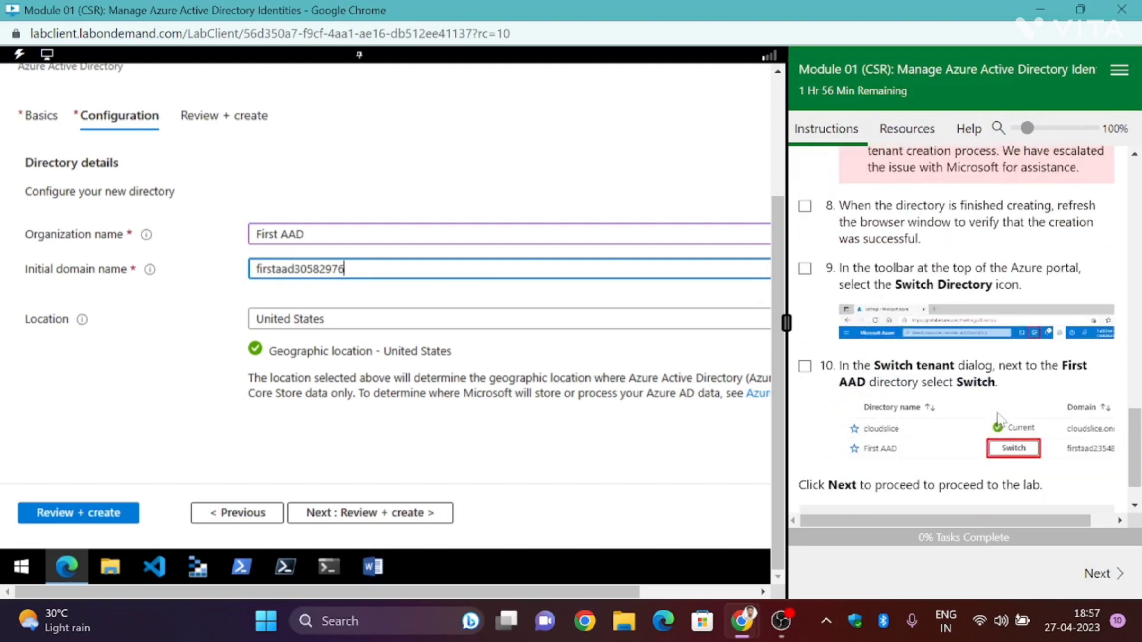
Step: Review the tenant configuration, start its creation and submit the captcha code to prove you are not a robot
{"action": "left_click", "coordinate": [391, 516]}
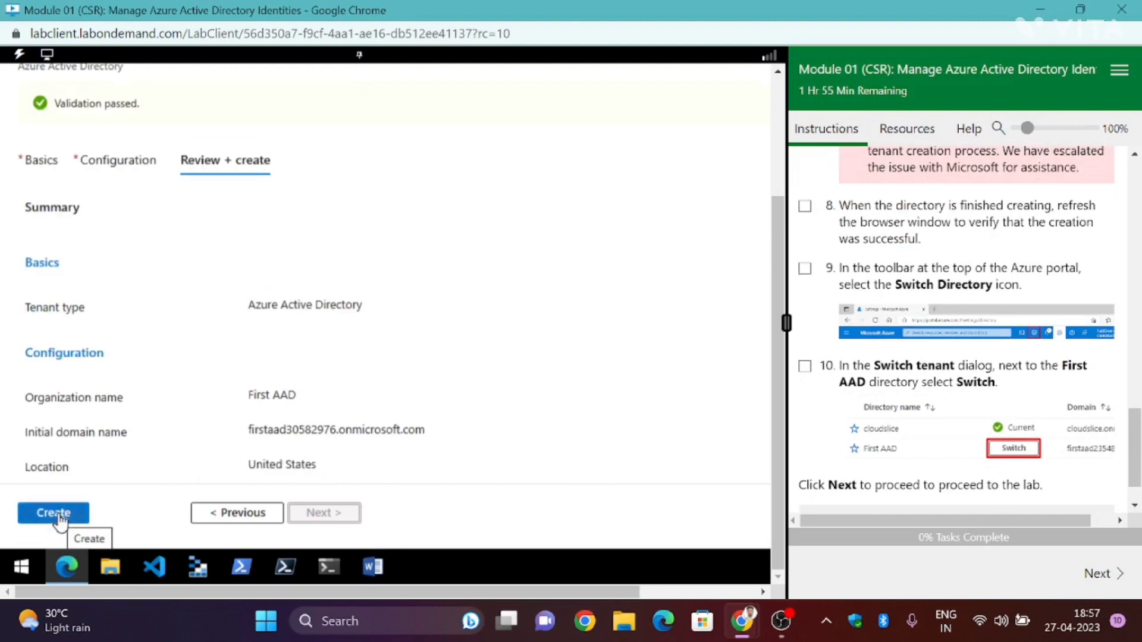
{"action": "left_click", "coordinate": [59, 518]}
{"action": "type", "text": "V3N3H"}
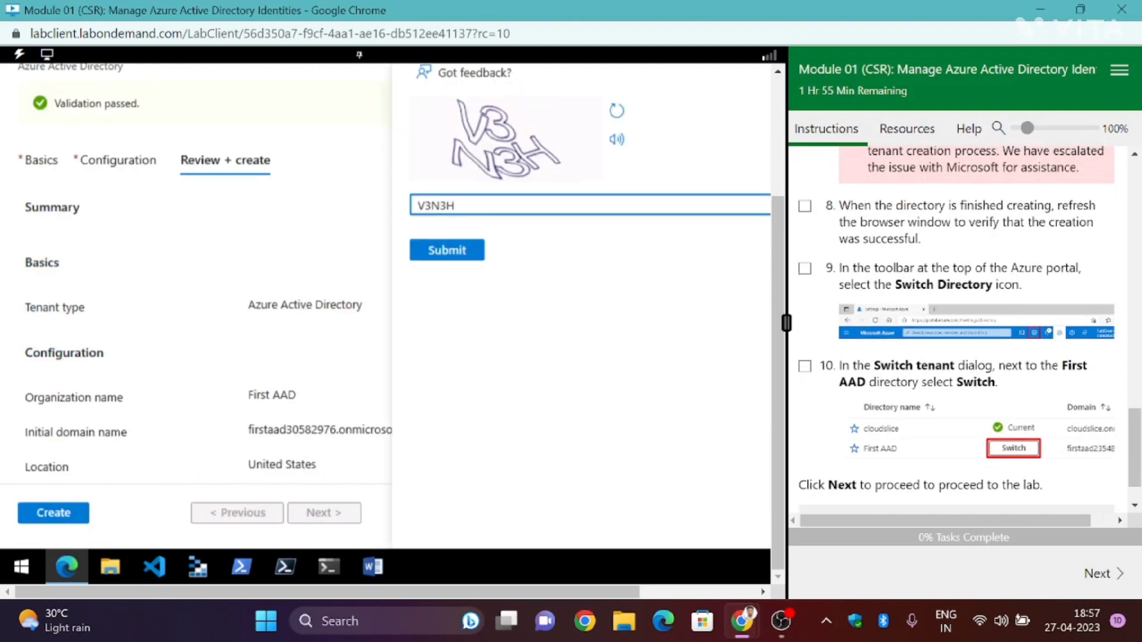
{"action": "left_click", "coordinate": [442, 253]}
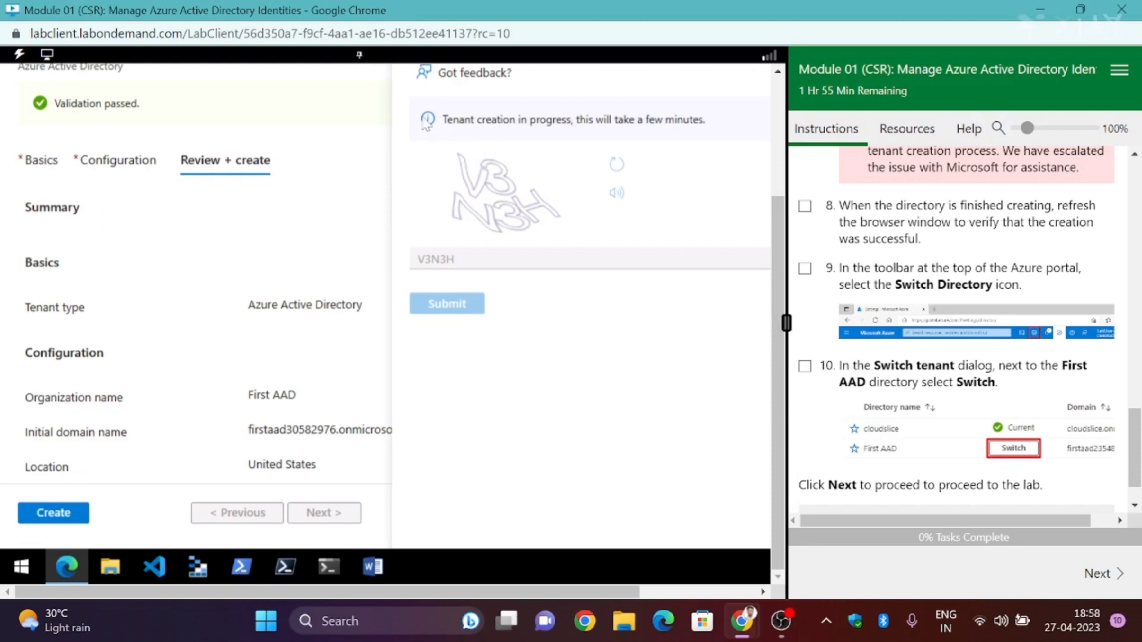
Step: Check the tenant creation status and reload the Azure portal page
{"action": "left_click_drag", "start_coordinate": [421, 119], "coordinate": [722, 129]}
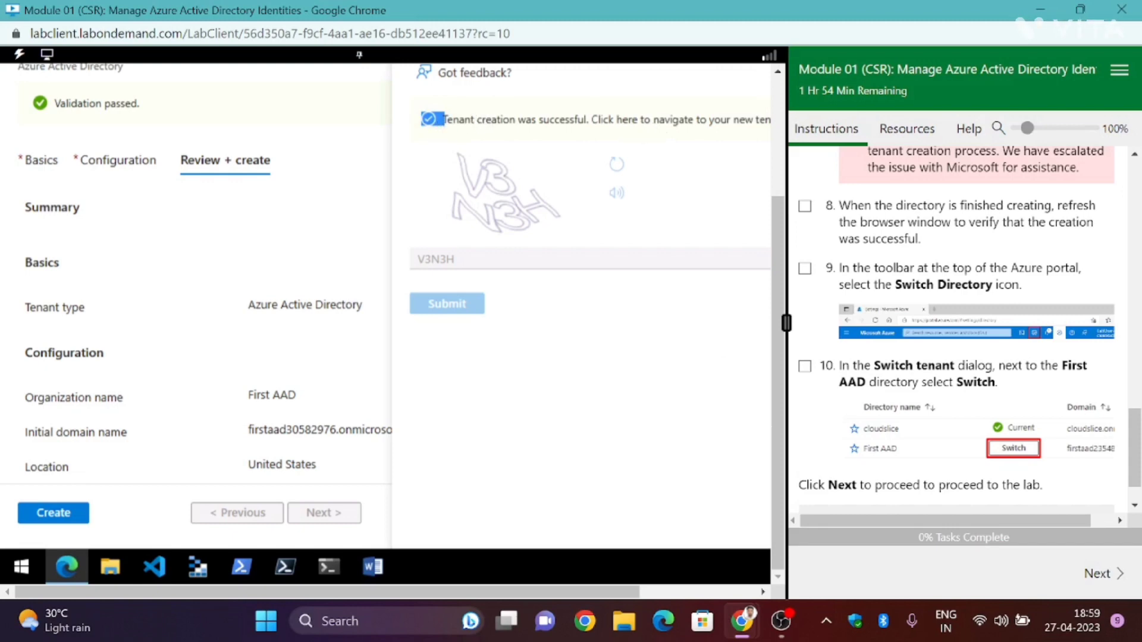
{"action": "left_click", "coordinate": [697, 592]}
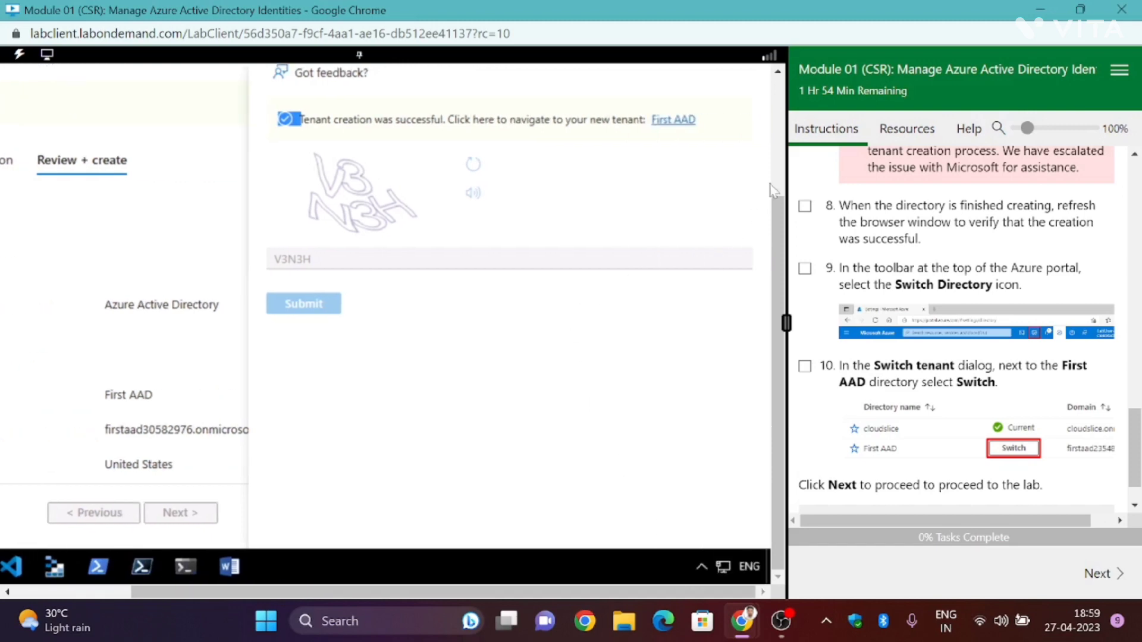
{"action": "left_click", "coordinate": [775, 156]}
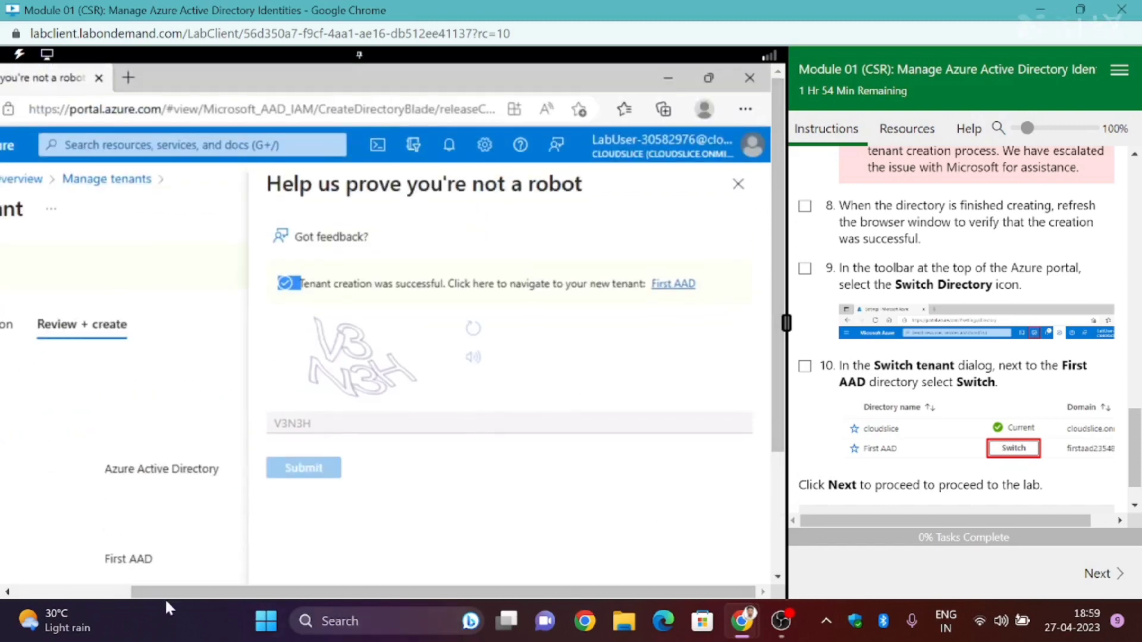
{"action": "left_click", "coordinate": [116, 592]}
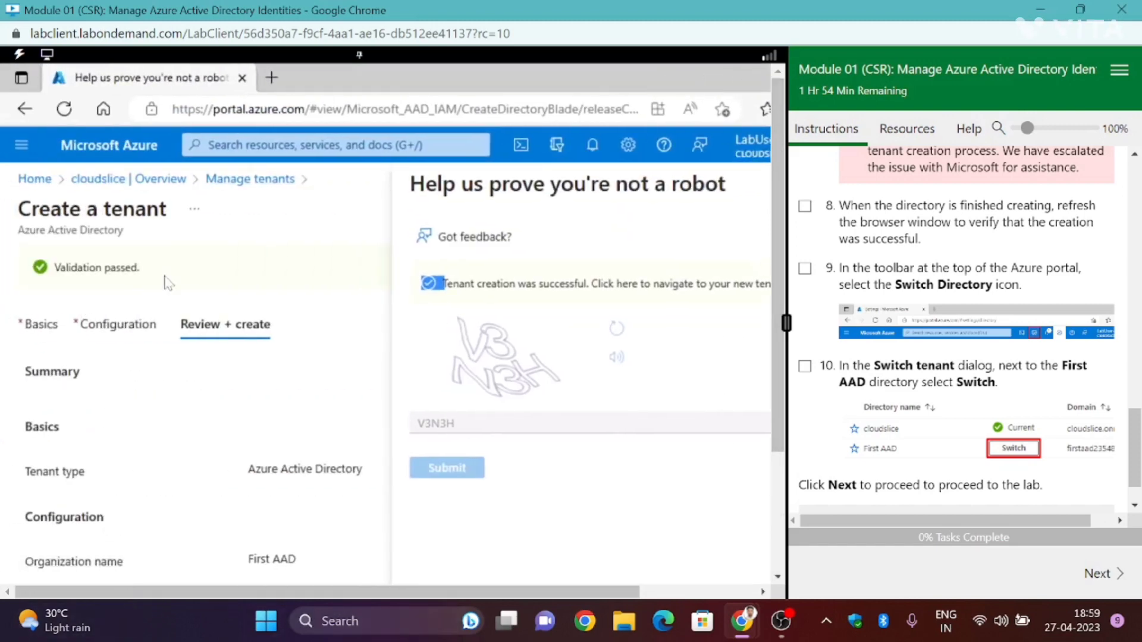
{"action": "left_click", "coordinate": [64, 107]}
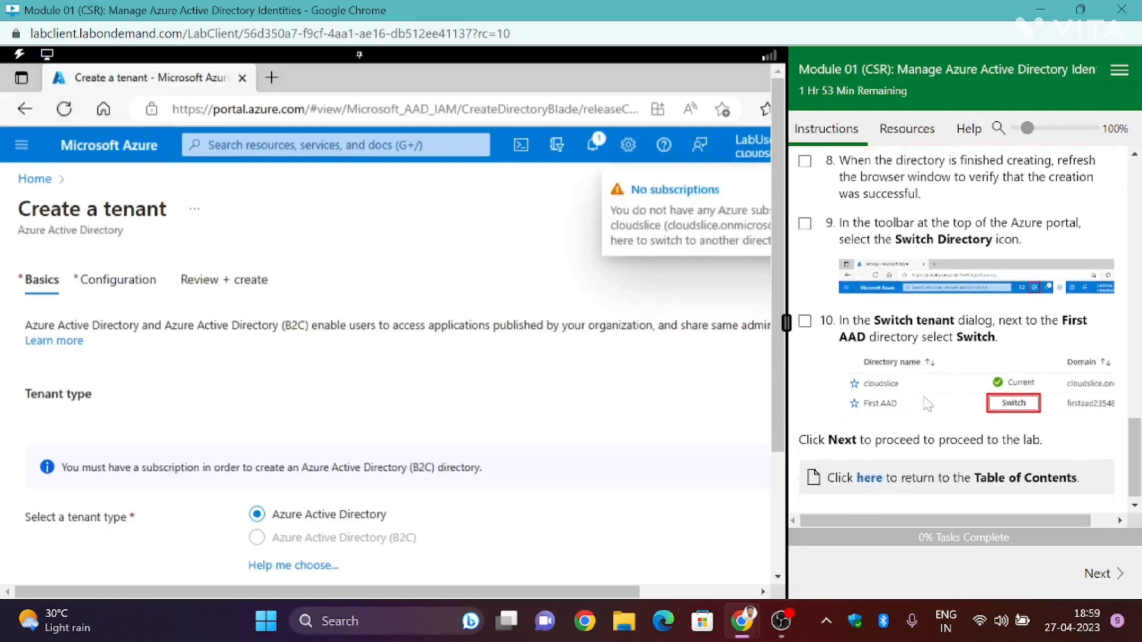
Step: Switch the portal from the cloudslice directory to First AAD and advance the lab instructions to the Lab 01 manual
{"action": "left_click", "coordinate": [557, 146]}
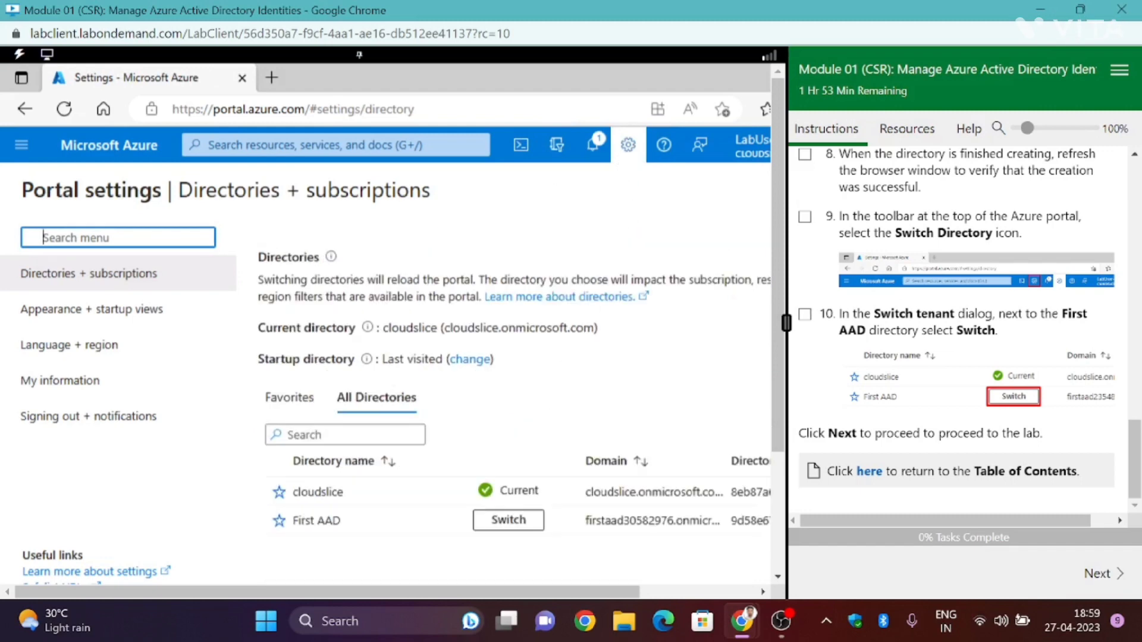
{"action": "left_click_drag", "start_coordinate": [778, 421], "coordinate": [773, 474]}
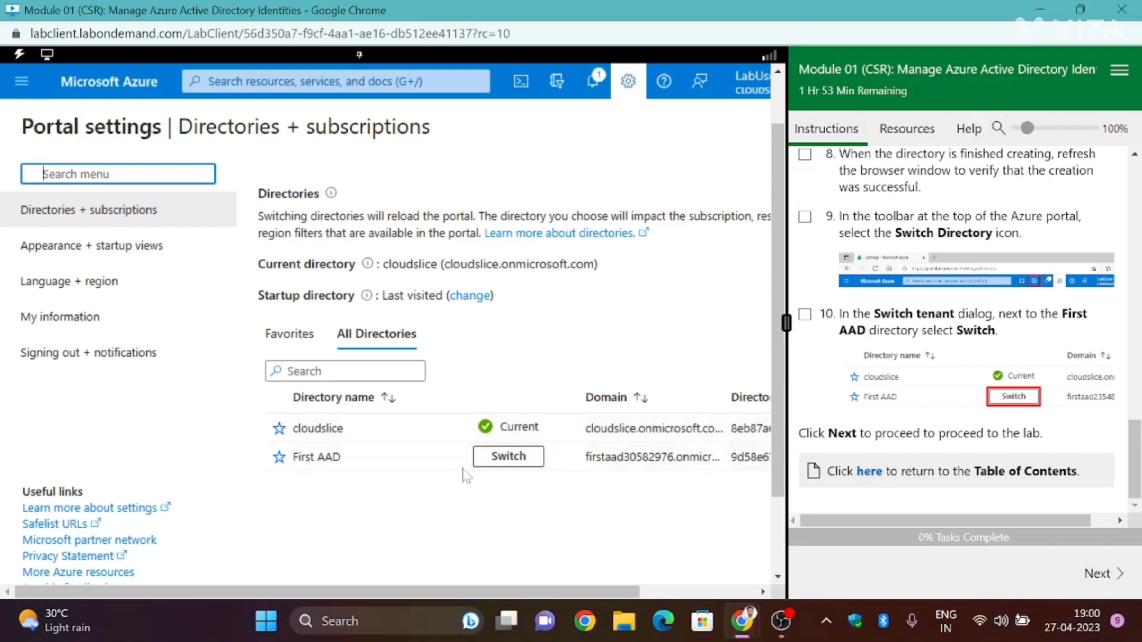
{"action": "left_click", "coordinate": [509, 457]}
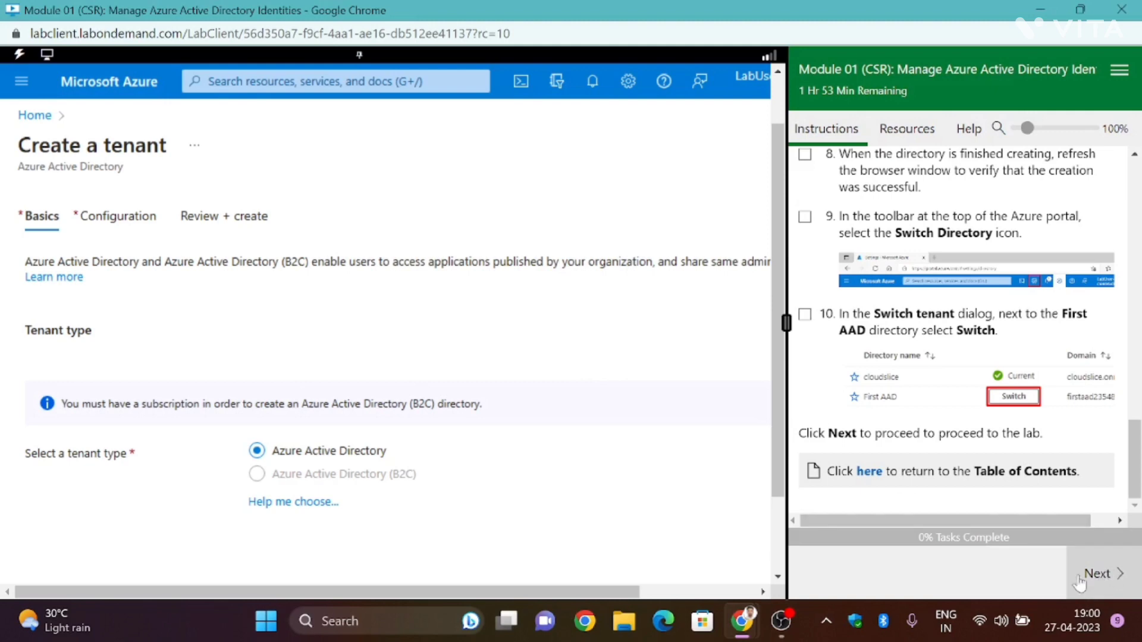
{"action": "left_click", "coordinate": [1121, 574]}
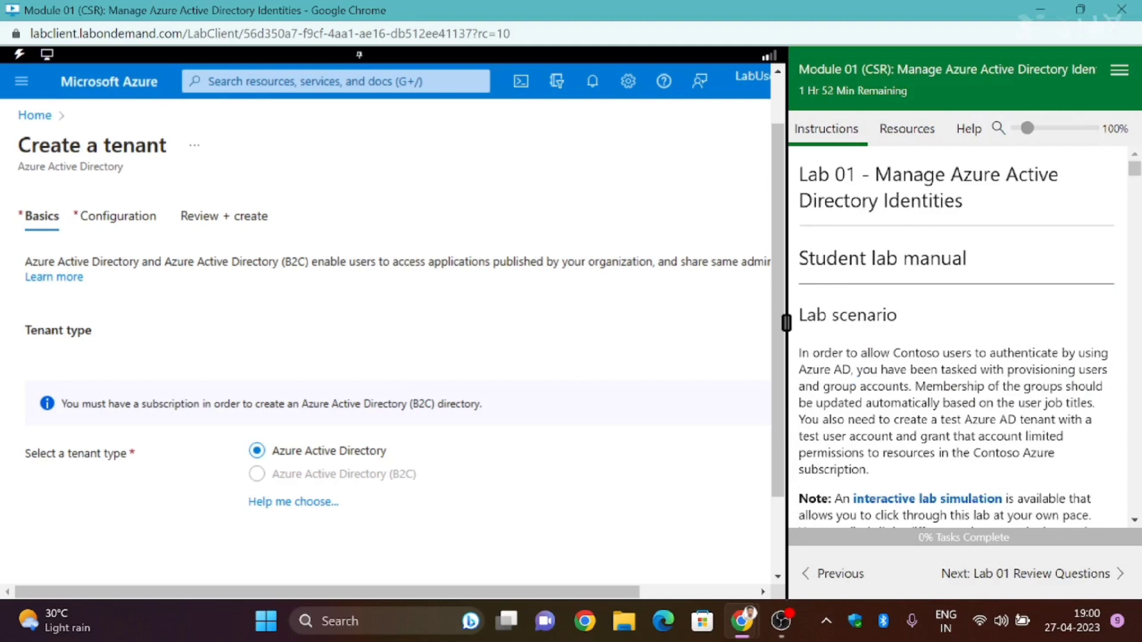
Step: Read the Lab 01 title, scenario and objectives, going through Tasks 1 to 4 in the student lab manual
{"action": "left_click_drag", "start_coordinate": [872, 174], "coordinate": [955, 201]}
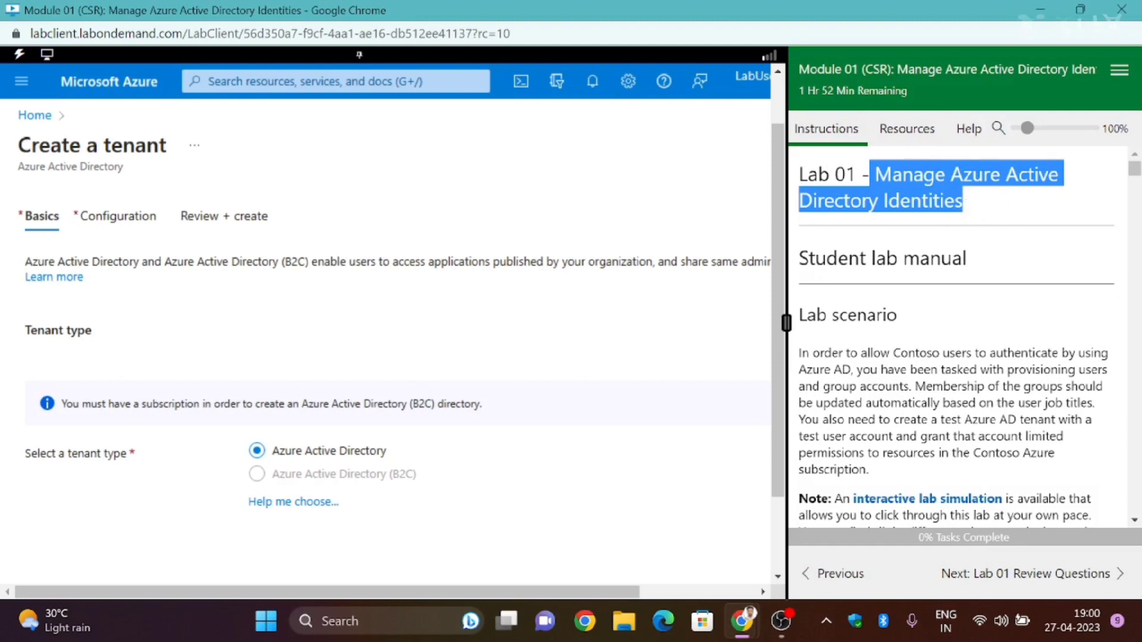
{"action": "left_click_drag", "start_coordinate": [815, 258], "coordinate": [951, 258]}
{"action": "scroll", "coordinate": [952, 298], "scroll_direction": "down", "scroll_amount": 2}
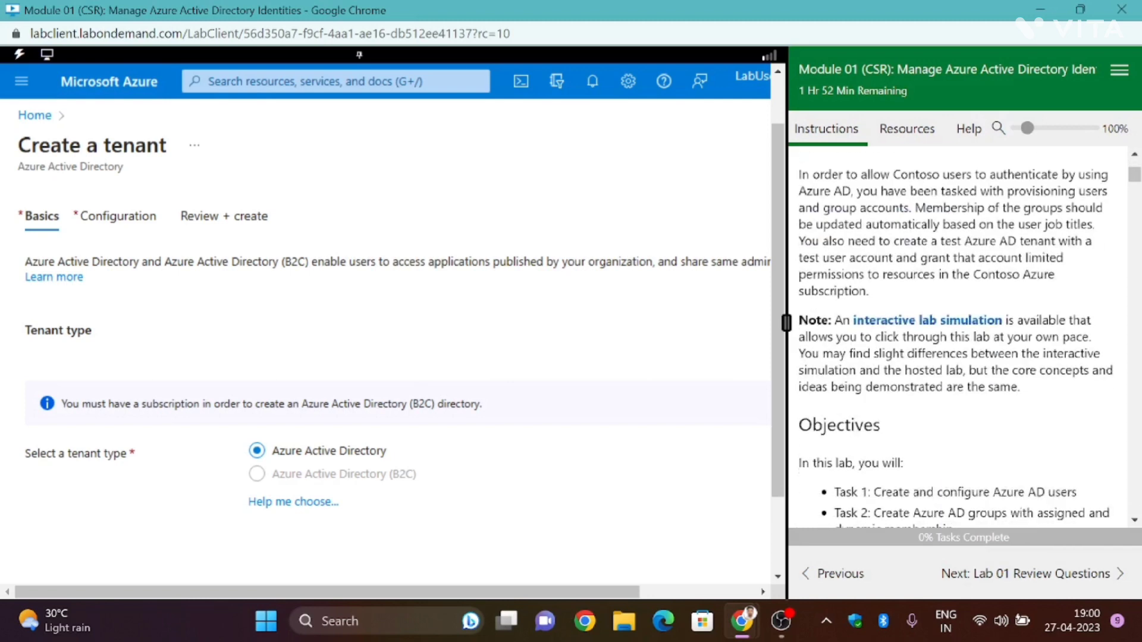
{"action": "scroll", "coordinate": [952, 298], "scroll_direction": "up", "scroll_amount": 2}
{"action": "left_click_drag", "start_coordinate": [807, 316], "coordinate": [906, 324]}
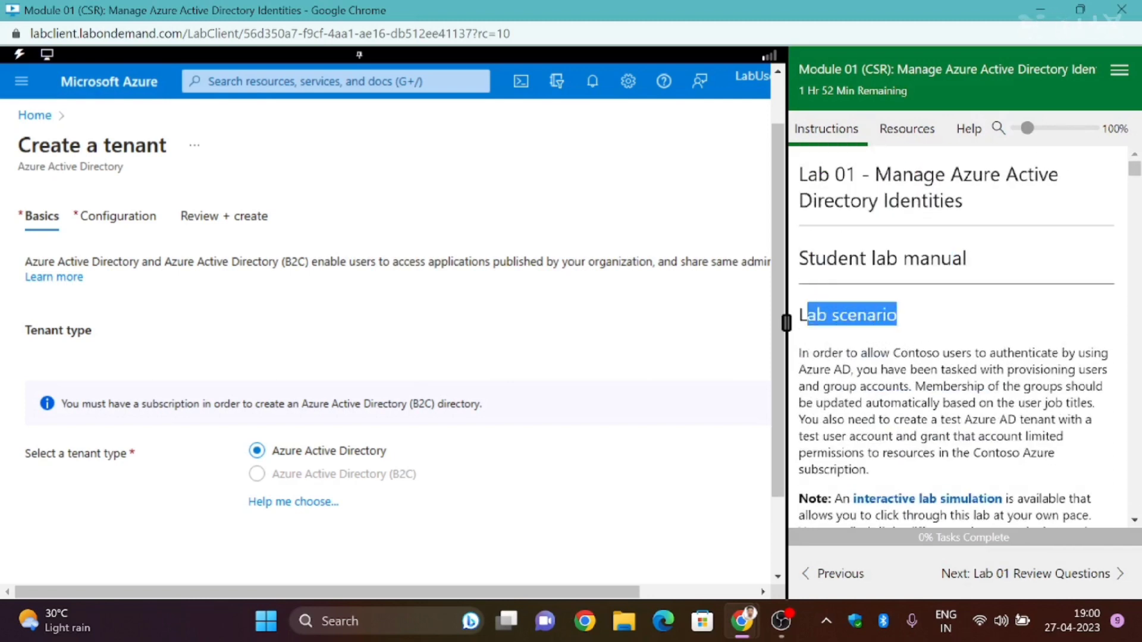
{"action": "scroll", "coordinate": [958, 333], "scroll_direction": "down", "scroll_amount": 5}
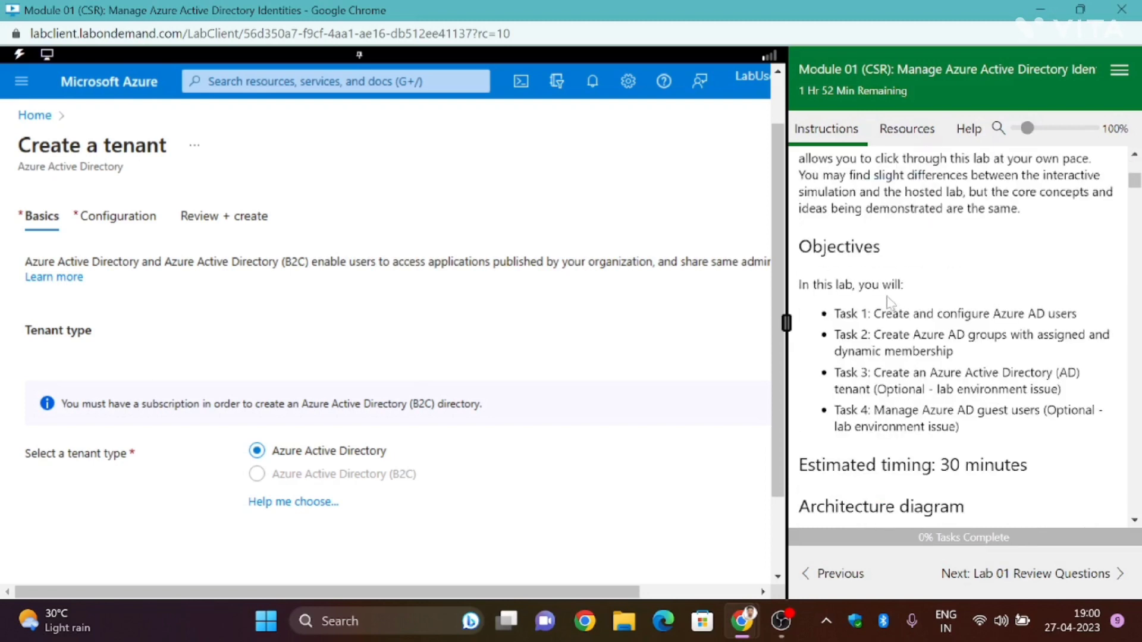
{"action": "left_click_drag", "start_coordinate": [802, 284], "coordinate": [912, 287]}
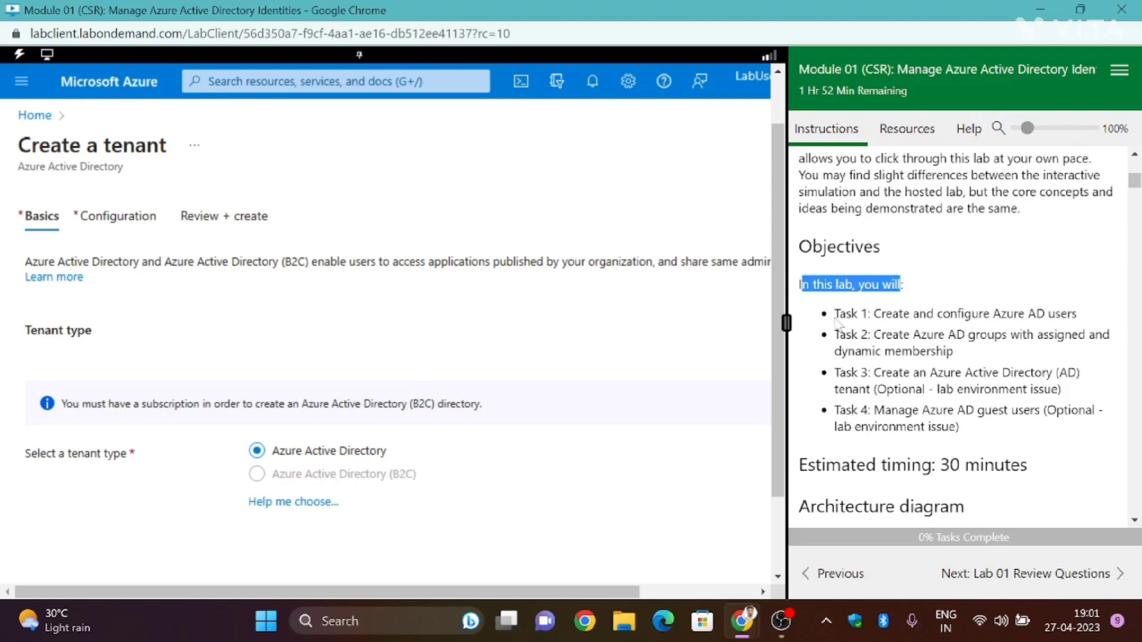
{"action": "left_click_drag", "start_coordinate": [834, 315], "coordinate": [1073, 314]}
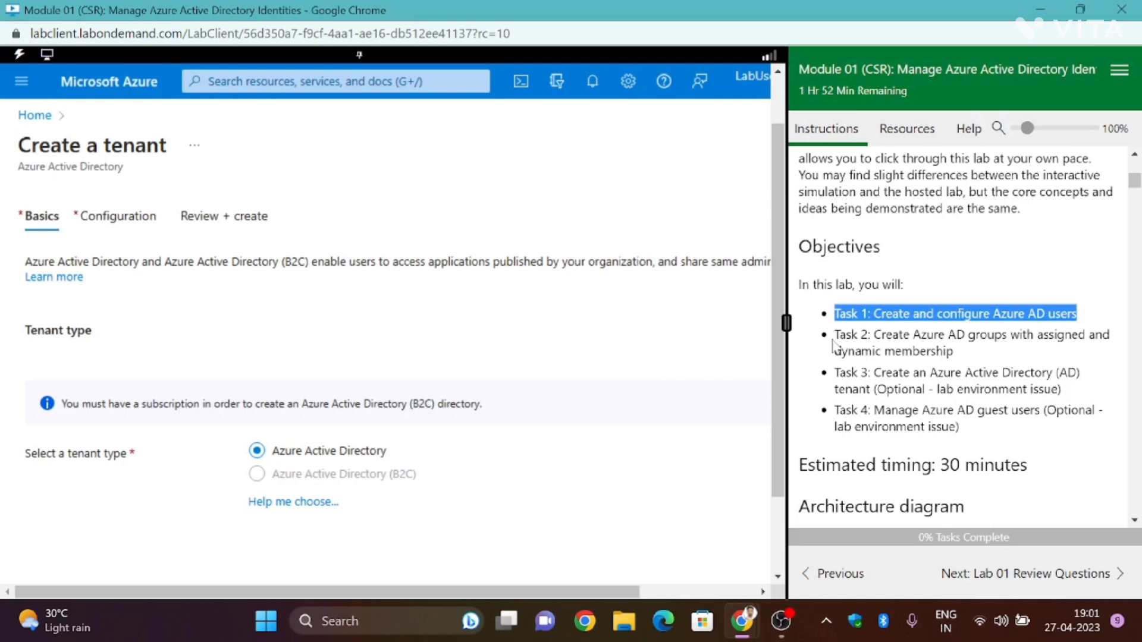
{"action": "left_click_drag", "start_coordinate": [833, 335], "coordinate": [1088, 361]}
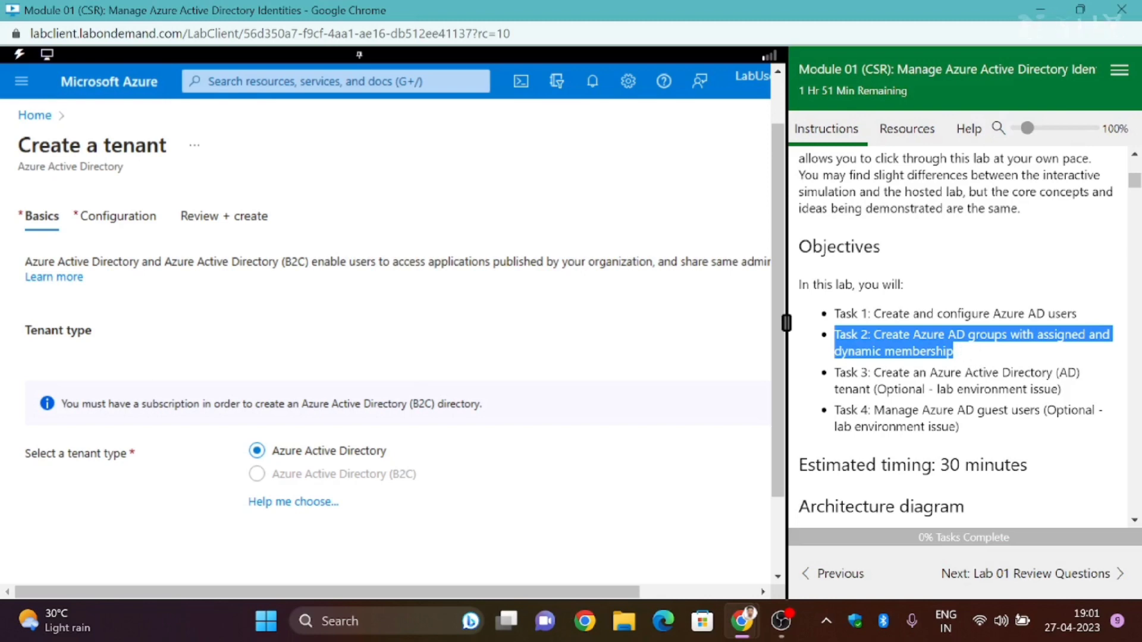
{"action": "left_click_drag", "start_coordinate": [1082, 376], "coordinate": [834, 378]}
{"action": "left_click_drag", "start_coordinate": [1083, 391], "coordinate": [832, 378]}
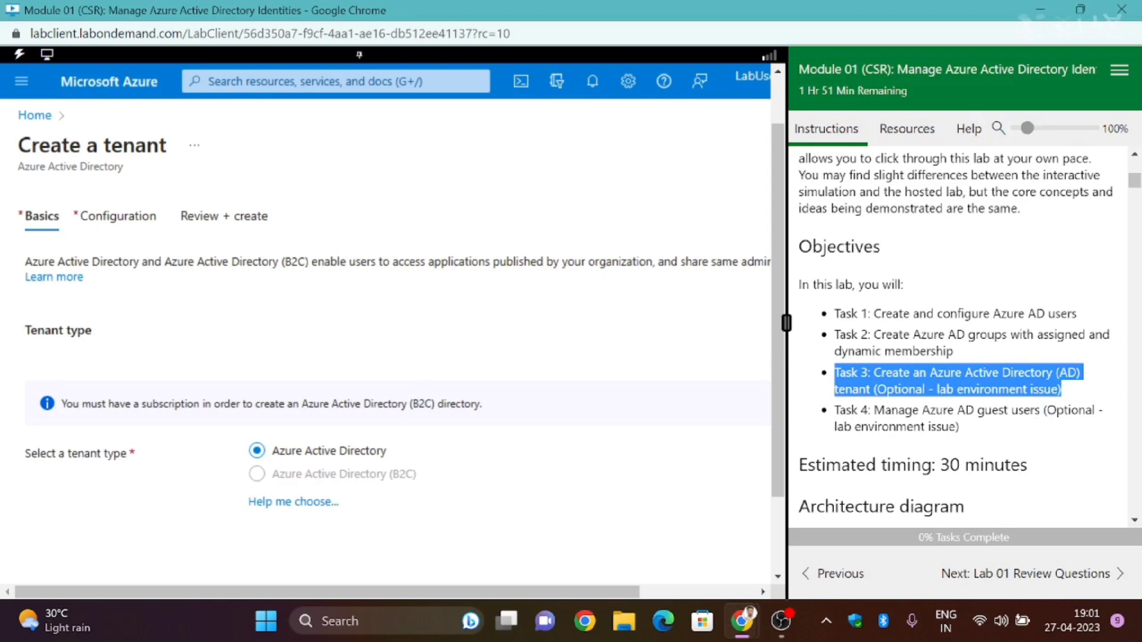
{"action": "left_click_drag", "start_coordinate": [873, 409], "coordinate": [994, 435]}
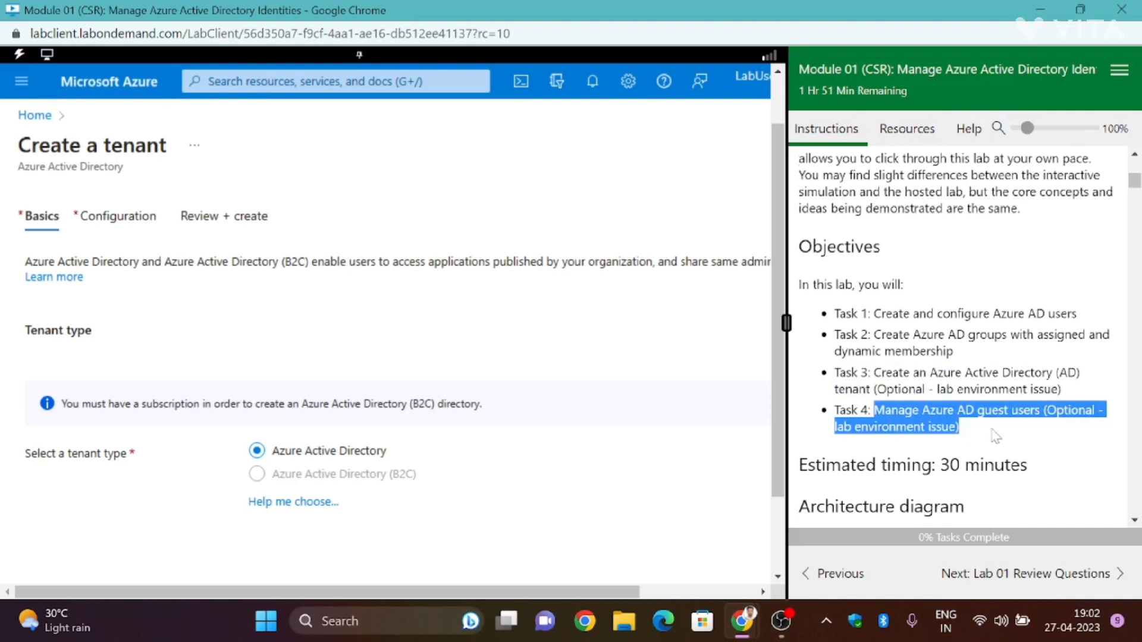
Step: Open the lab's architecture diagram enlarged and examine the users and groups planned in the default Azure AD tenant
{"action": "scroll", "coordinate": [995, 436], "scroll_direction": "down", "scroll_amount": 1}
{"action": "left_click_drag", "start_coordinate": [807, 376], "coordinate": [1068, 394]}
{"action": "scroll", "coordinate": [1068, 394], "scroll_direction": "down", "scroll_amount": 2}
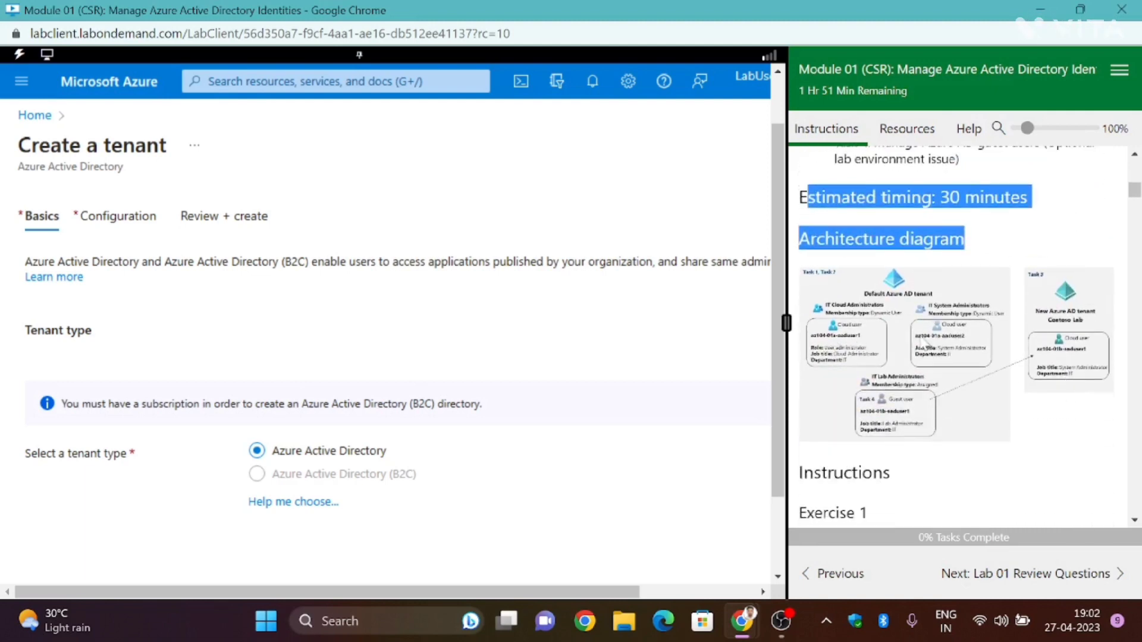
{"action": "left_click", "coordinate": [923, 348]}
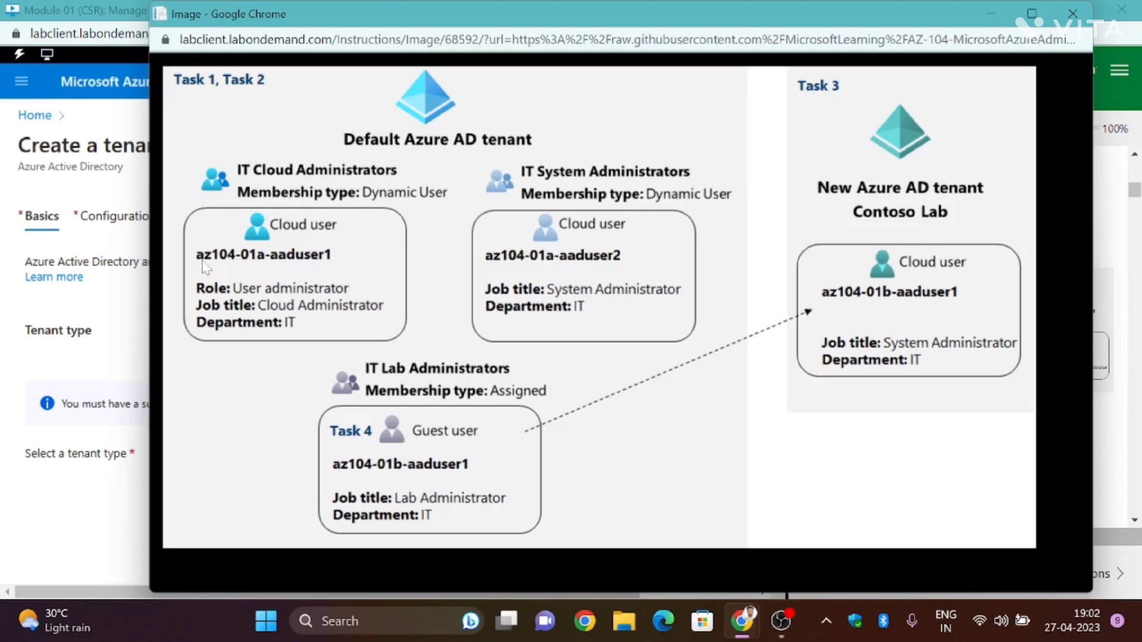
{"action": "left_click_drag", "start_coordinate": [205, 267], "coordinate": [655, 257]}
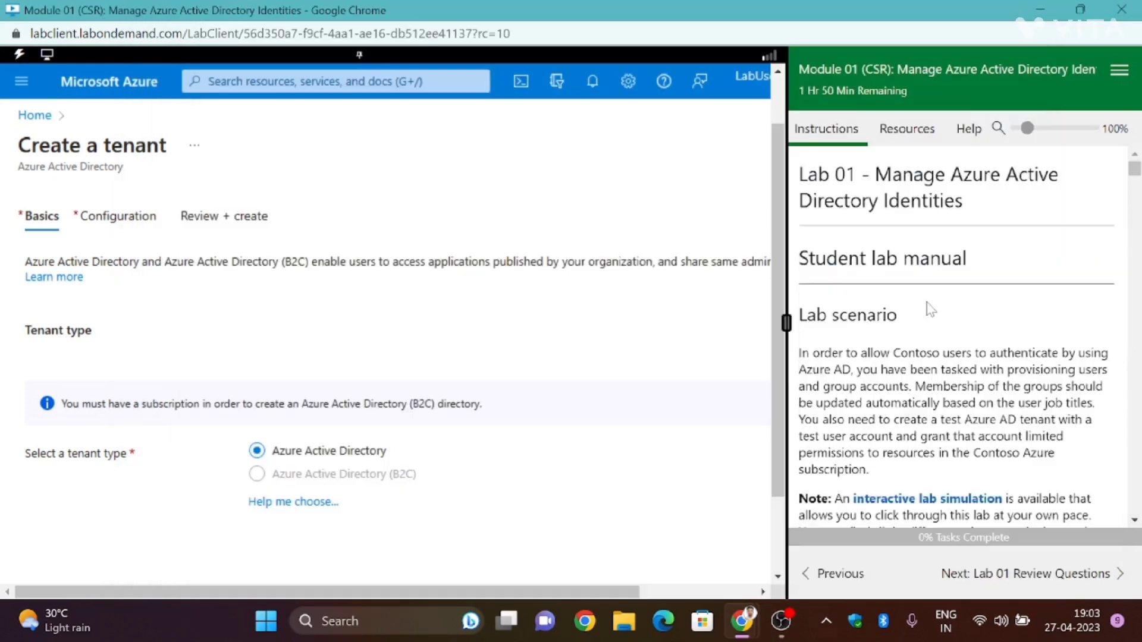
Step: Read the Exercise 1 Task 1 instructions on creating and configuring Azure AD users, covering steps 1 to 5
{"action": "scroll", "coordinate": [928, 302], "scroll_direction": "down", "scroll_amount": 9}
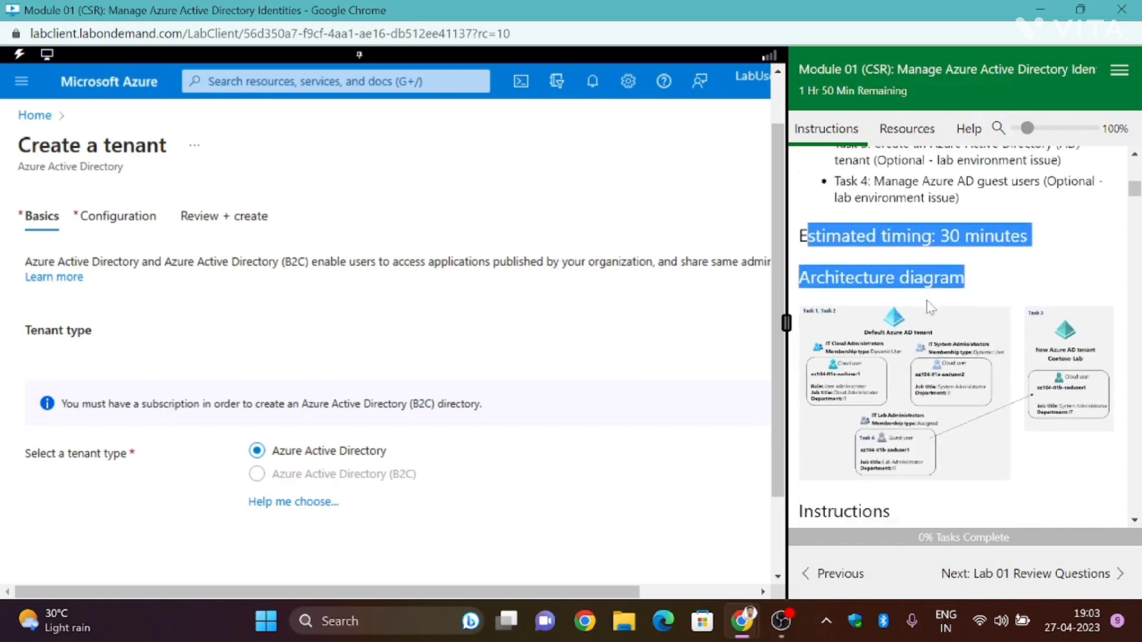
{"action": "scroll", "coordinate": [931, 306], "scroll_direction": "down", "scroll_amount": 6}
{"action": "scroll", "coordinate": [859, 300], "scroll_direction": "up", "scroll_amount": 1}
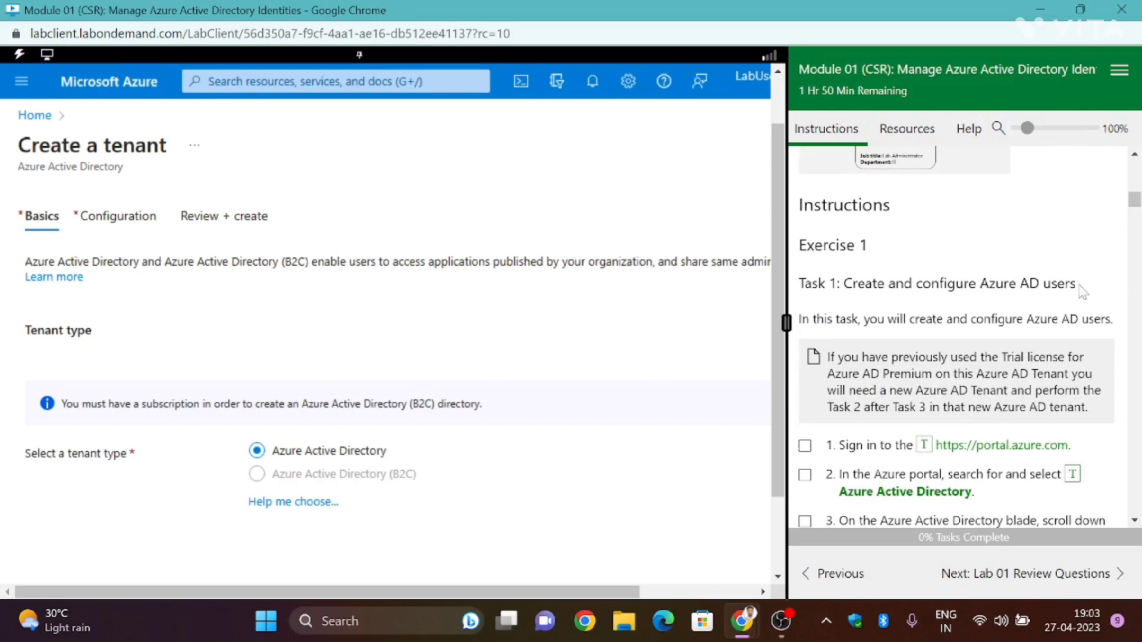
{"action": "left_click_drag", "start_coordinate": [1077, 285], "coordinate": [842, 284]}
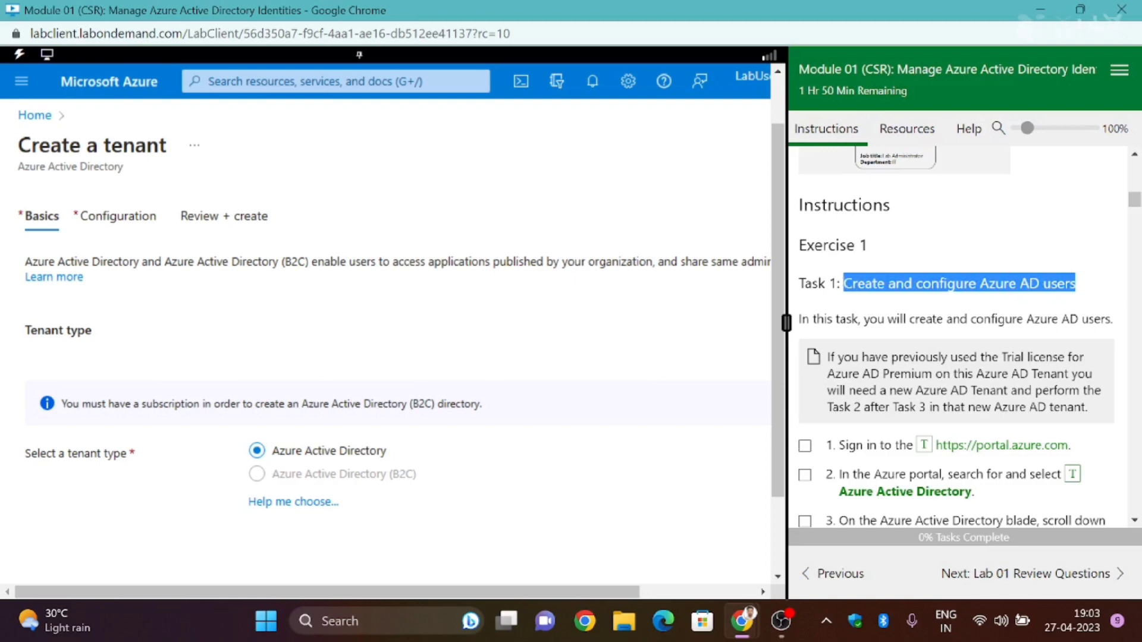
{"action": "scroll", "coordinate": [887, 324], "scroll_direction": "down", "scroll_amount": 3}
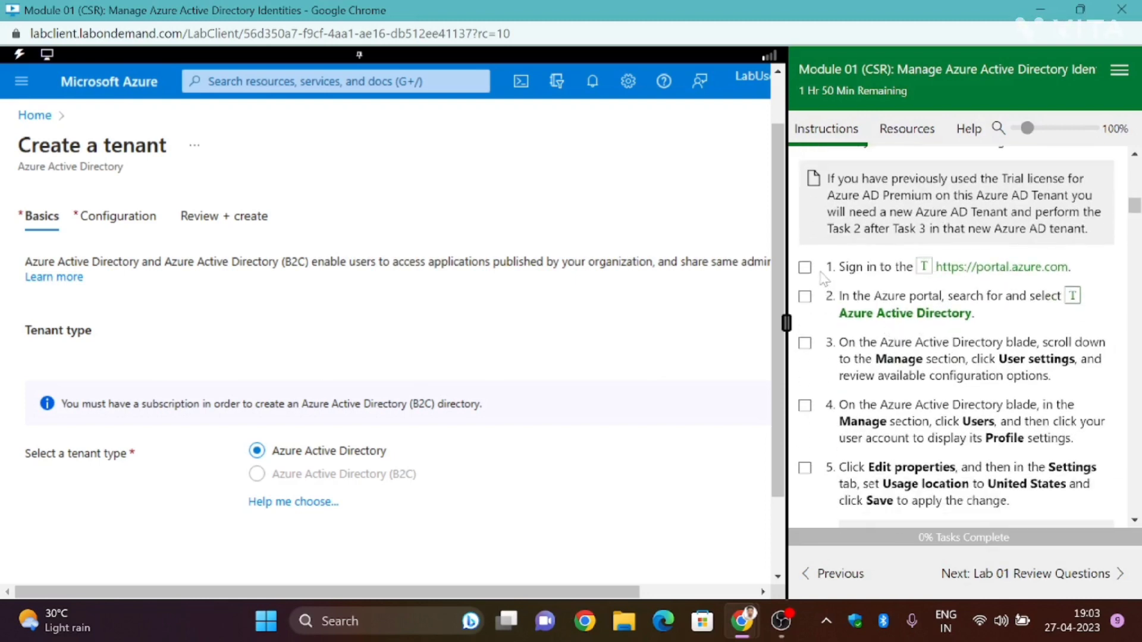
{"action": "left_click_drag", "start_coordinate": [824, 277], "coordinate": [1042, 483]}
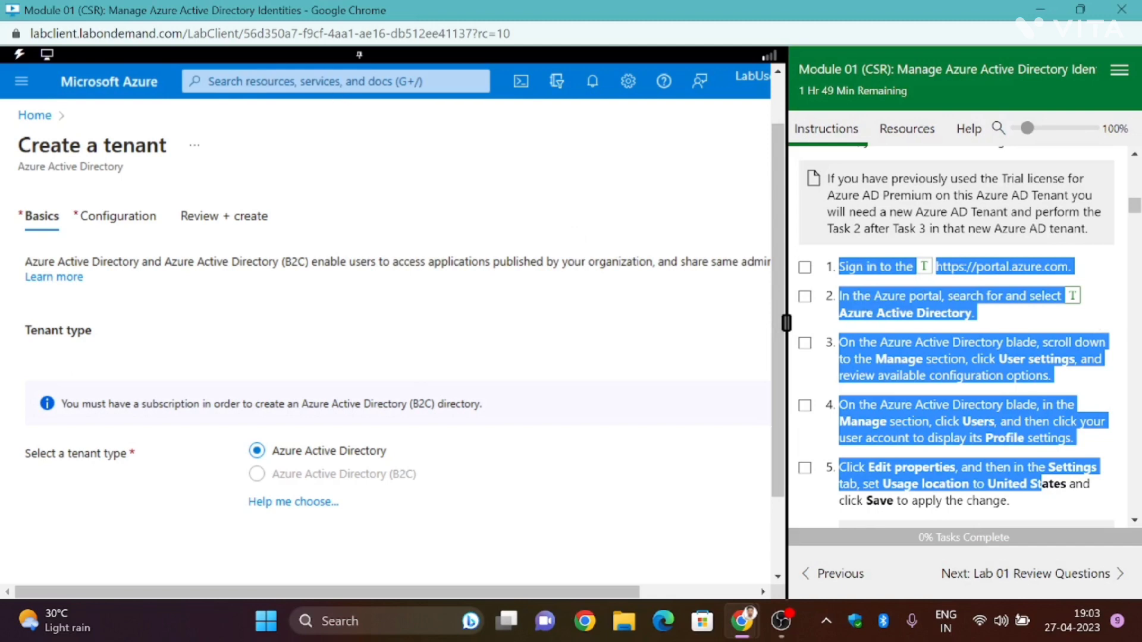
Step: Search the portal for Azure Active Directory and open the First AAD tenant's overview
{"action": "left_click", "coordinate": [575, 232]}
{"action": "key", "text": "g"}
{"action": "key", "text": "slash"}
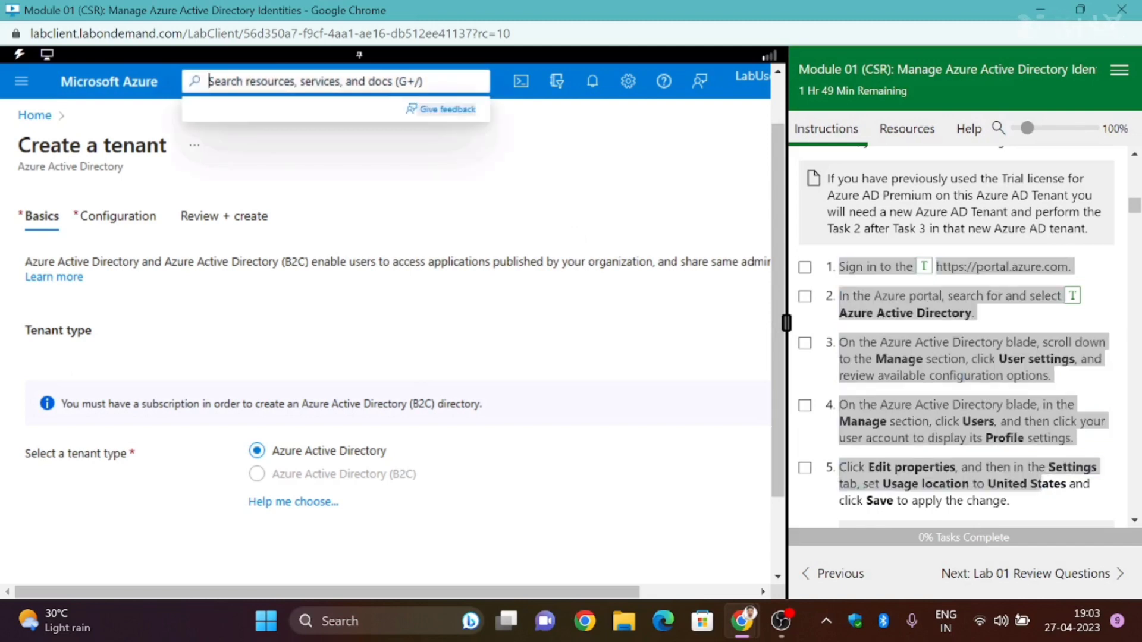
{"action": "type", "text": "az"}
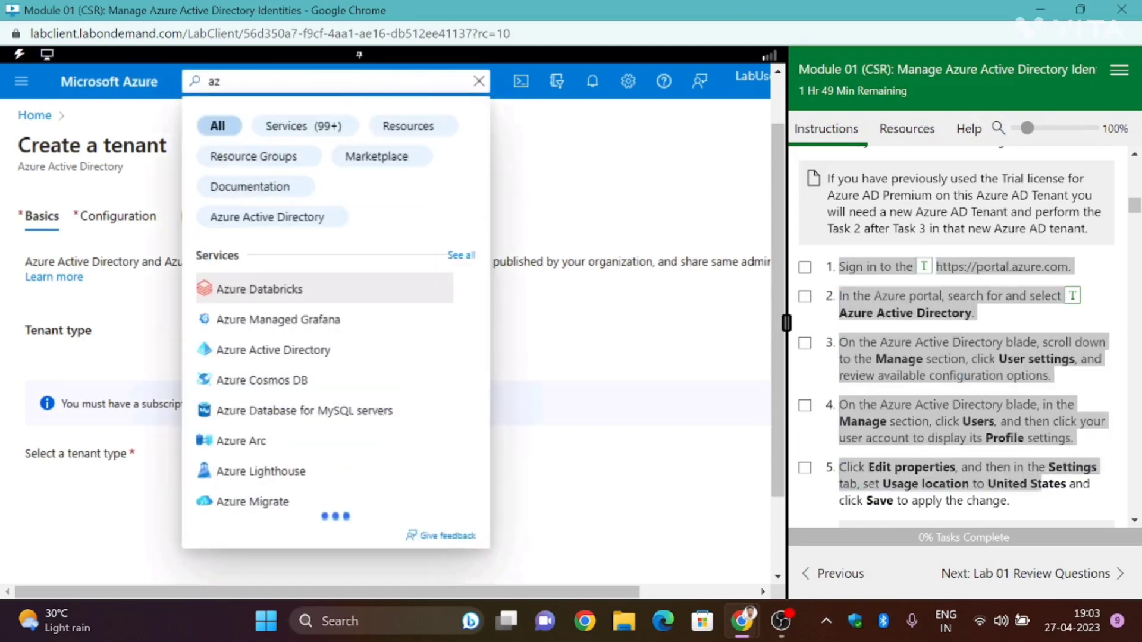
{"action": "left_click", "coordinate": [922, 314]}
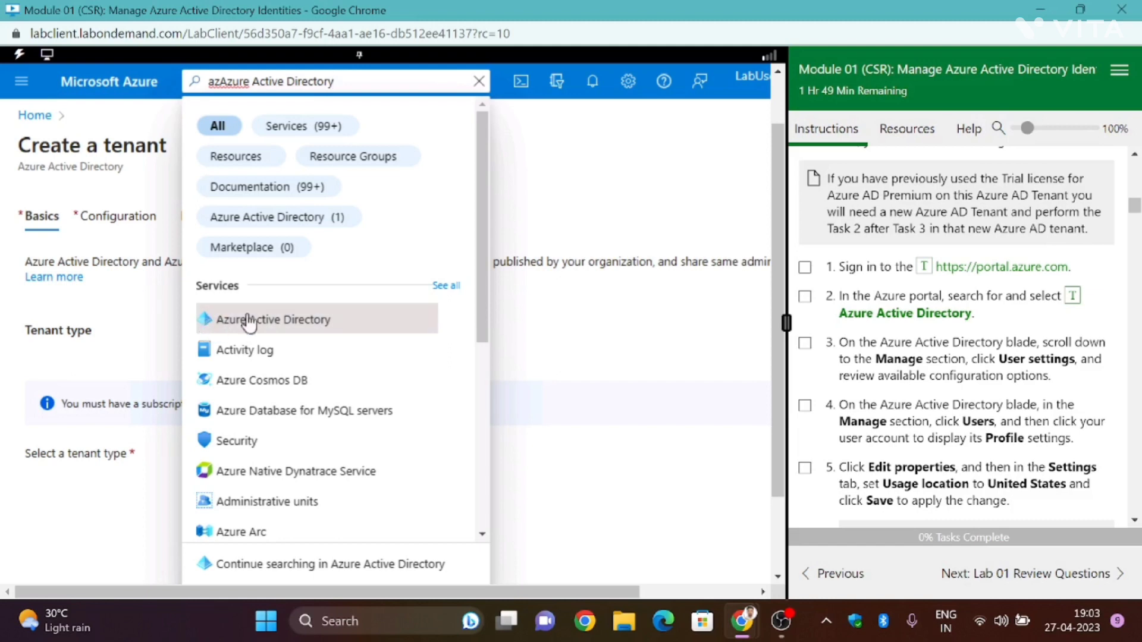
{"action": "left_click", "coordinate": [275, 325]}
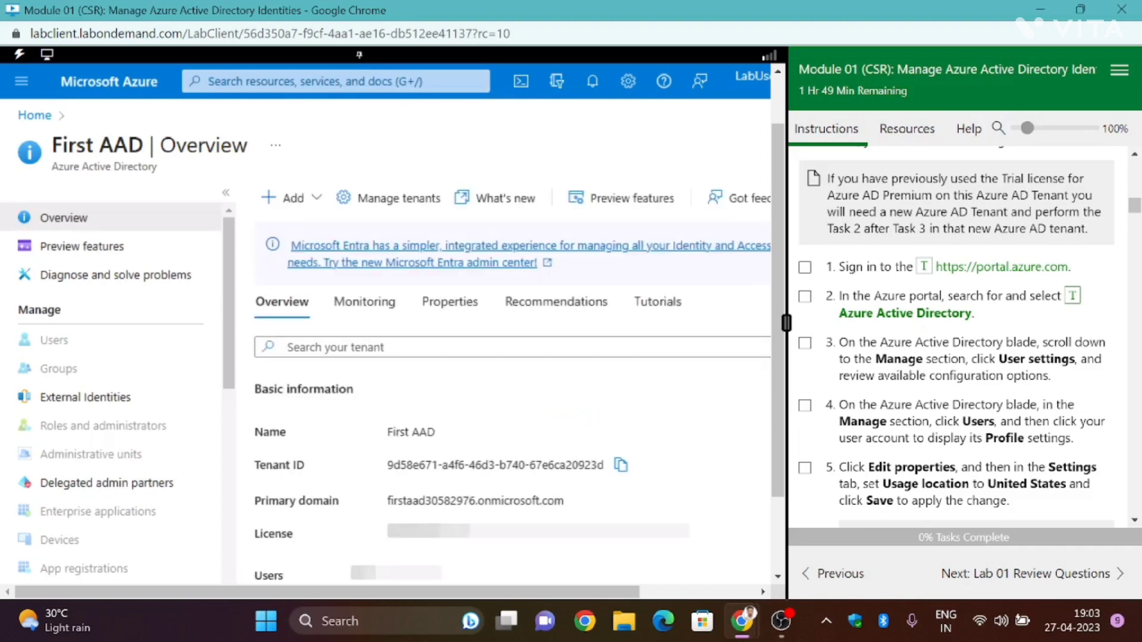
Step: Open the lab user account from First AAD's user list and start editing its properties
{"action": "scroll", "coordinate": [885, 300], "scroll_direction": "down", "scroll_amount": 1}
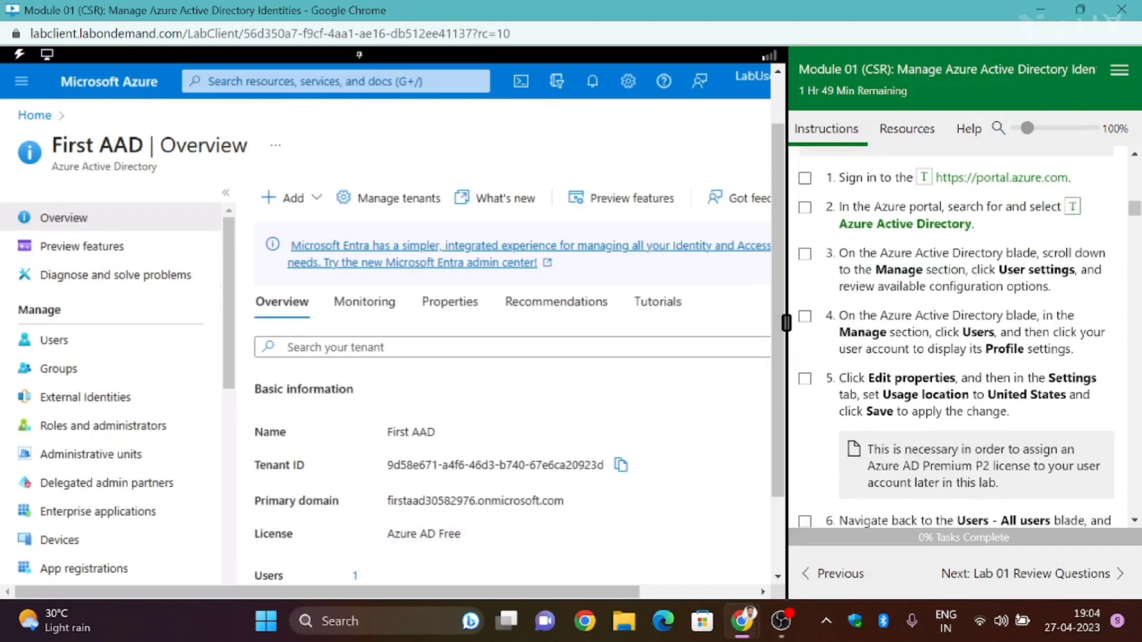
{"action": "left_click", "coordinate": [75, 344]}
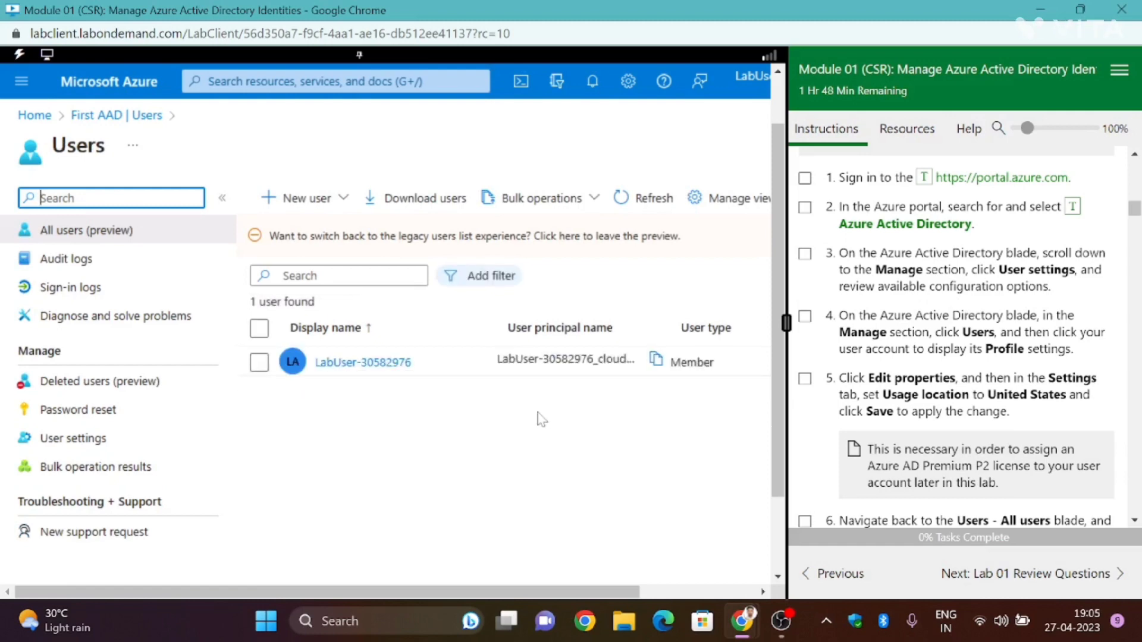
{"action": "left_click", "coordinate": [362, 364]}
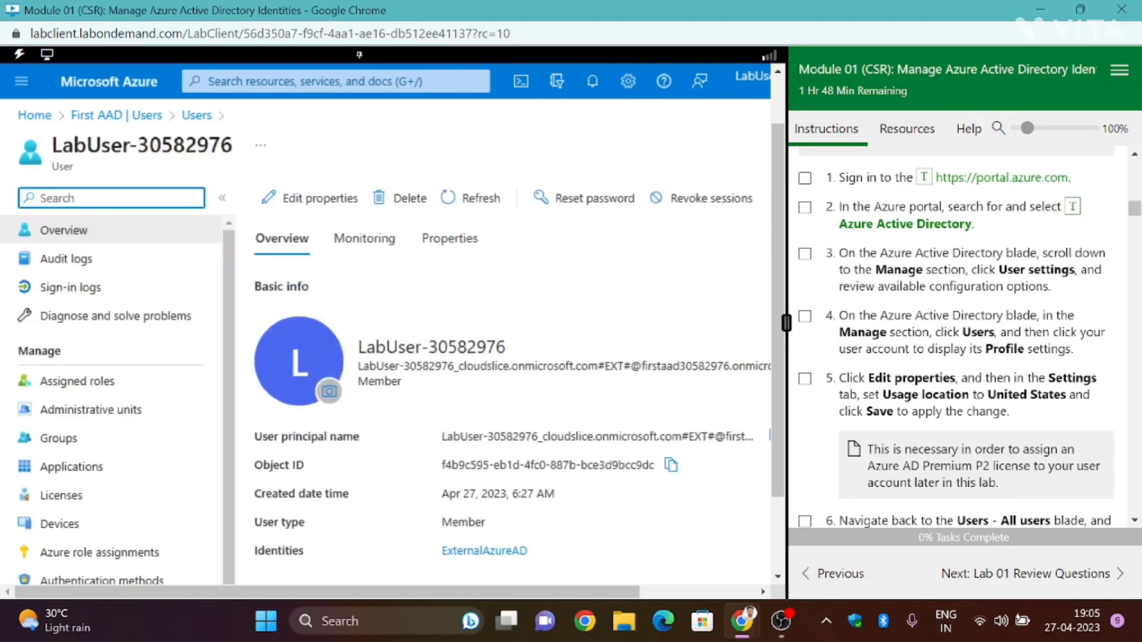
{"action": "scroll", "coordinate": [347, 263], "scroll_direction": "down", "scroll_amount": 10}
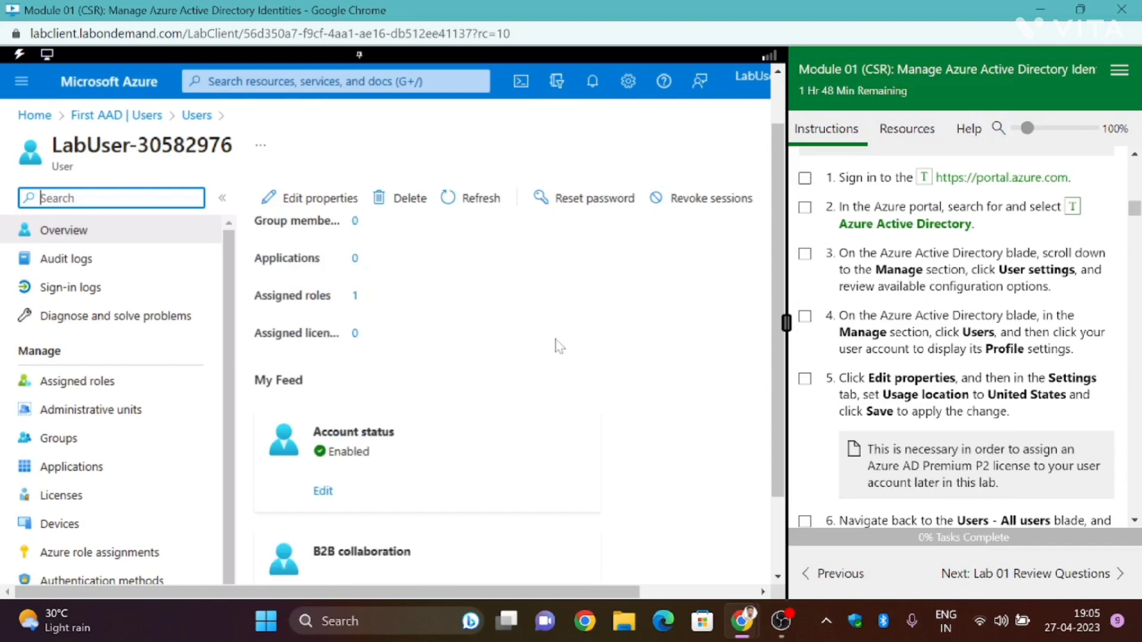
{"action": "left_click", "coordinate": [319, 205]}
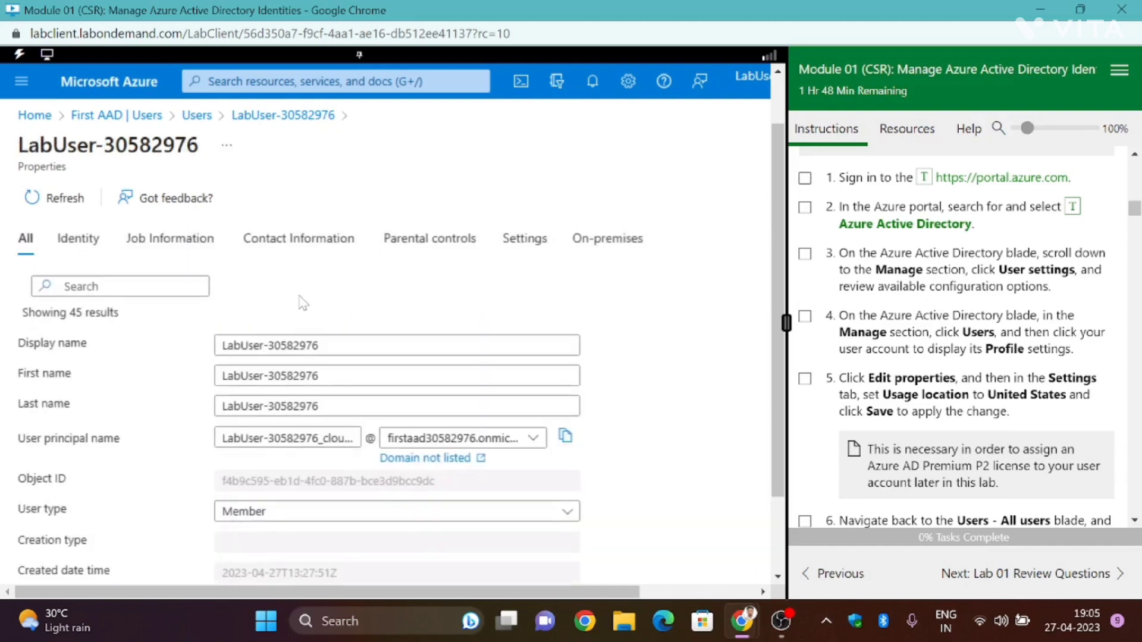
Step: Set the lab user's usage location to United States and save the updated properties
{"action": "scroll", "coordinate": [304, 303], "scroll_direction": "down", "scroll_amount": 10}
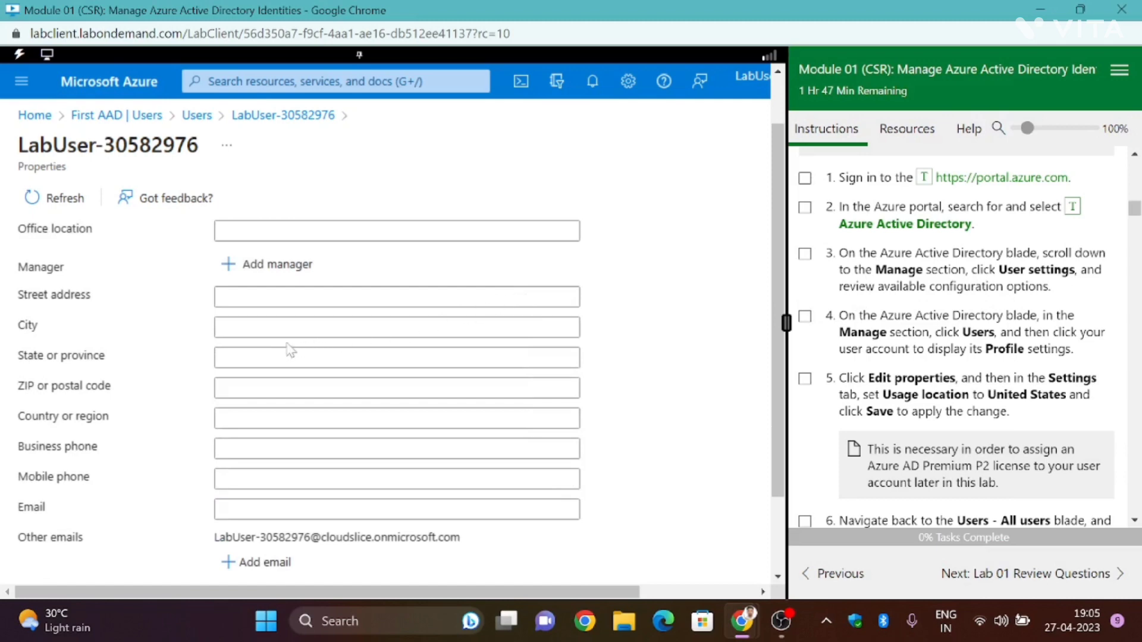
{"action": "scroll", "coordinate": [298, 334], "scroll_direction": "down", "scroll_amount": 3}
{"action": "scroll", "coordinate": [538, 324], "scroll_direction": "down", "scroll_amount": 3}
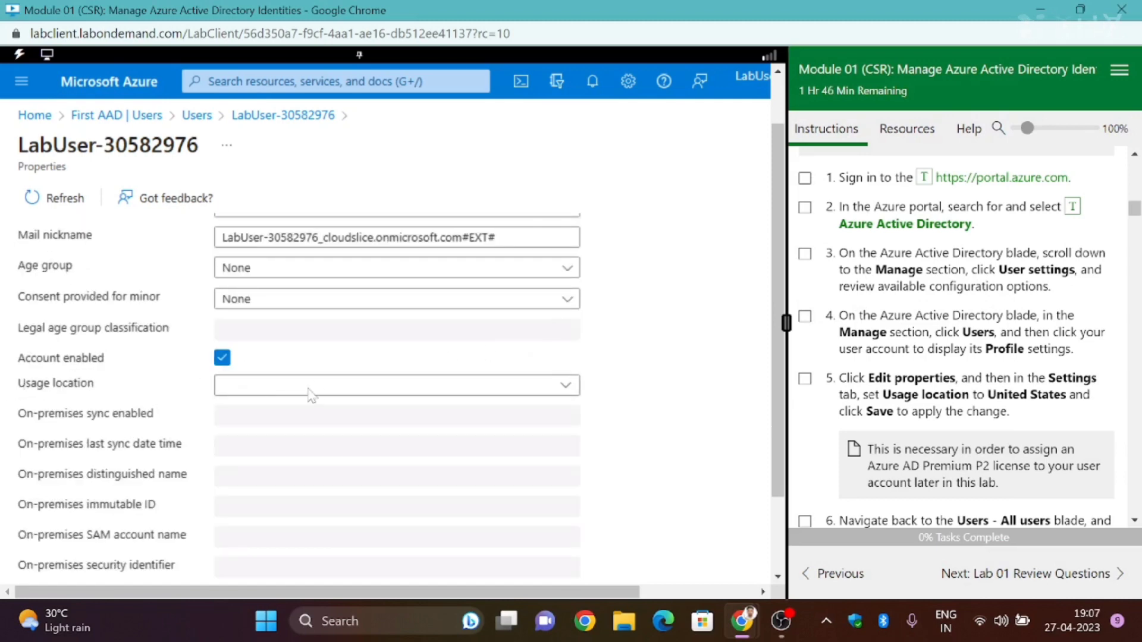
{"action": "left_click", "coordinate": [332, 387]}
{"action": "left_click", "coordinate": [568, 387]}
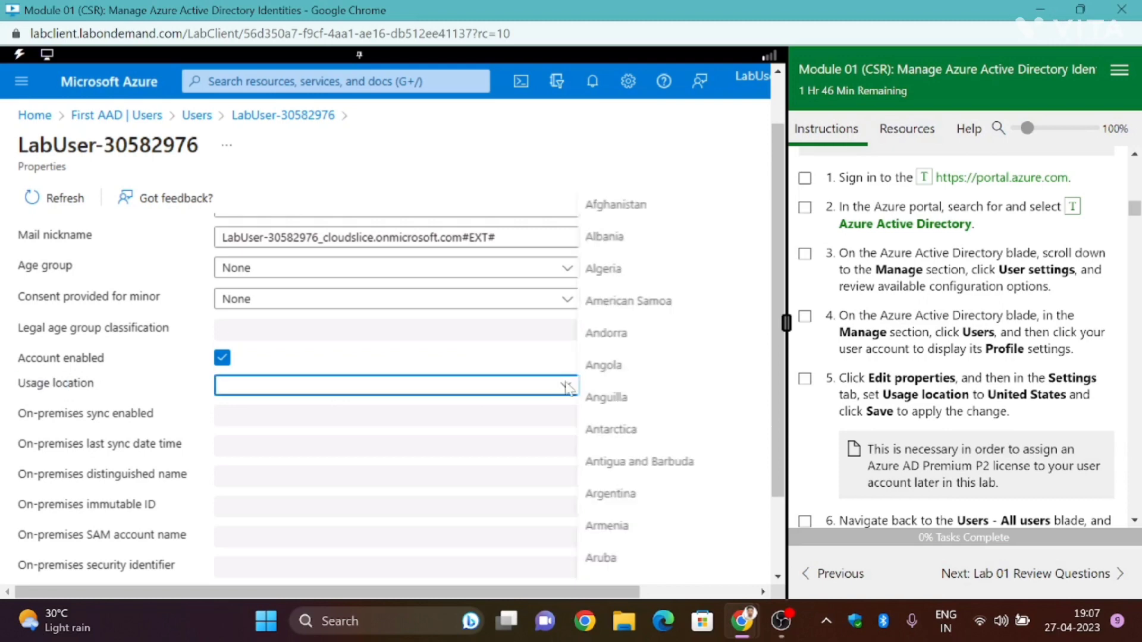
{"action": "left_click", "coordinate": [568, 387]}
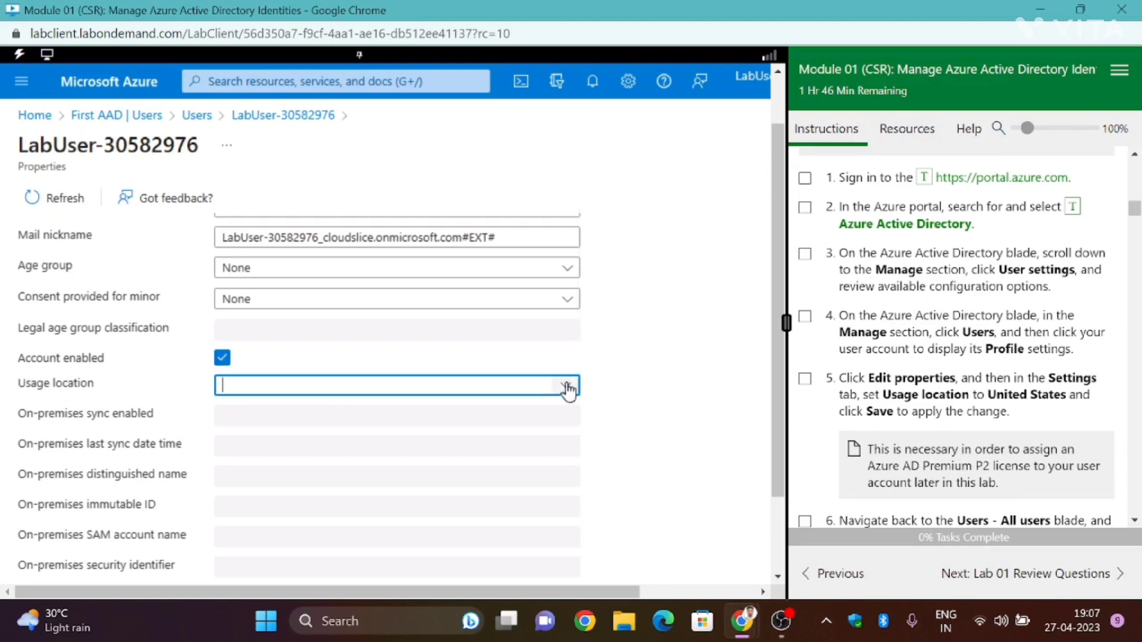
{"action": "left_click", "coordinate": [568, 388]}
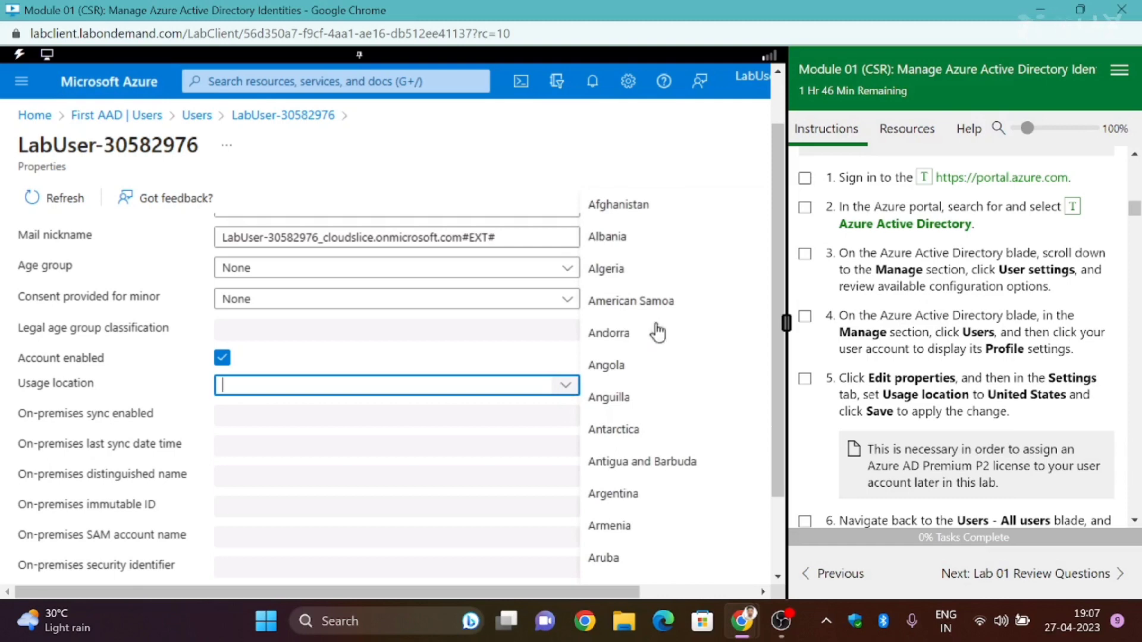
{"action": "scroll", "coordinate": [656, 335], "scroll_direction": "down", "scroll_amount": 15}
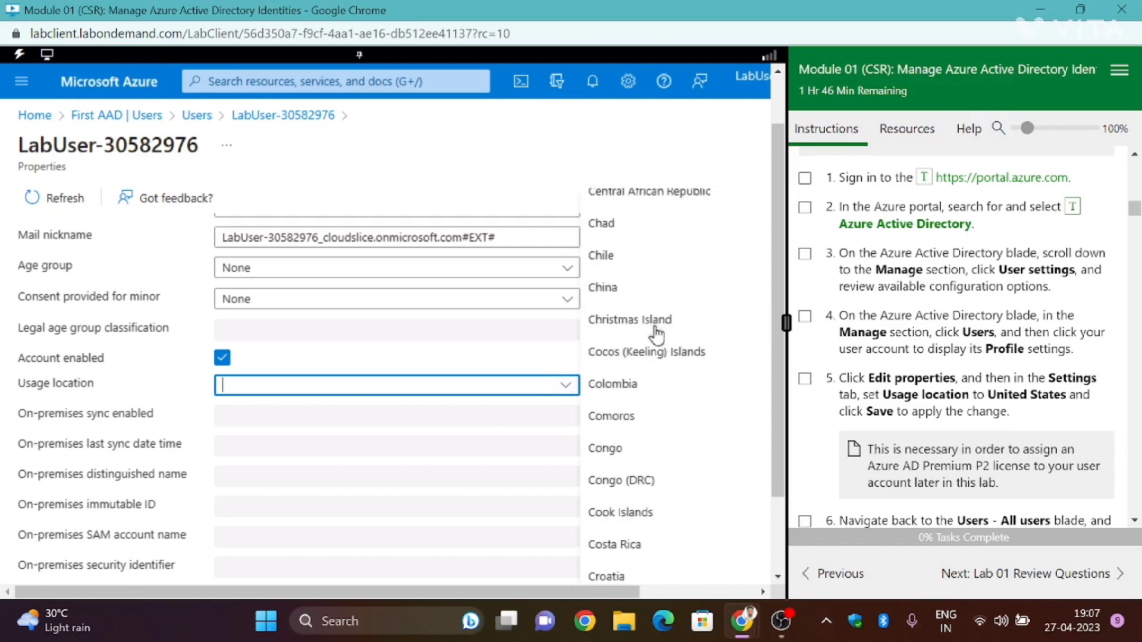
{"action": "scroll", "coordinate": [657, 335], "scroll_direction": "down", "scroll_amount": 10}
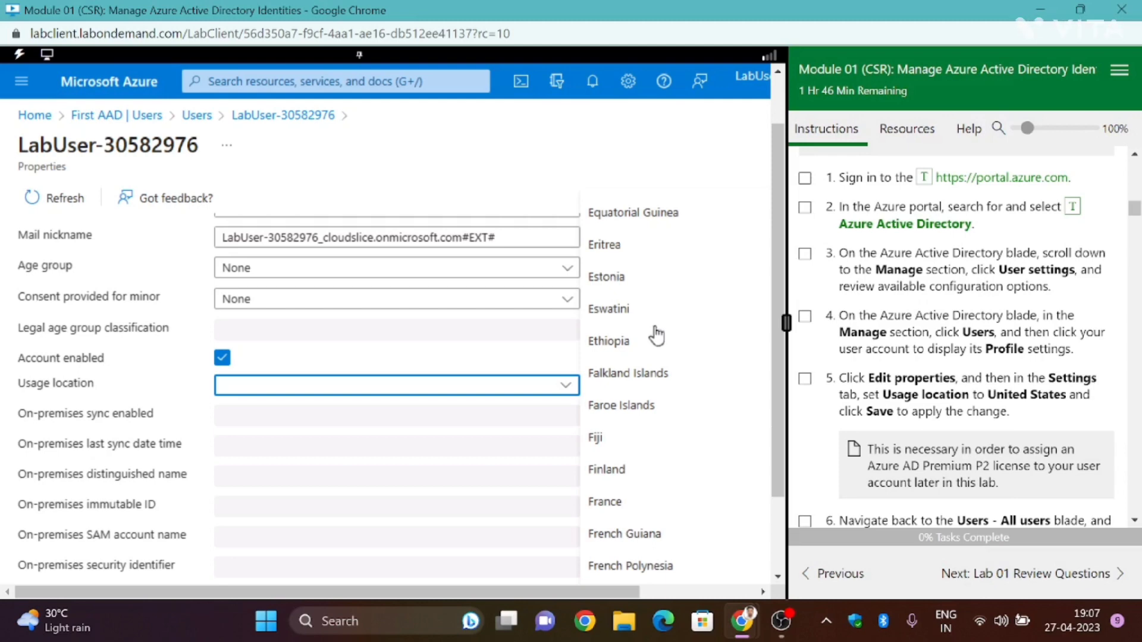
{"action": "scroll", "coordinate": [657, 335], "scroll_direction": "down", "scroll_amount": 5}
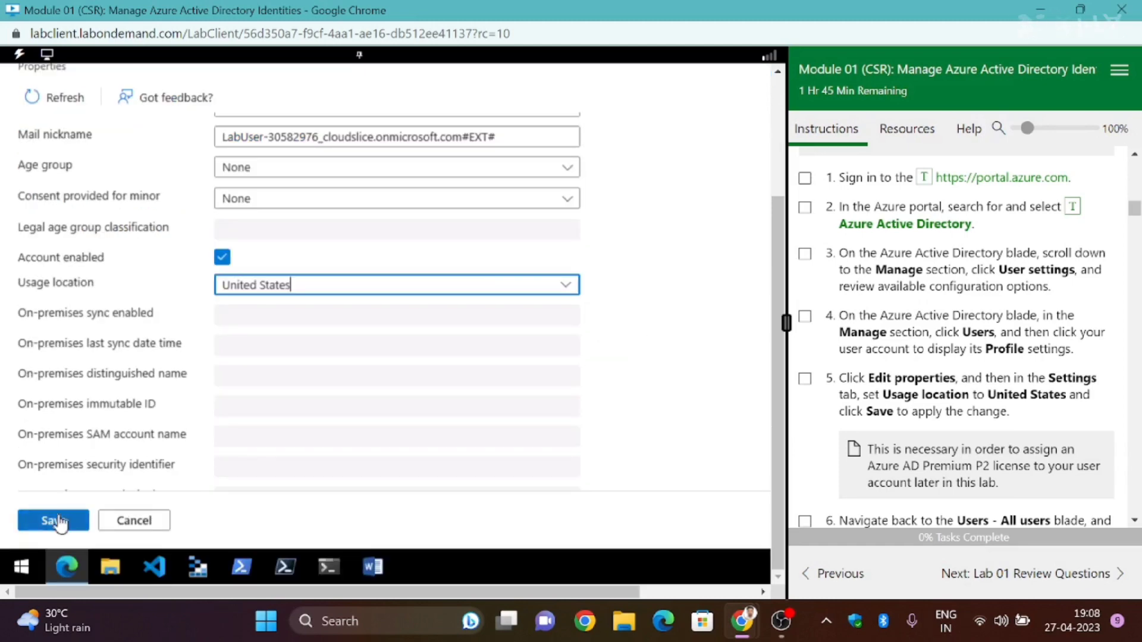
{"action": "left_click", "coordinate": [59, 521]}
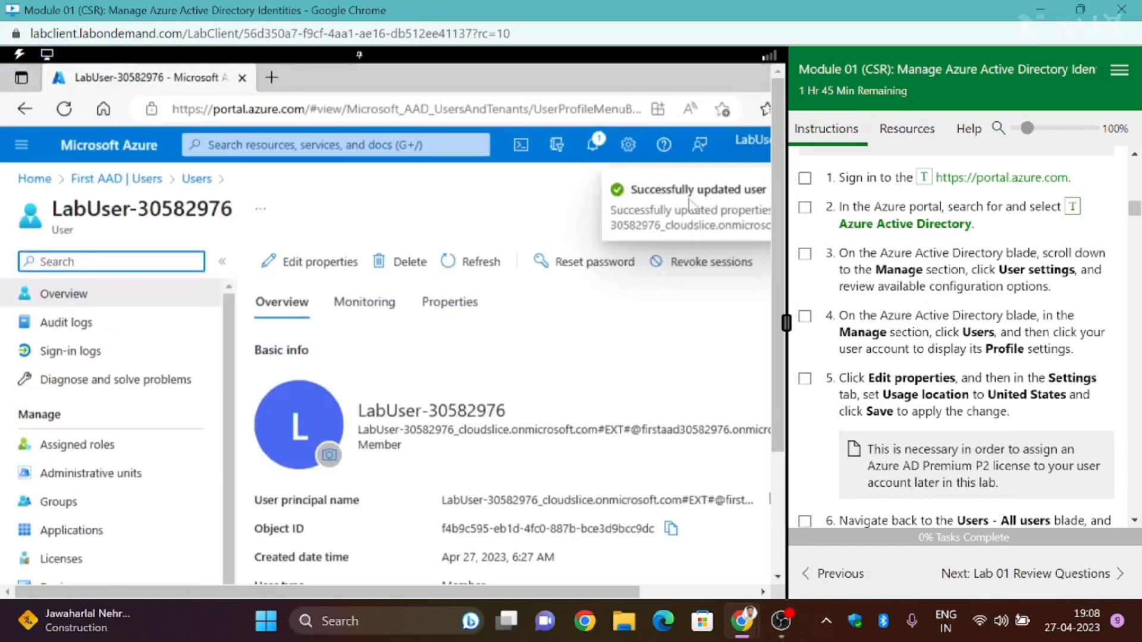
Step: Dismiss the update notification and start creating a new internal user from the All users list
{"action": "left_click", "coordinate": [666, 591]}
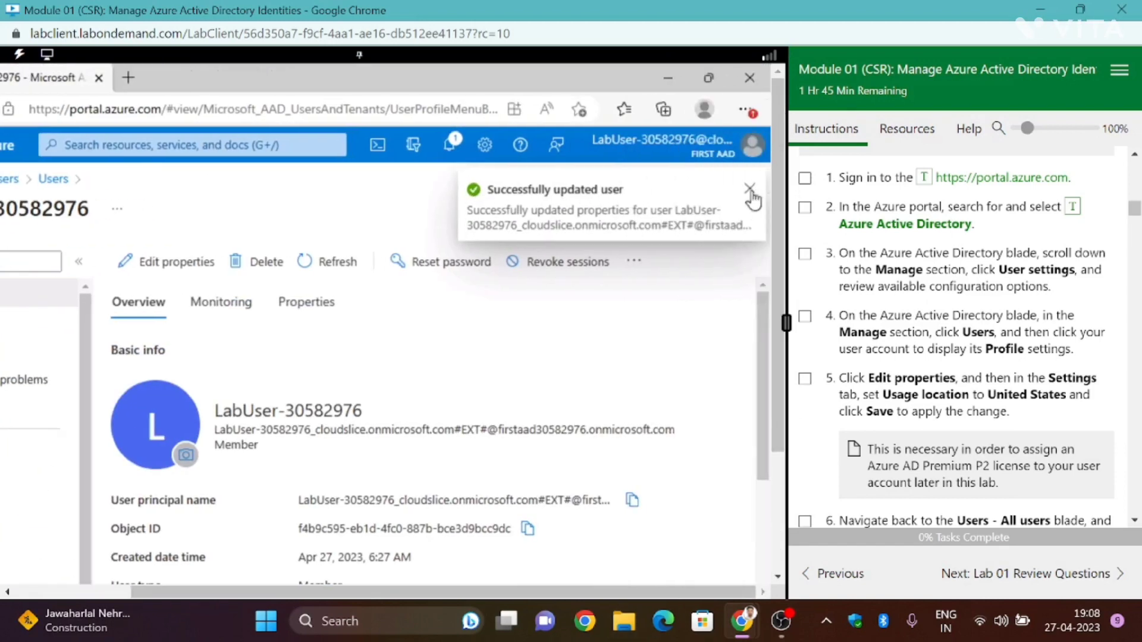
{"action": "left_click", "coordinate": [750, 193]}
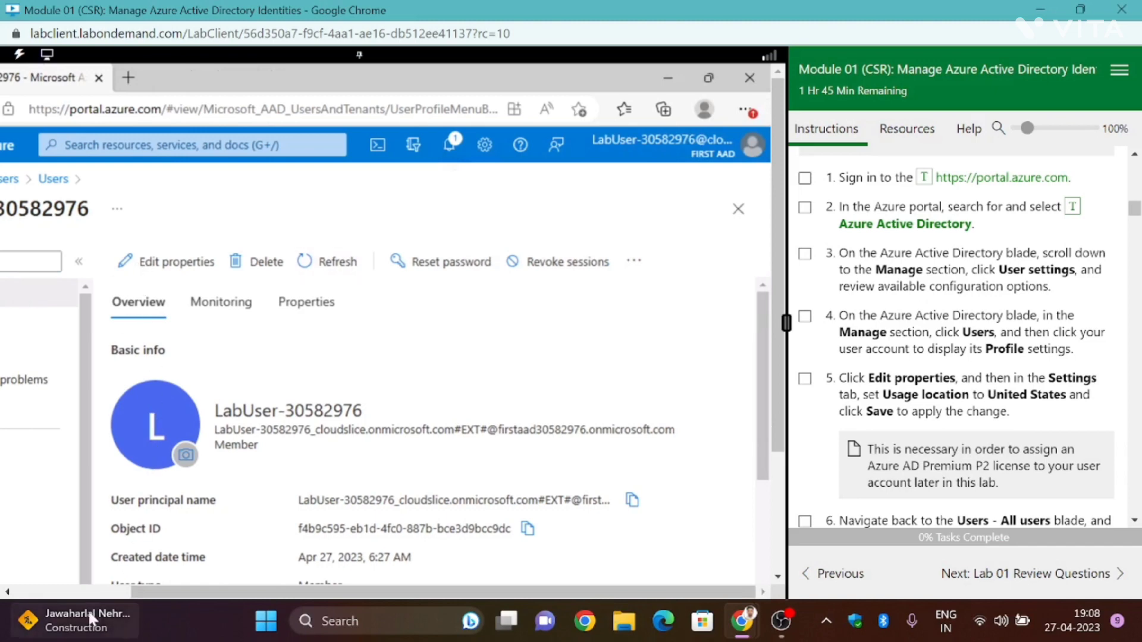
{"action": "left_click", "coordinate": [88, 592]}
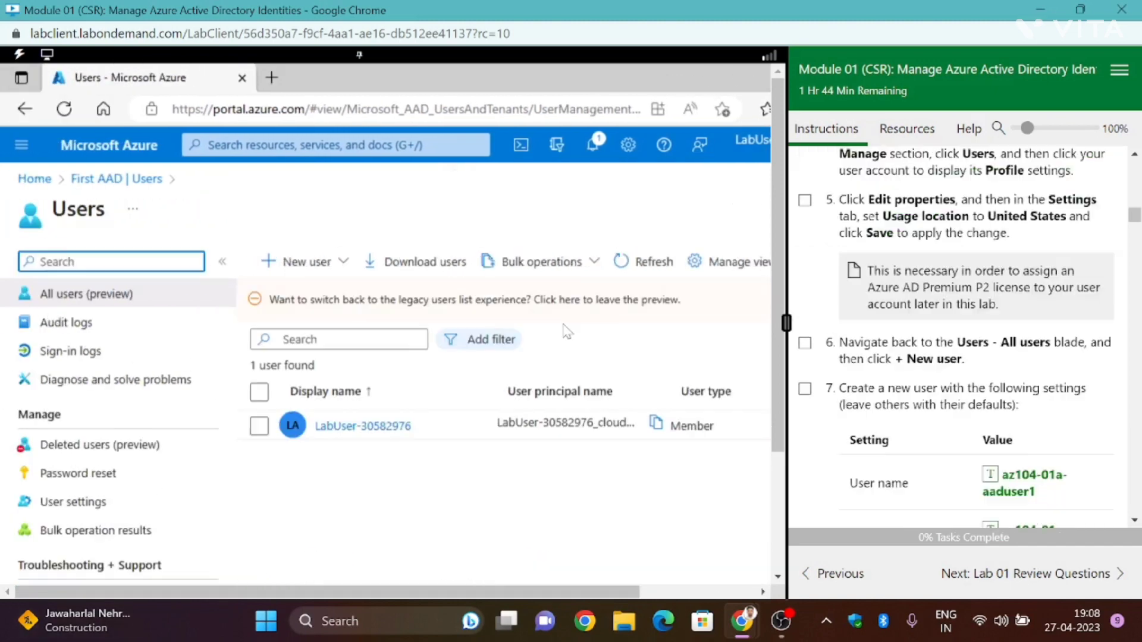
{"action": "left_click", "coordinate": [132, 267]}
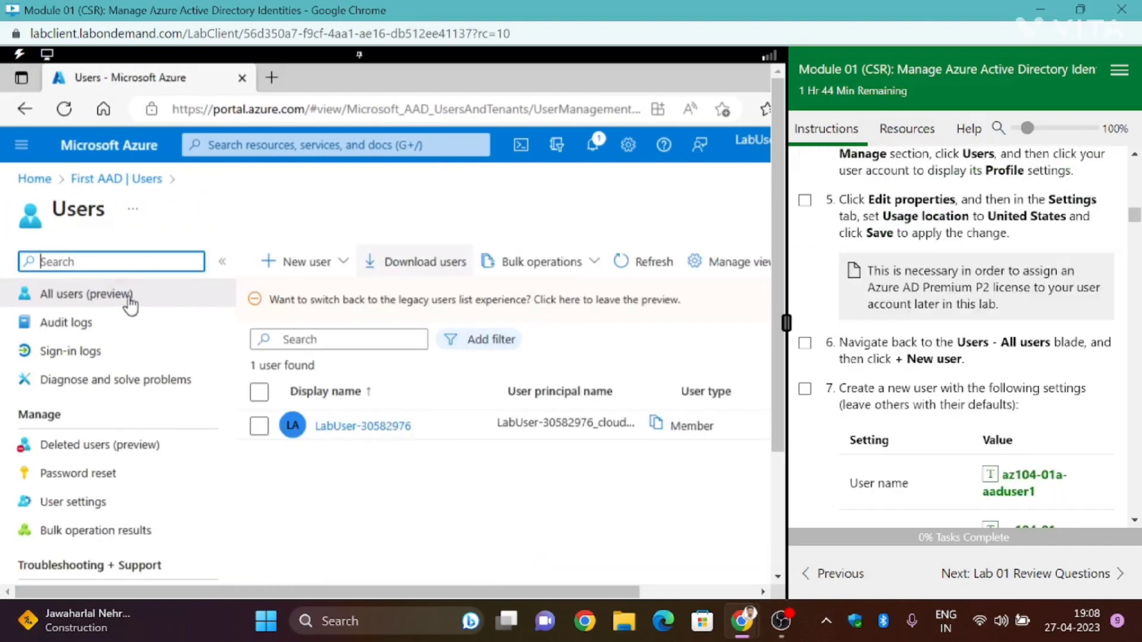
{"action": "left_click", "coordinate": [301, 266]}
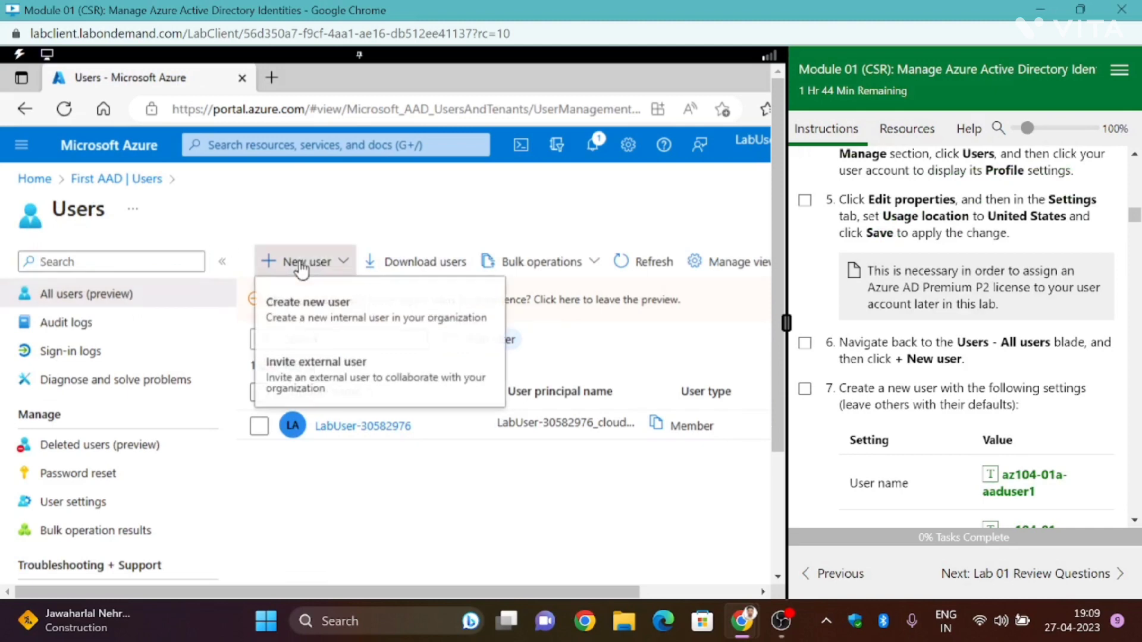
{"action": "left_click", "coordinate": [300, 309]}
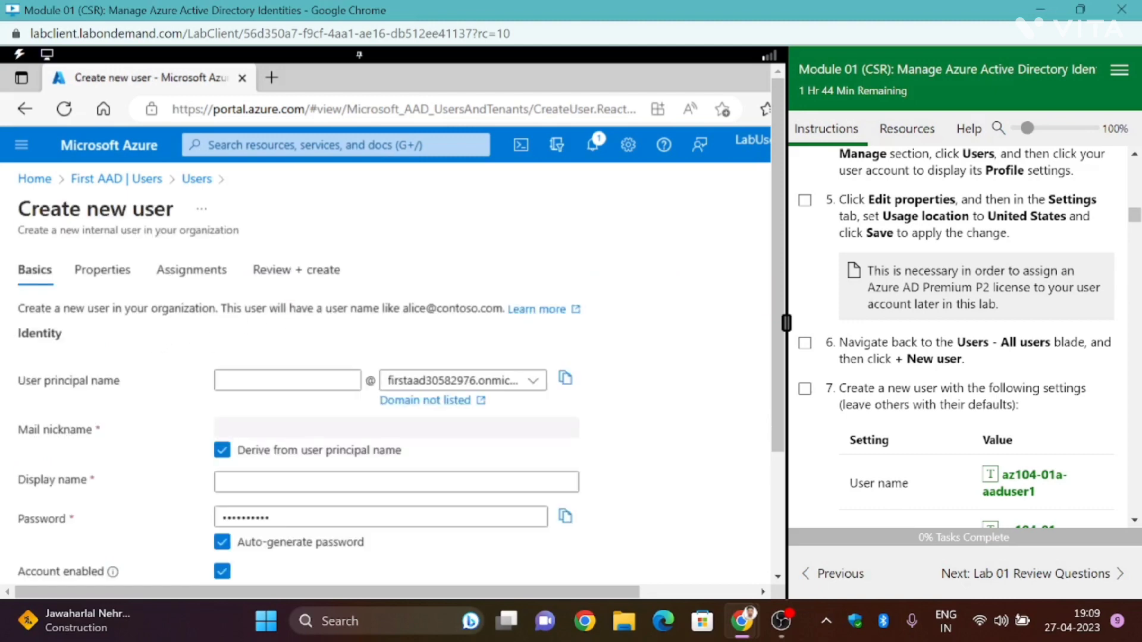
Step: Set both the new user's principal name and display name to az104-01a-aaduser1
{"action": "scroll", "coordinate": [928, 364], "scroll_direction": "down", "scroll_amount": 3}
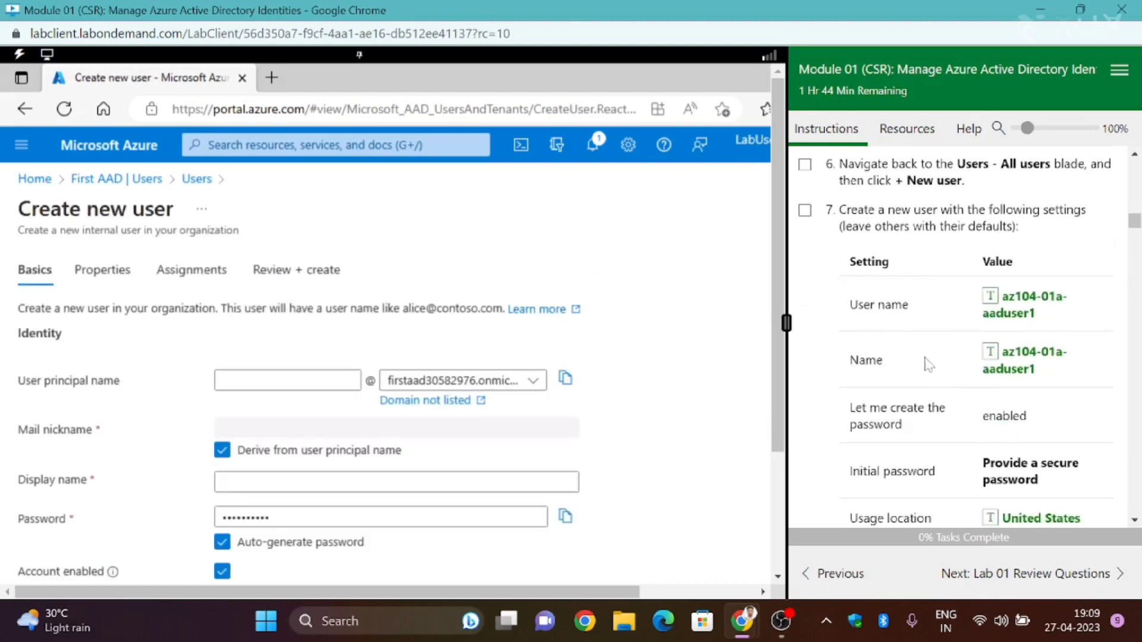
{"action": "left_click", "coordinate": [235, 383]}
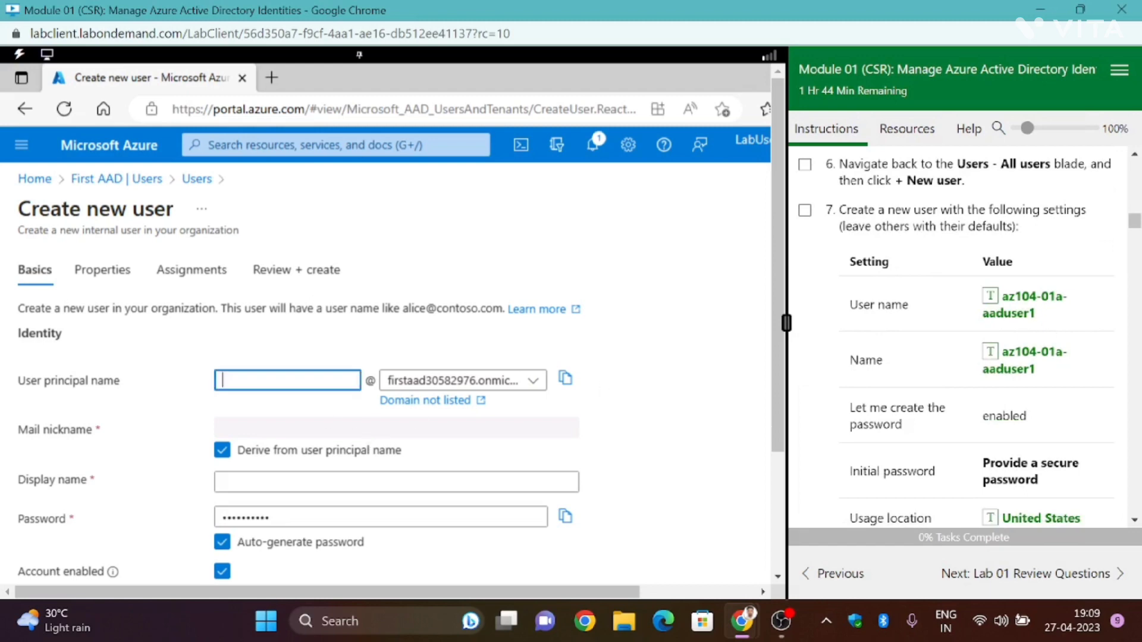
{"action": "left_click", "coordinate": [1034, 304]}
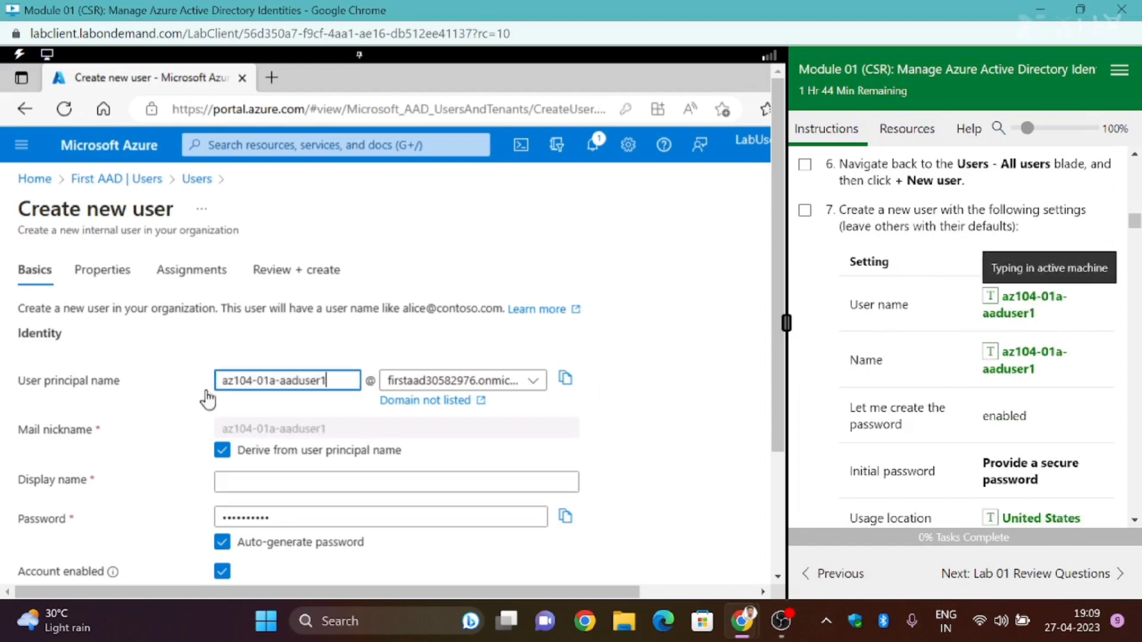
{"action": "left_click", "coordinate": [232, 482]}
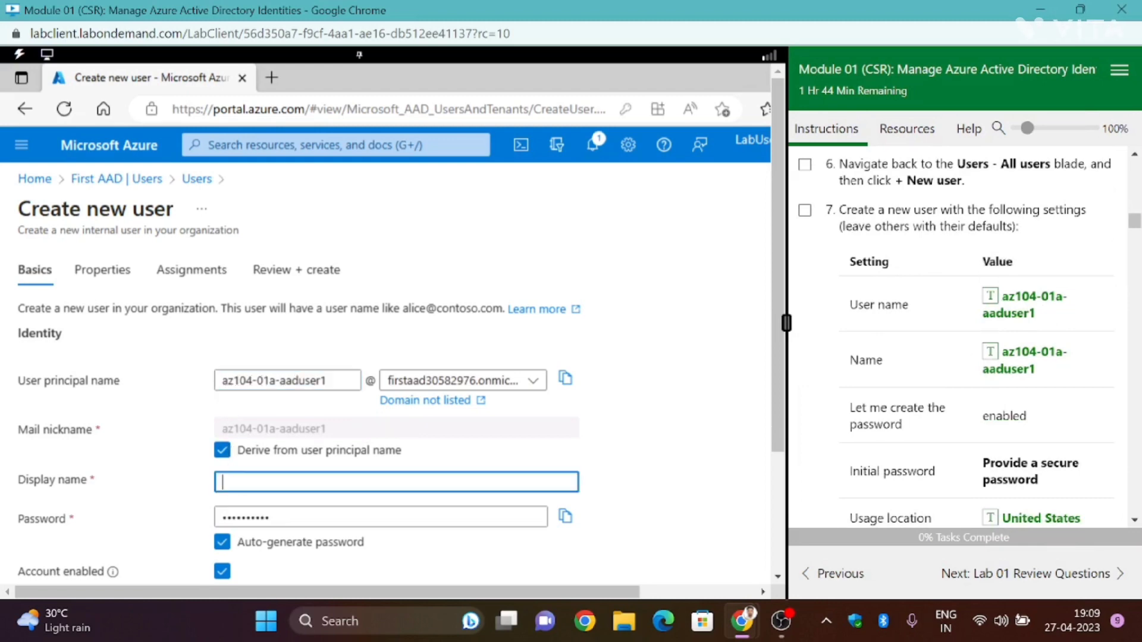
{"action": "left_click", "coordinate": [1005, 360]}
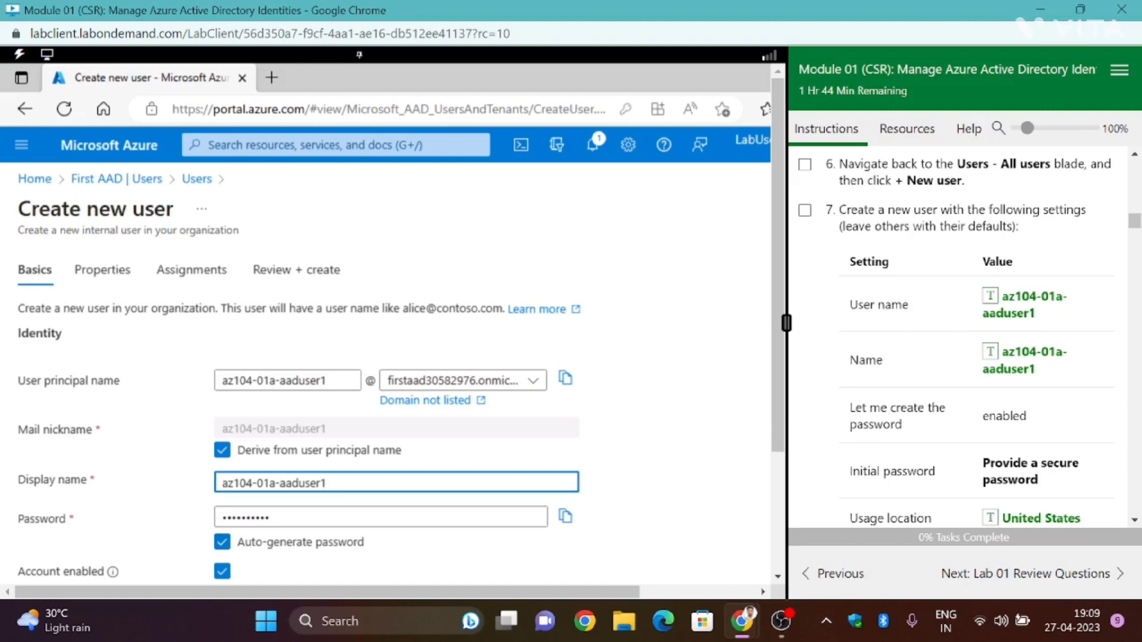
Step: Set the new user's job title to Cloud Administrator and department to IT in the user properties
{"action": "scroll", "coordinate": [1033, 418], "scroll_direction": "down", "scroll_amount": 3}
{"action": "scroll", "coordinate": [364, 520], "scroll_direction": "down", "scroll_amount": 3}
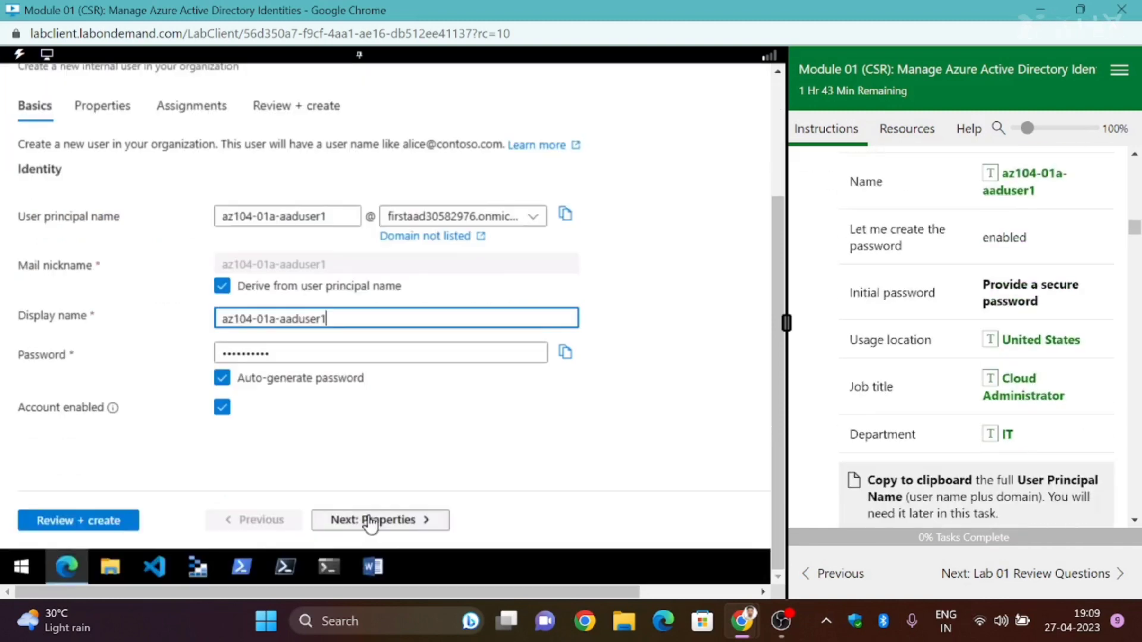
{"action": "left_click", "coordinate": [367, 521]}
{"action": "left_click", "coordinate": [256, 331]}
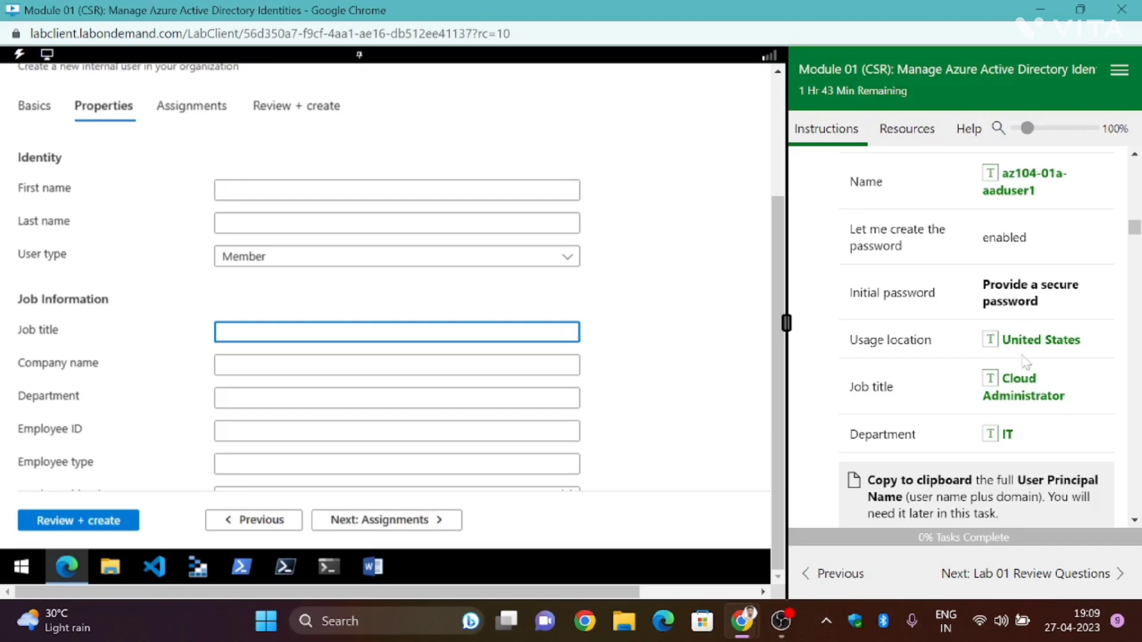
{"action": "left_click", "coordinate": [1020, 397]}
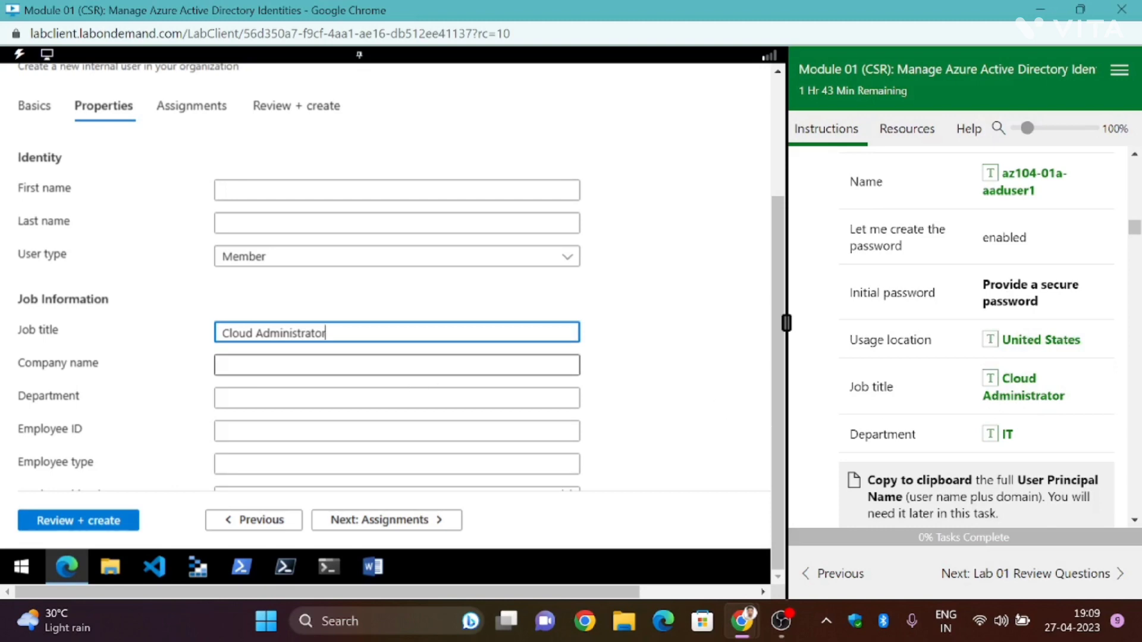
{"action": "left_click", "coordinate": [247, 399]}
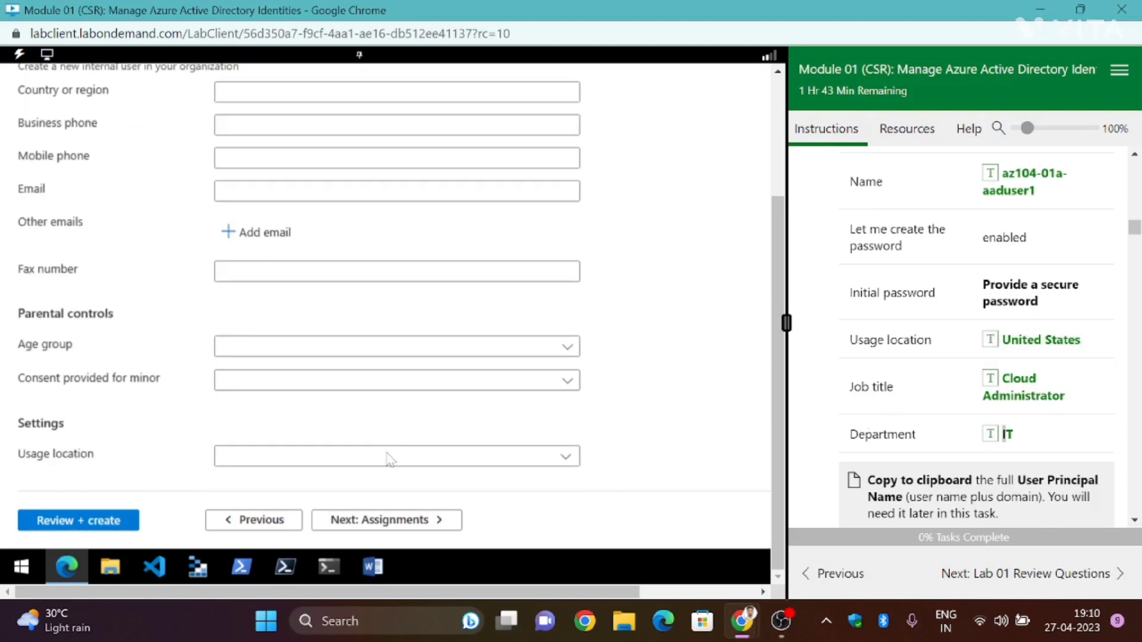
Step: Set the new user's usage location to United States
{"action": "left_click", "coordinate": [388, 458]}
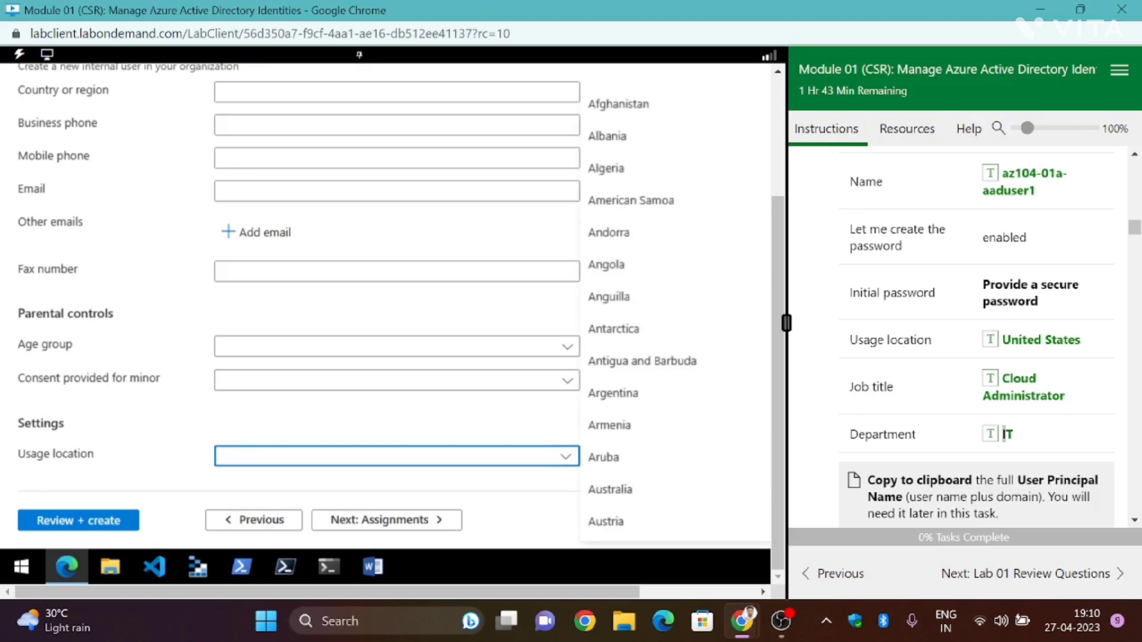
{"action": "type", "text": "United Arab Emirates"}
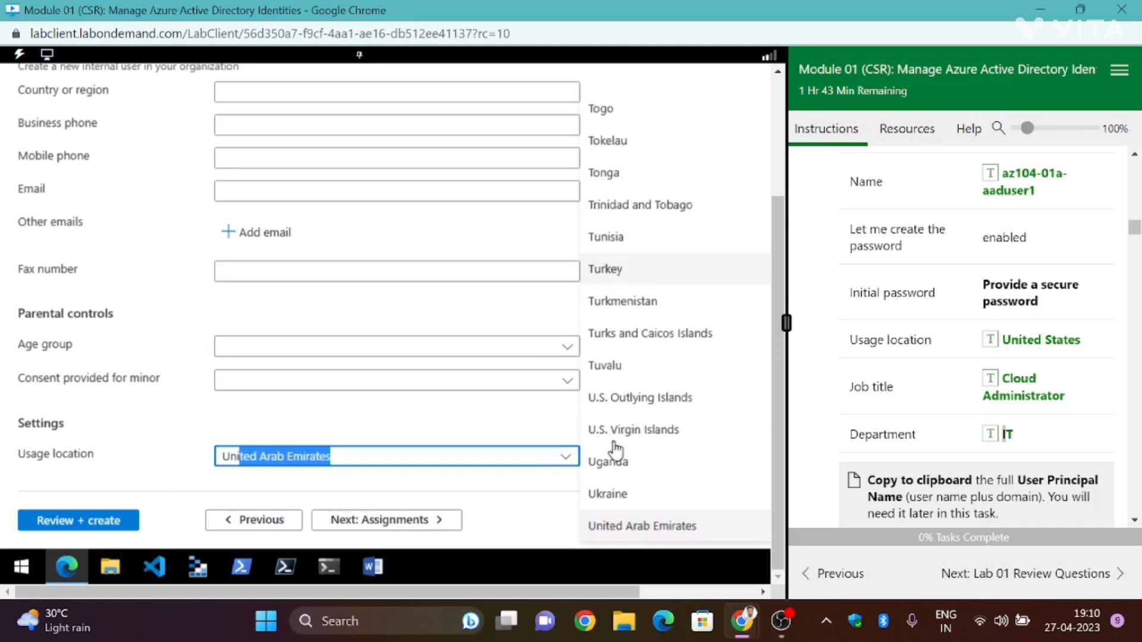
{"action": "scroll", "coordinate": [632, 508], "scroll_direction": "down", "scroll_amount": 2}
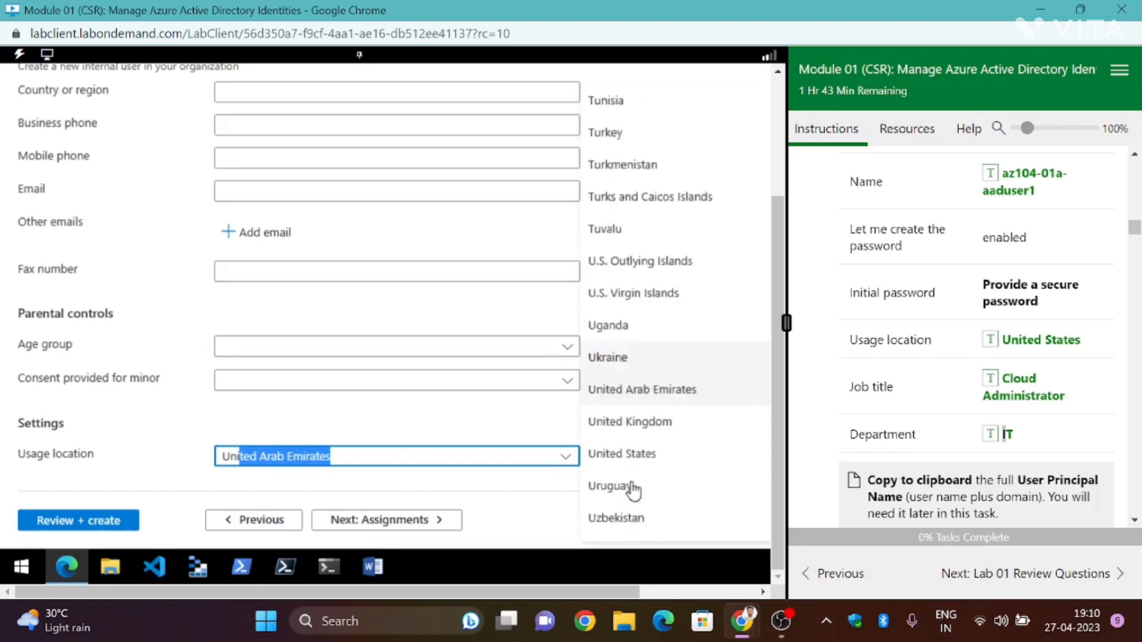
{"action": "left_click", "coordinate": [639, 454]}
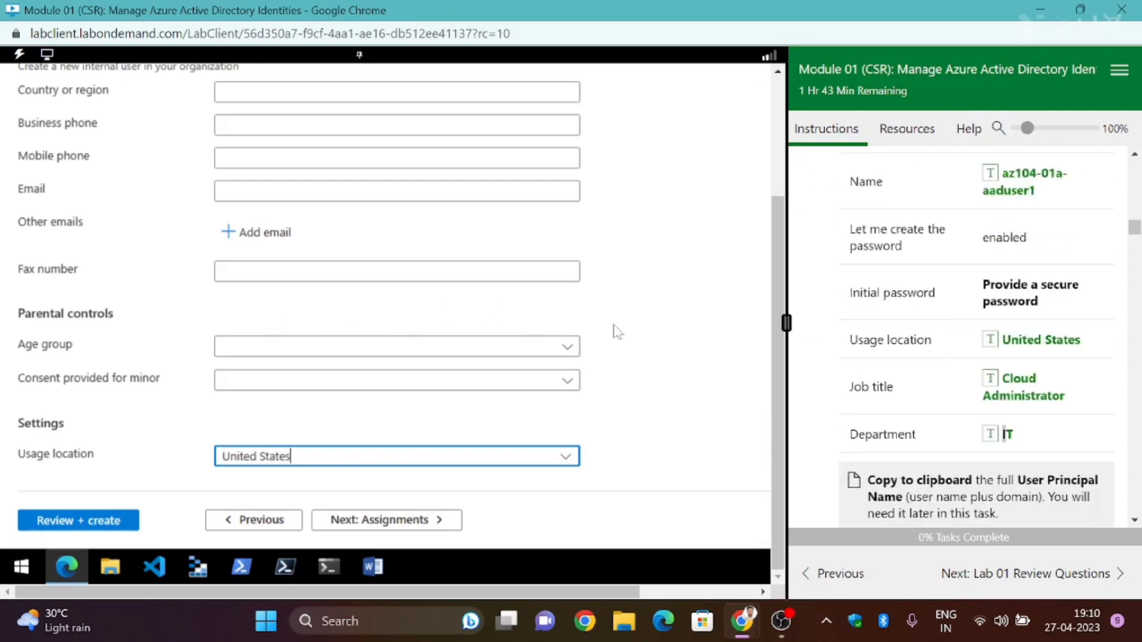
Step: Review the new user's settings and create the az104-01a-aaduser1 account
{"action": "scroll", "coordinate": [616, 330], "scroll_direction": "up", "scroll_amount": 6}
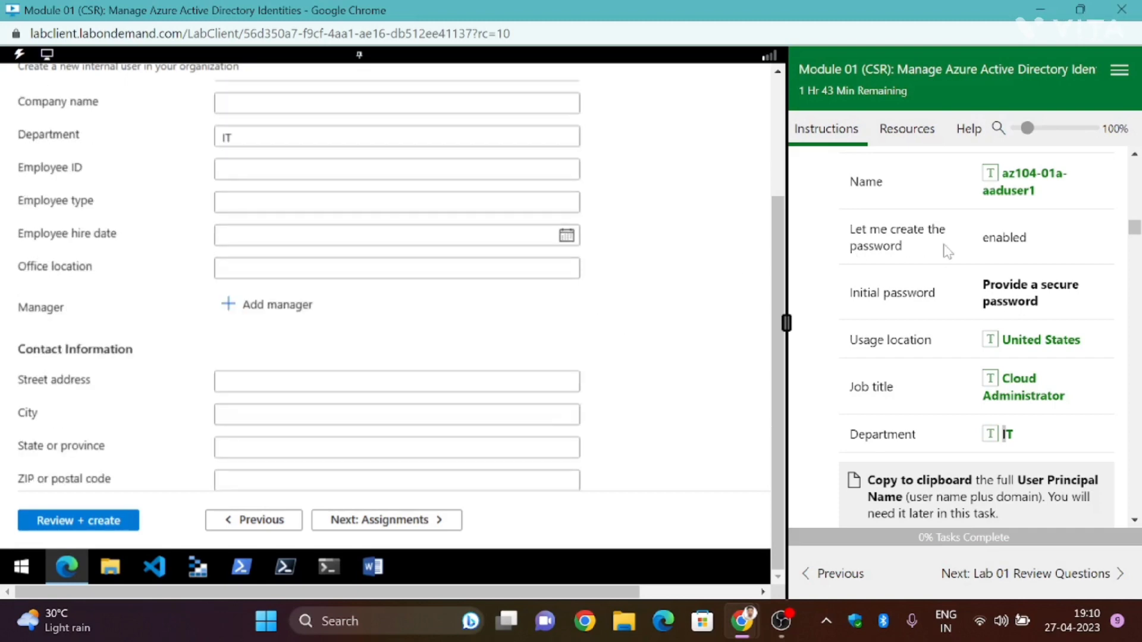
{"action": "scroll", "coordinate": [947, 251], "scroll_direction": "down", "scroll_amount": 5}
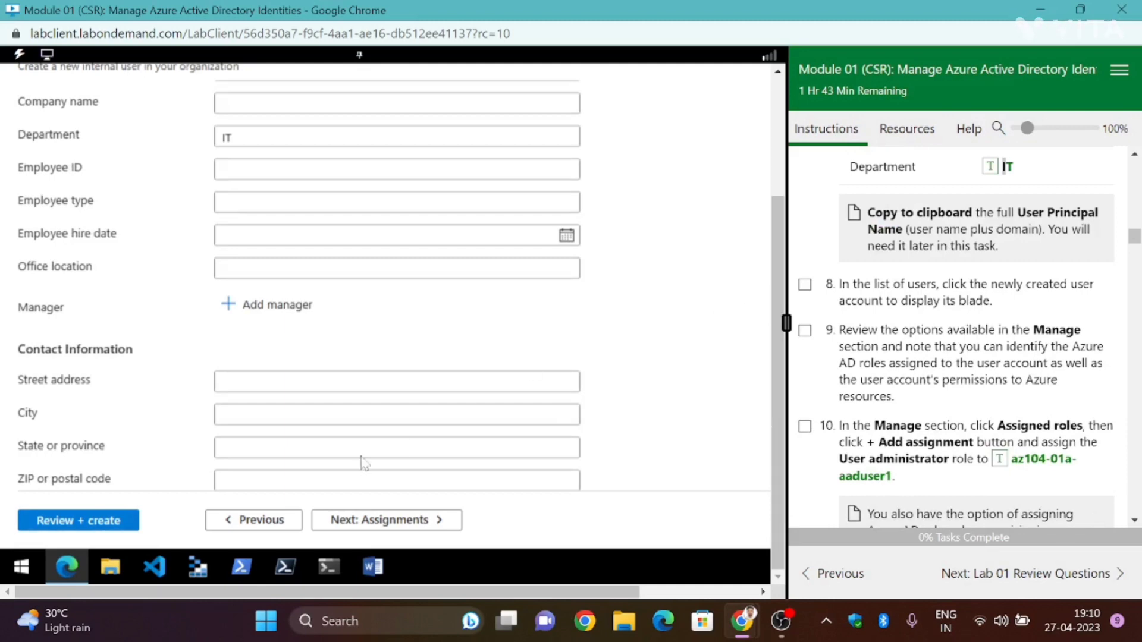
{"action": "left_click", "coordinate": [90, 524]}
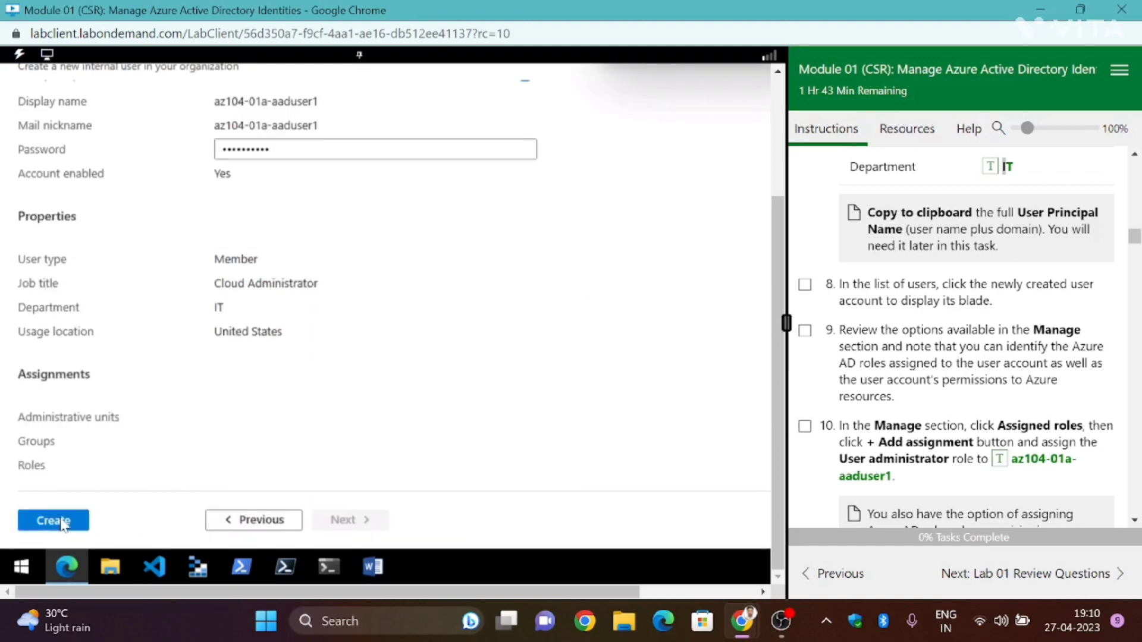
{"action": "left_click", "coordinate": [53, 521]}
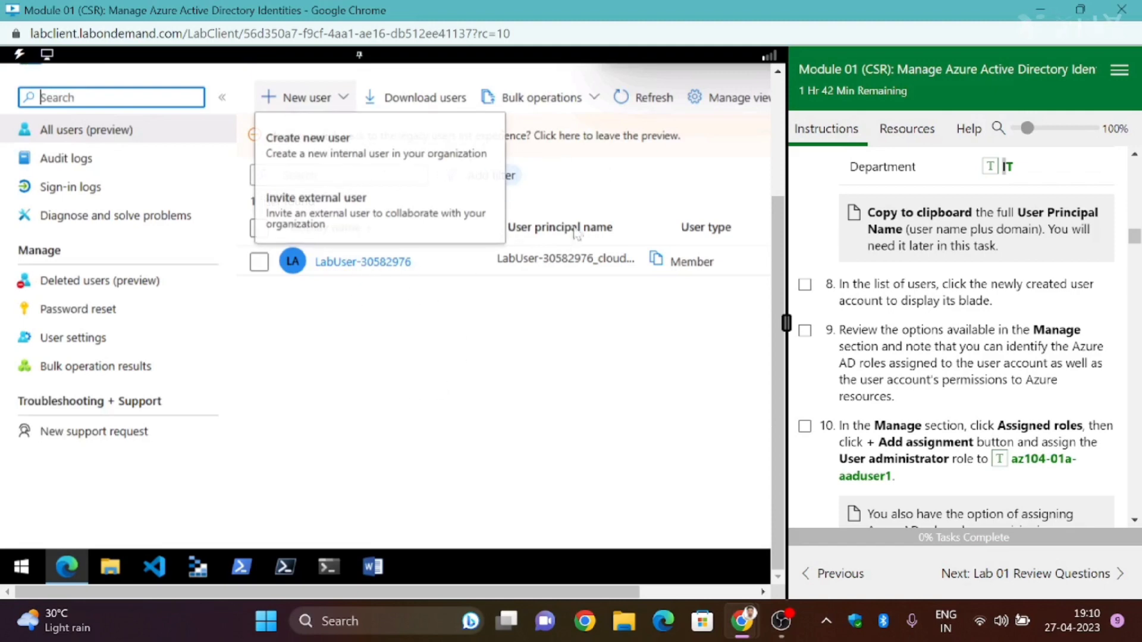
{"action": "left_click", "coordinate": [779, 126]}
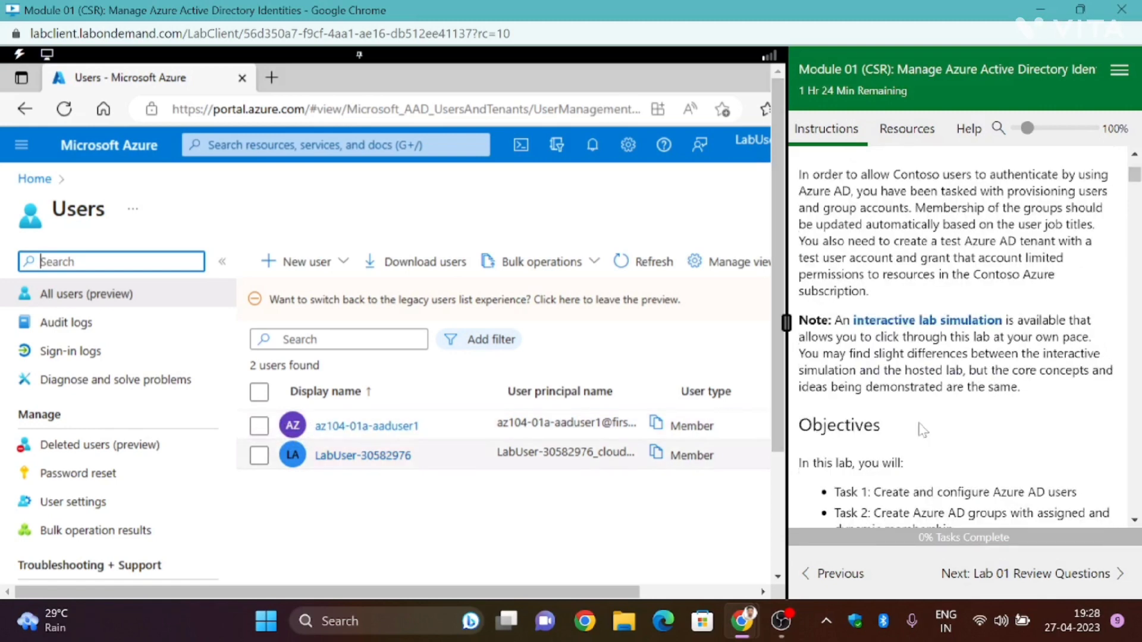
Step: Read the lab instructions from the objectives through the step on assigning the User administrator role to az104-01a-aaduser1
{"action": "scroll", "coordinate": [922, 428], "scroll_direction": "down", "scroll_amount": 7}
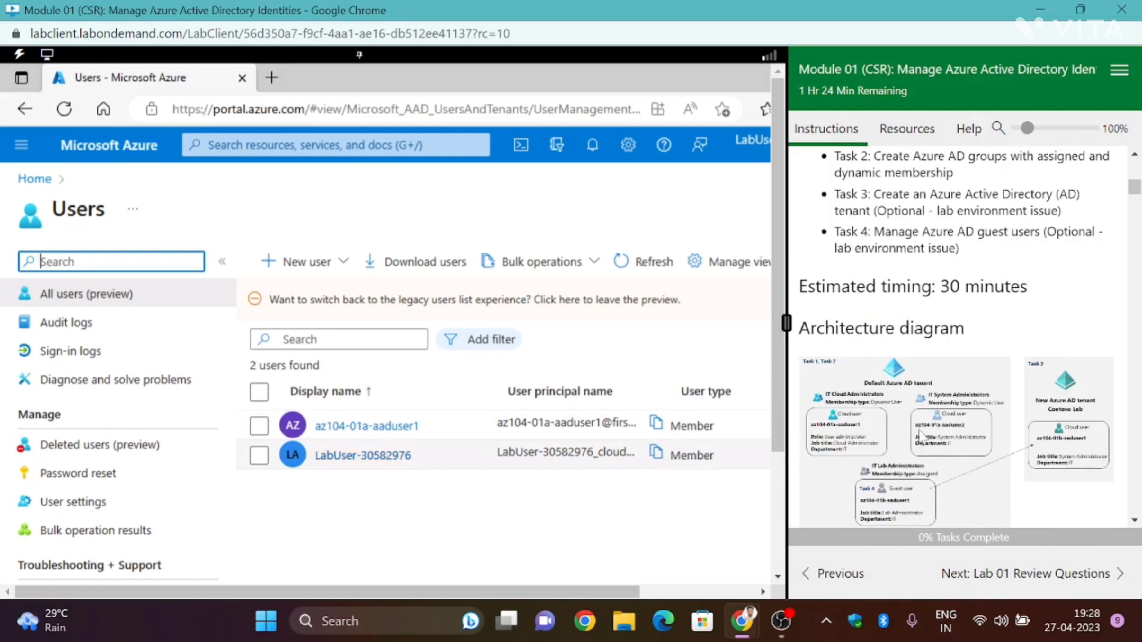
{"action": "scroll", "coordinate": [921, 437], "scroll_direction": "down", "scroll_amount": 6}
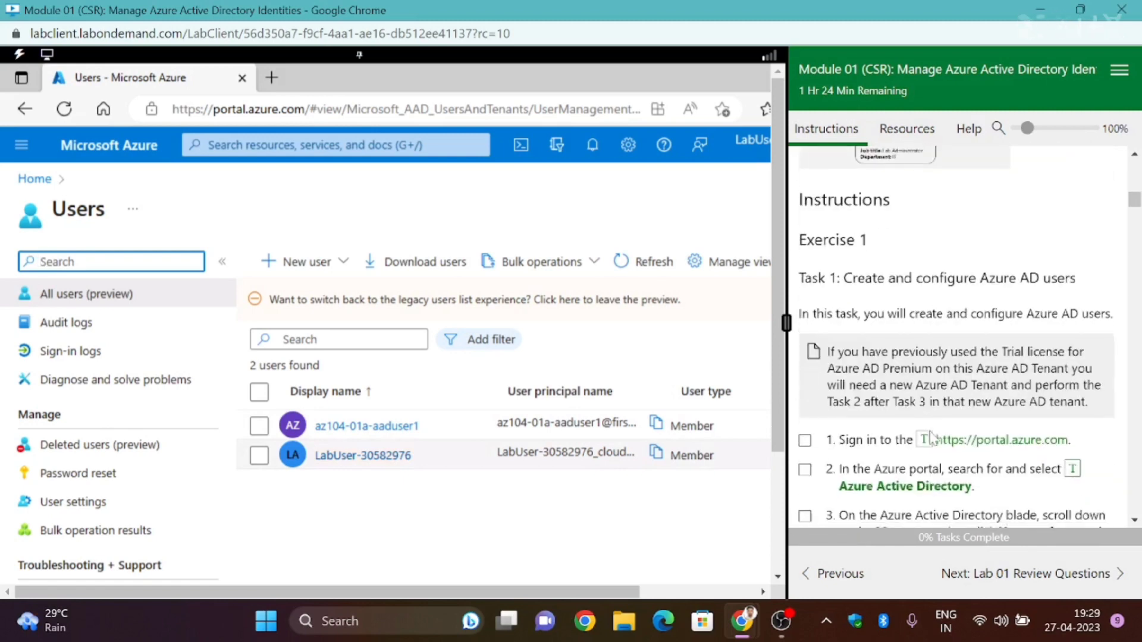
{"action": "scroll", "coordinate": [931, 440], "scroll_direction": "down", "scroll_amount": 7}
{"action": "scroll", "coordinate": [932, 441], "scroll_direction": "down", "scroll_amount": 10}
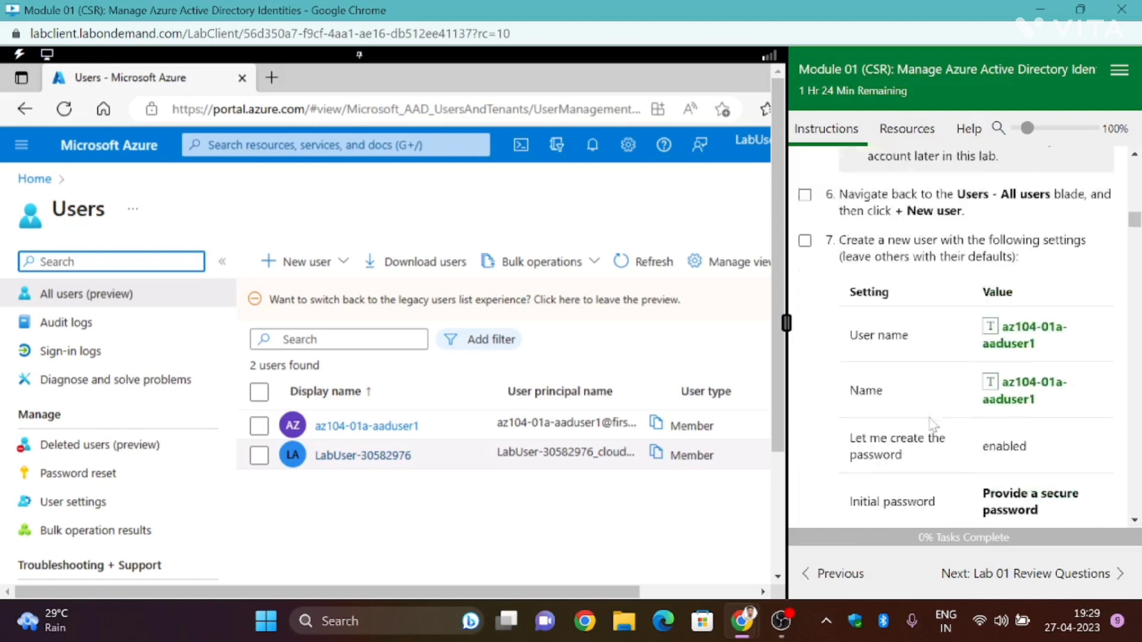
{"action": "triple_click", "coordinate": [933, 424]}
{"action": "scroll", "coordinate": [958, 345], "scroll_direction": "down", "scroll_amount": 2}
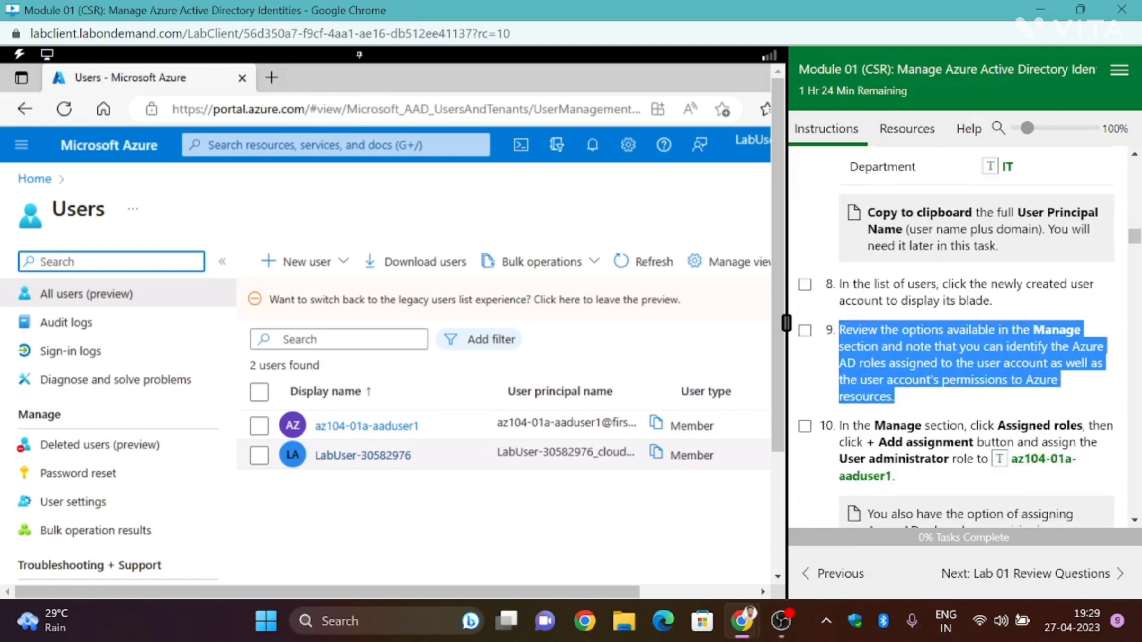
{"action": "left_click_drag", "start_coordinate": [839, 426], "coordinate": [910, 481]}
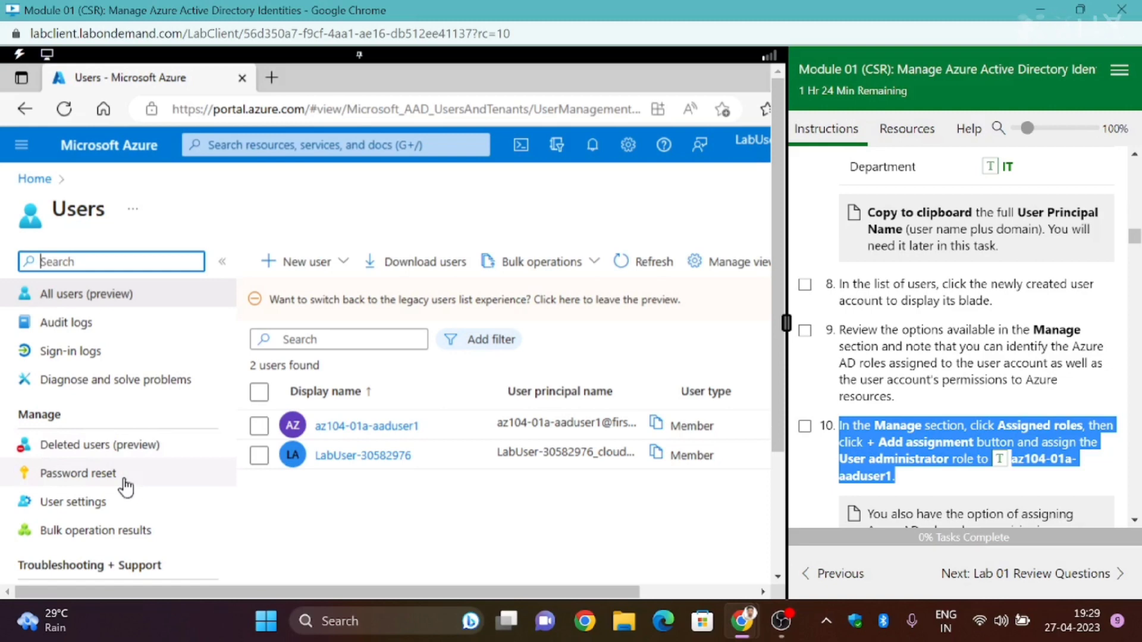
{"action": "left_click_drag", "start_coordinate": [781, 377], "coordinate": [782, 464]}
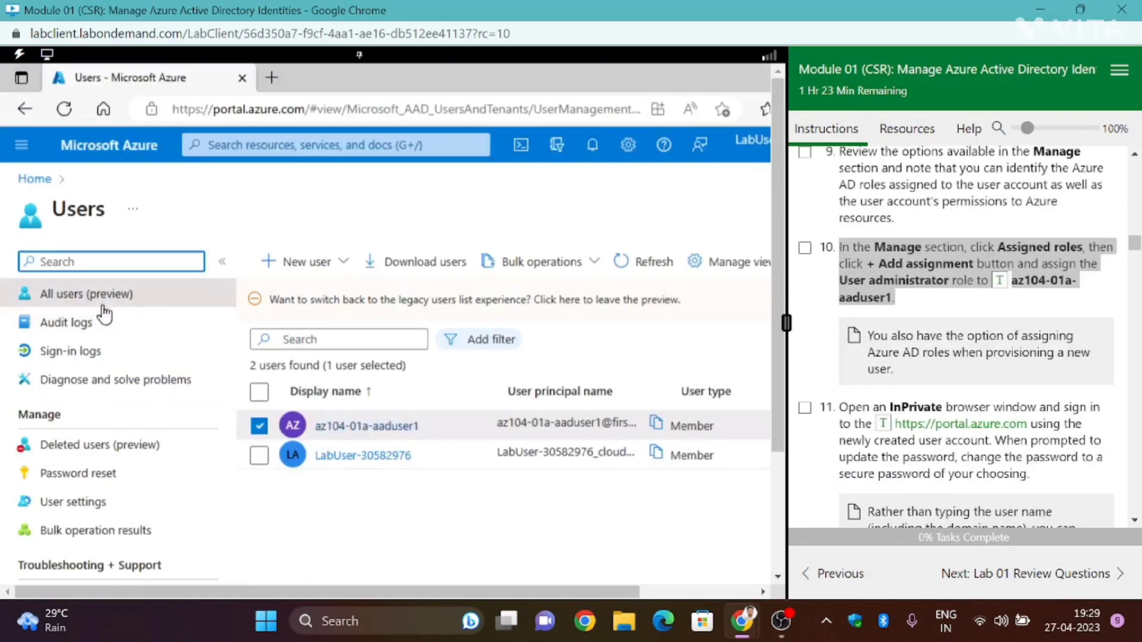
Step: Assign the User Administrator directory role to az104-01a-aaduser1 from the user's assigned roles
{"action": "left_click", "coordinate": [365, 438]}
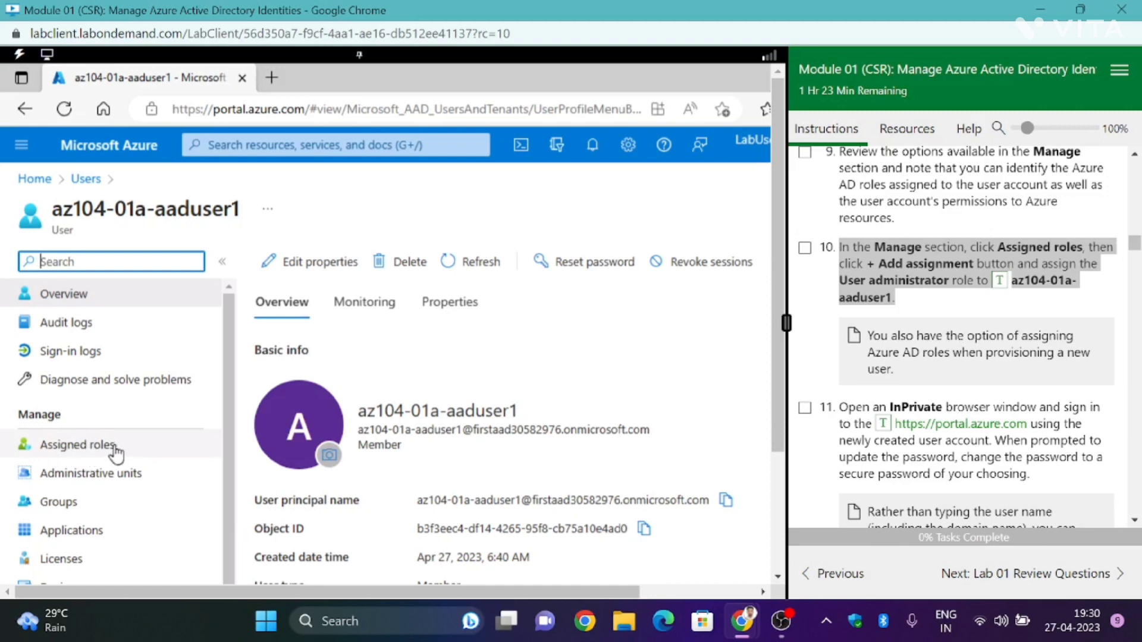
{"action": "left_click", "coordinate": [77, 445]}
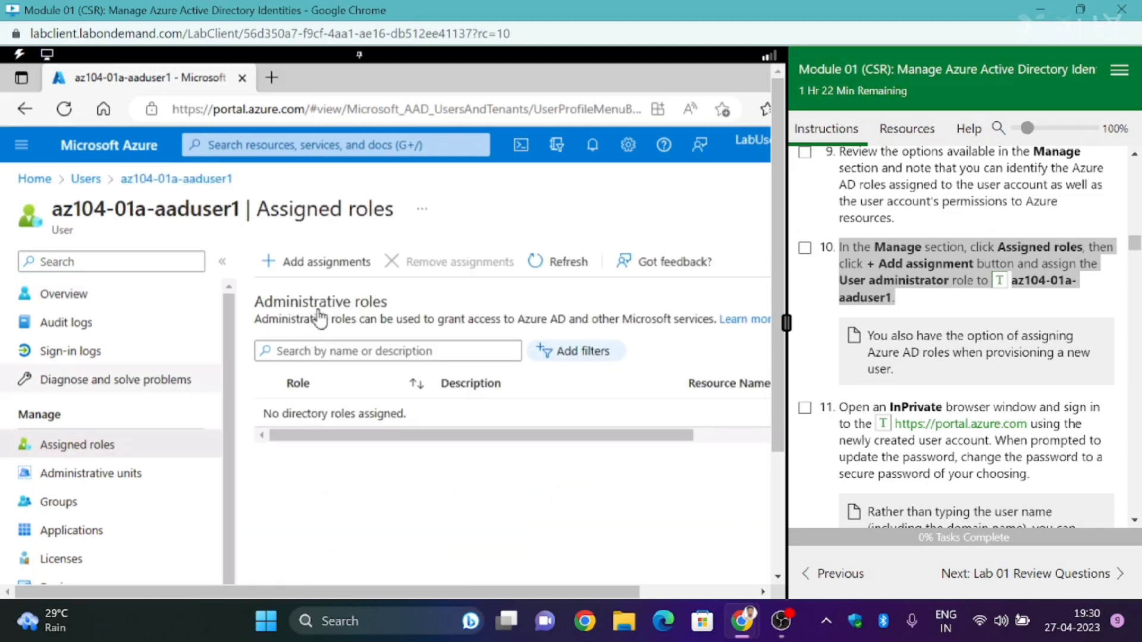
{"action": "left_click", "coordinate": [318, 265]}
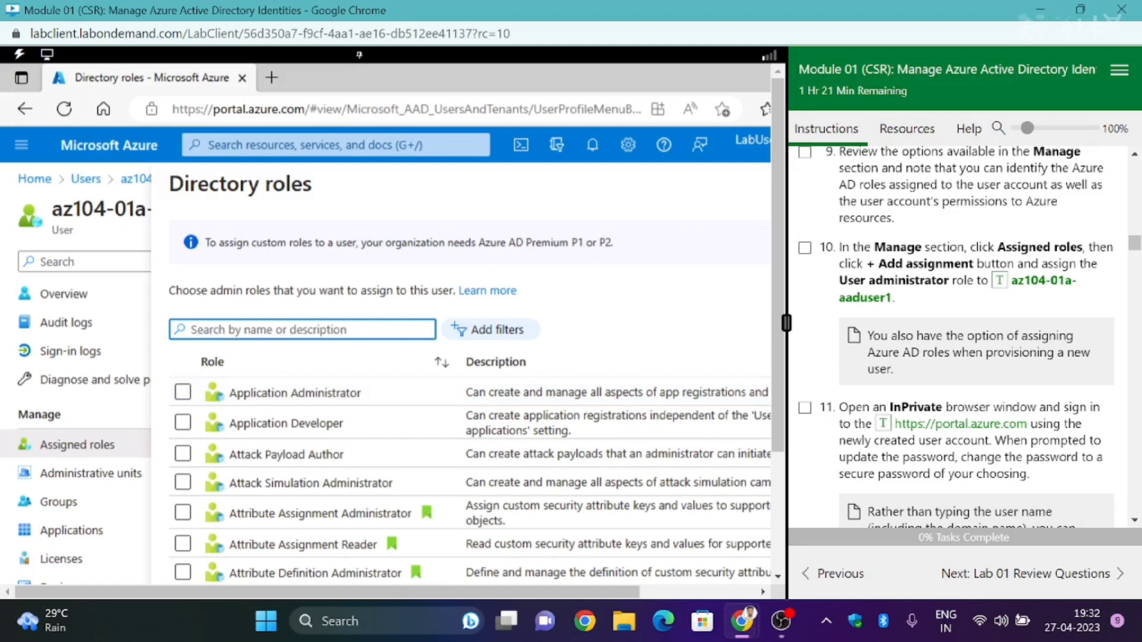
{"action": "type", "text": "u"}
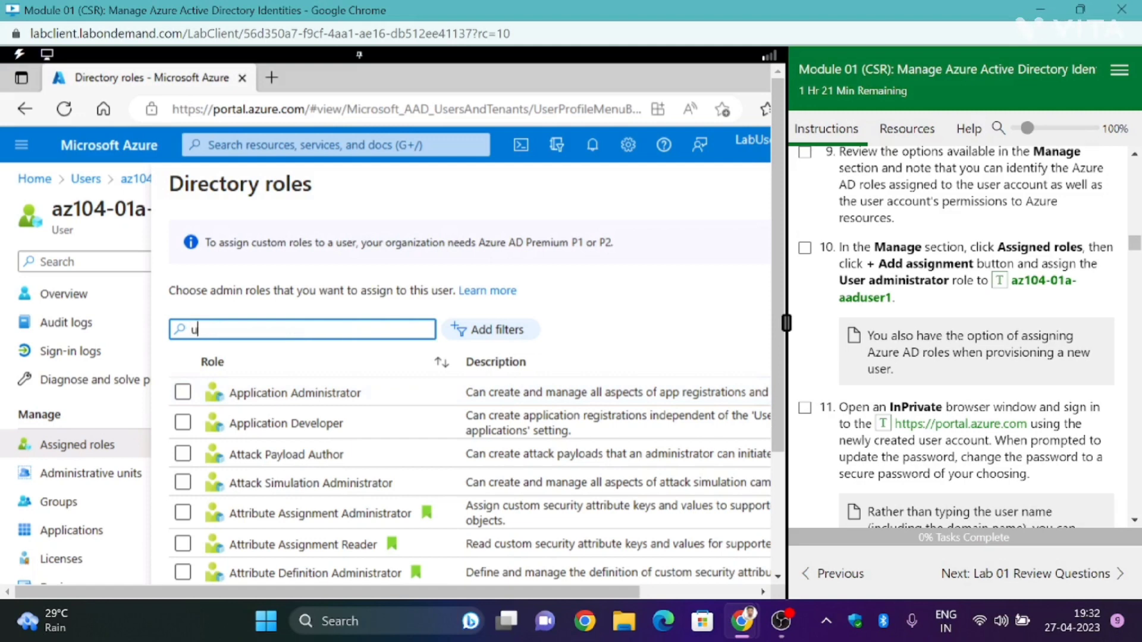
{"action": "type", "text": "ser ad"}
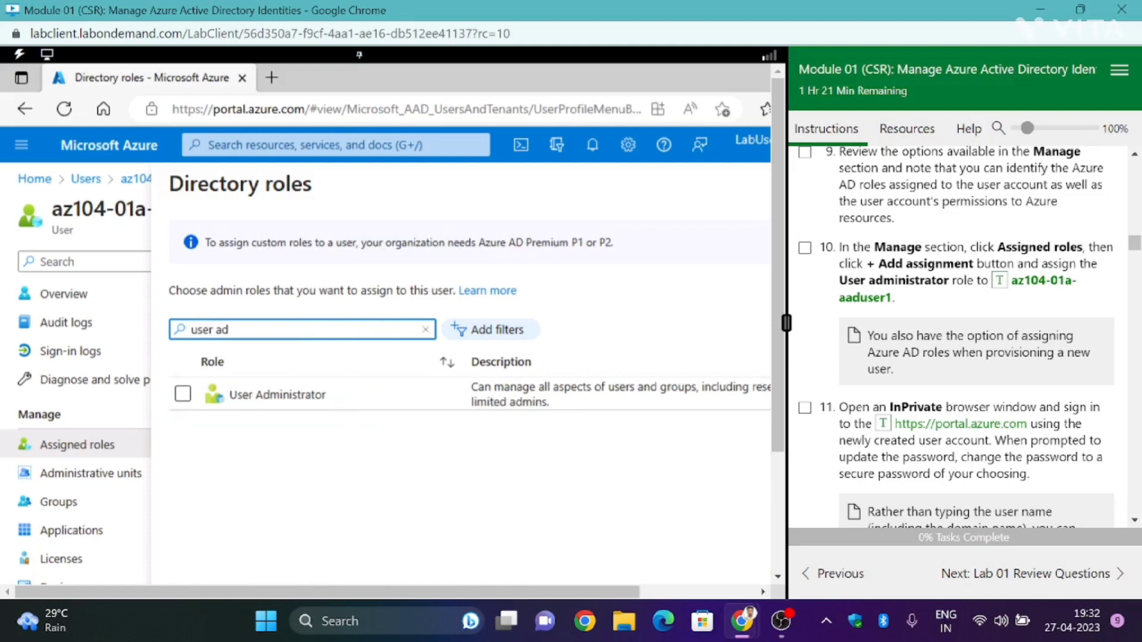
{"action": "left_click", "coordinate": [183, 395]}
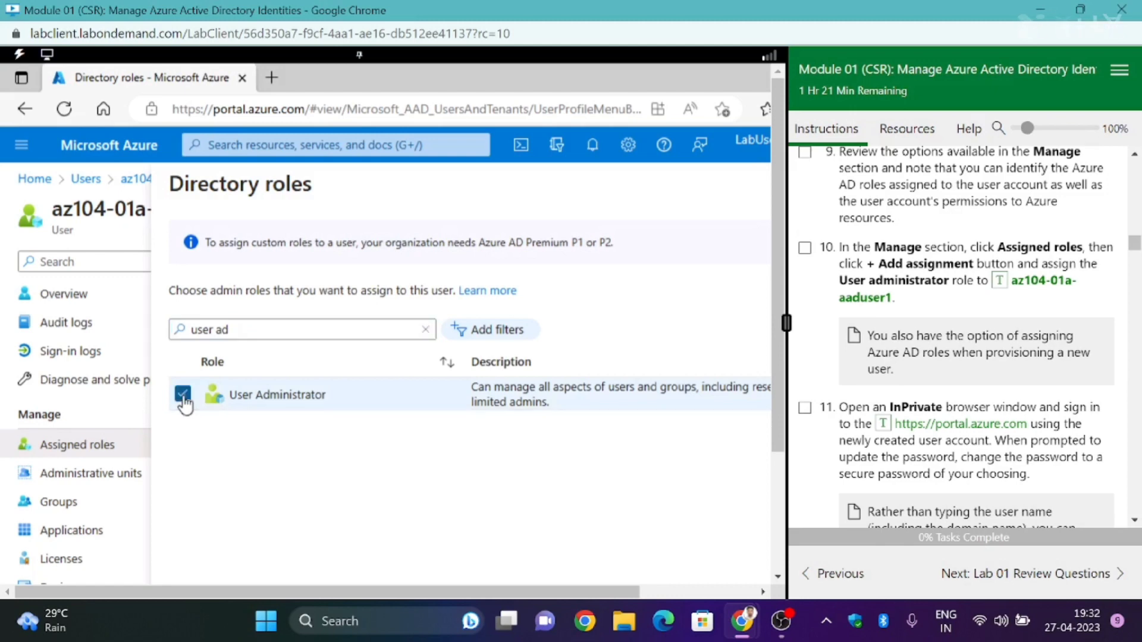
{"action": "scroll", "coordinate": [773, 527], "scroll_direction": "down", "scroll_amount": 3}
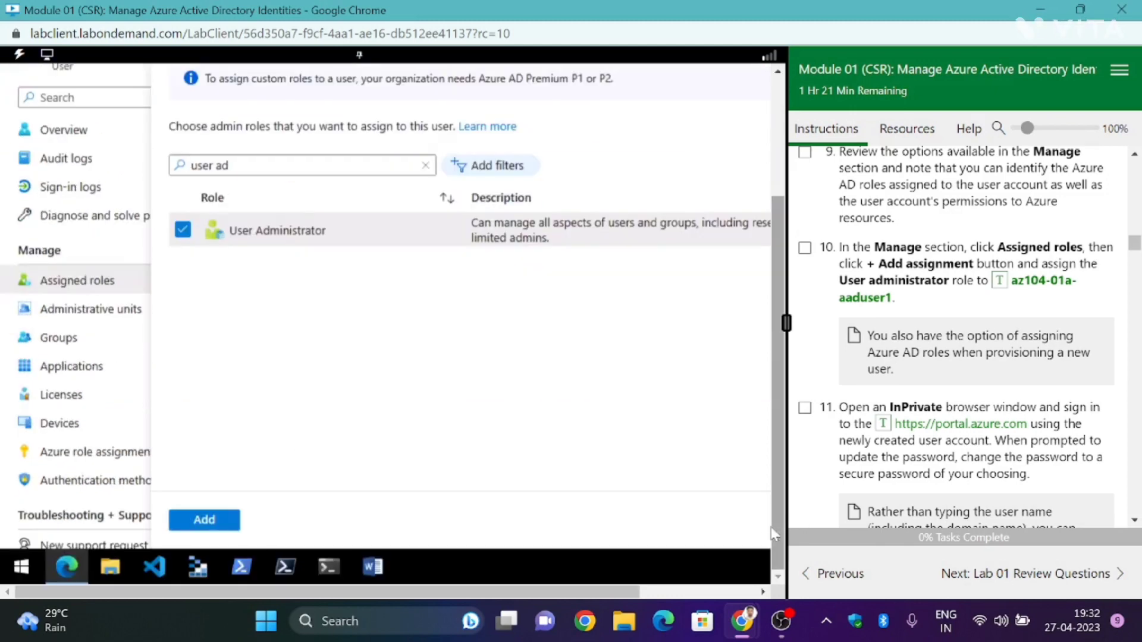
{"action": "left_click", "coordinate": [204, 520]}
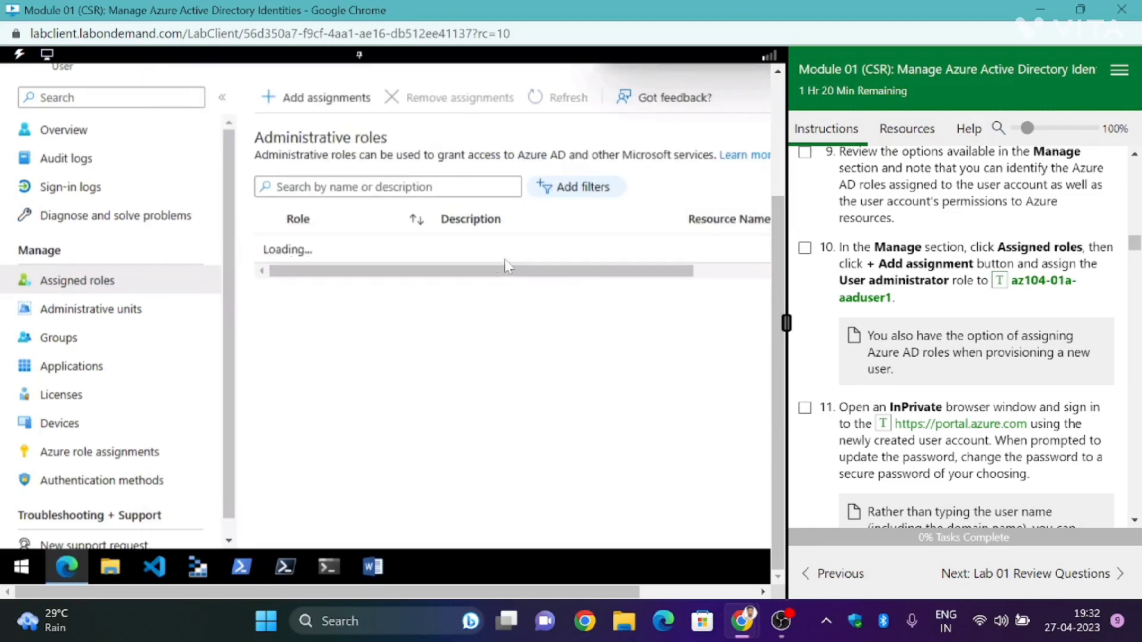
Step: Reload the portal page to check az104-01a-aaduser1's assigned roles
{"action": "left_click", "coordinate": [739, 273]}
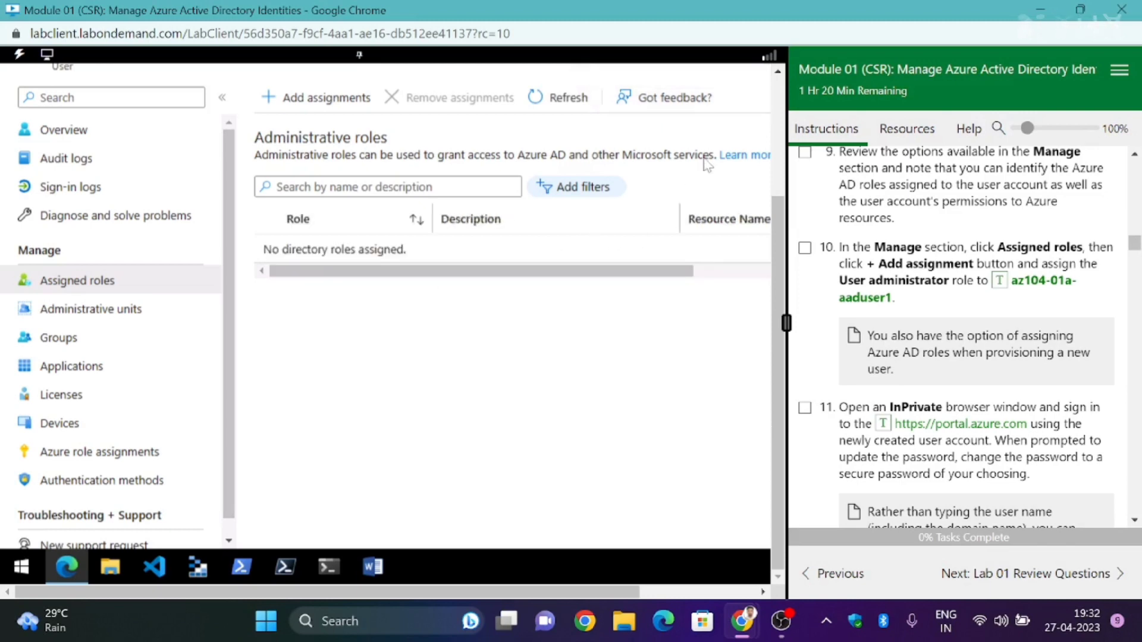
{"action": "scroll", "coordinate": [3, 208], "scroll_direction": "up", "scroll_amount": 3}
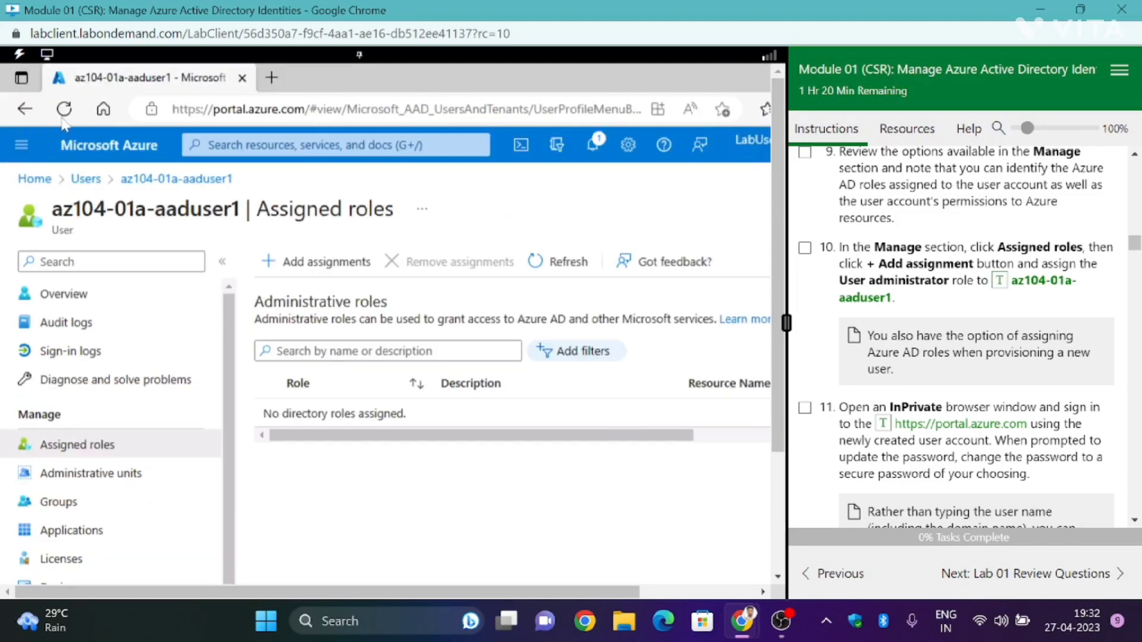
{"action": "left_click", "coordinate": [63, 117]}
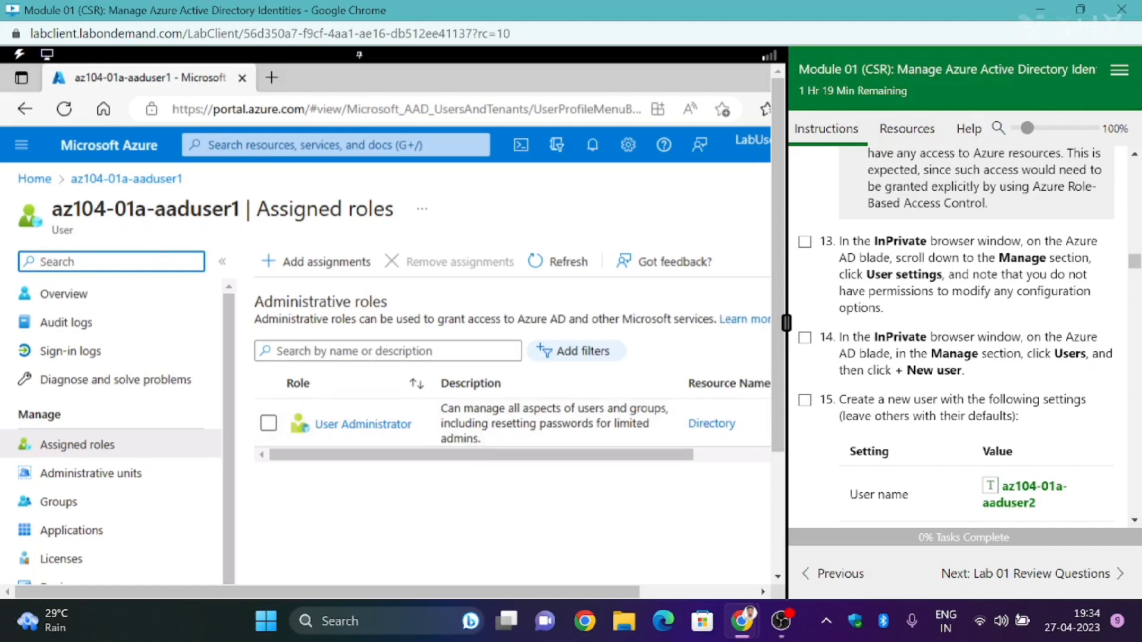
Step: Return to az104-01a-aaduser1's overview and copy the full user principal name to the clipboard
{"action": "left_click", "coordinate": [147, 185]}
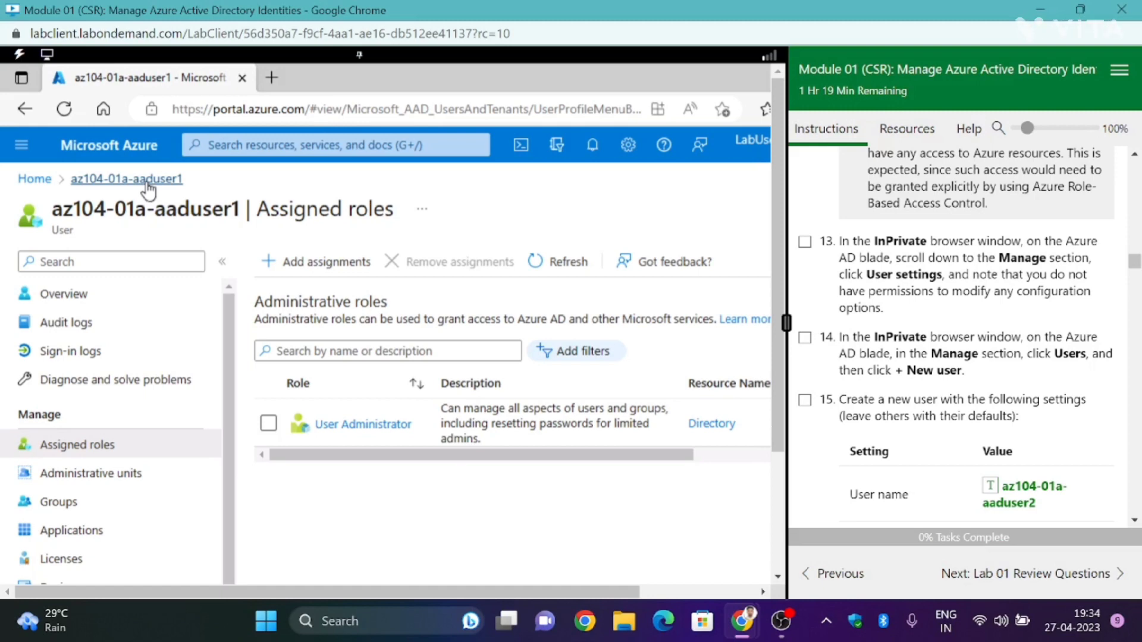
{"action": "left_click", "coordinate": [147, 181]}
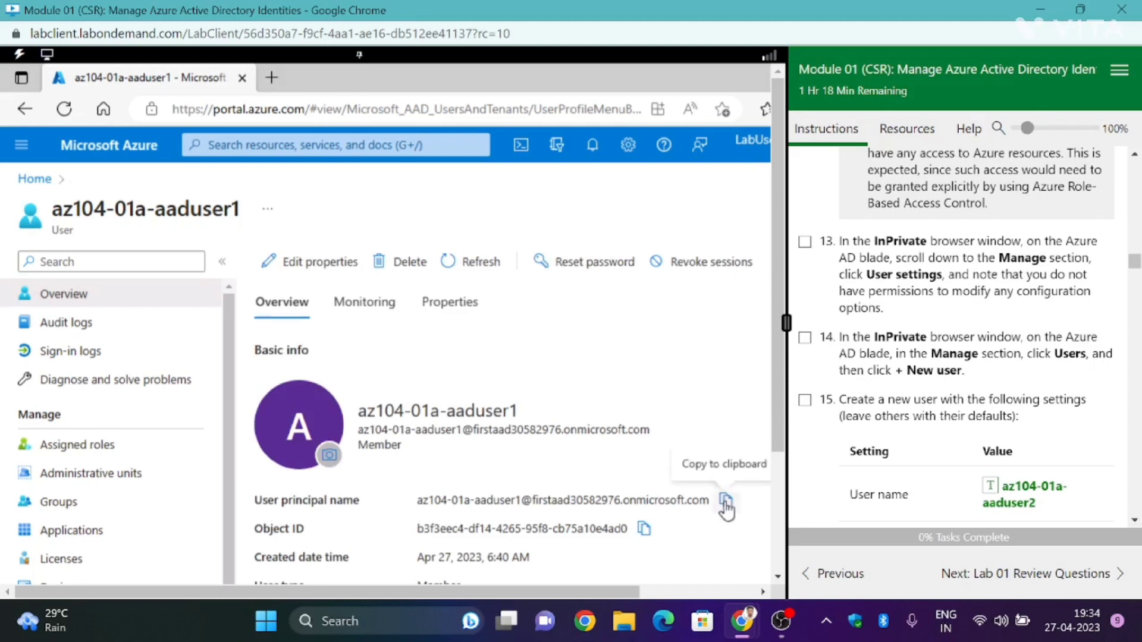
{"action": "left_click", "coordinate": [726, 503]}
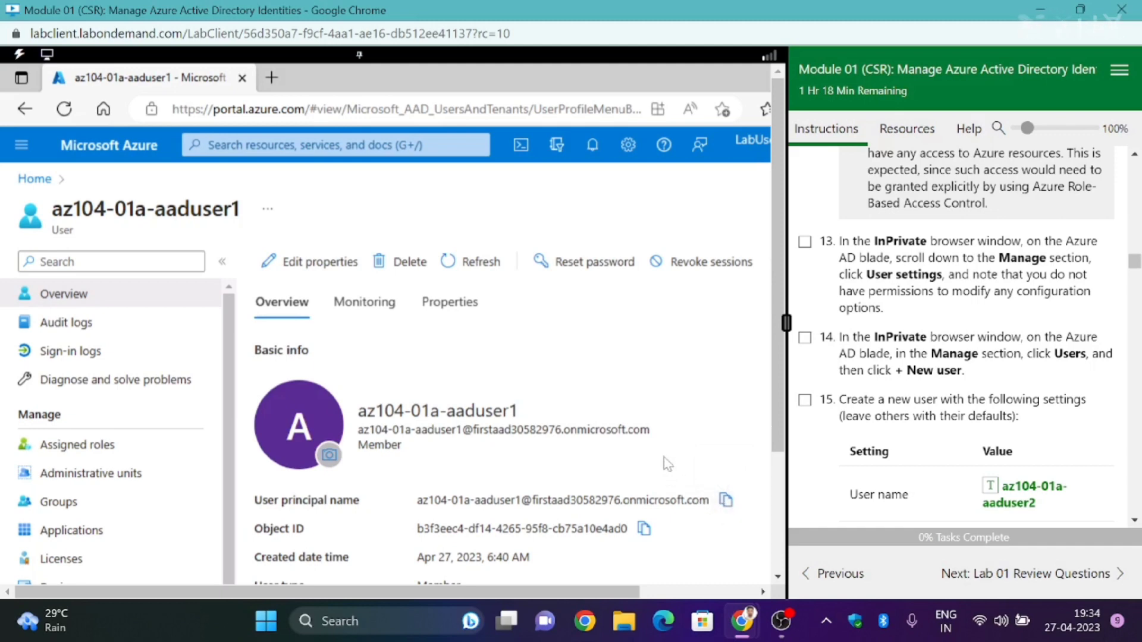
Step: Open an InPrivate browser window at the Azure portal sign-in and submit the copied user principal name as the account
{"action": "left_click", "coordinate": [678, 593]}
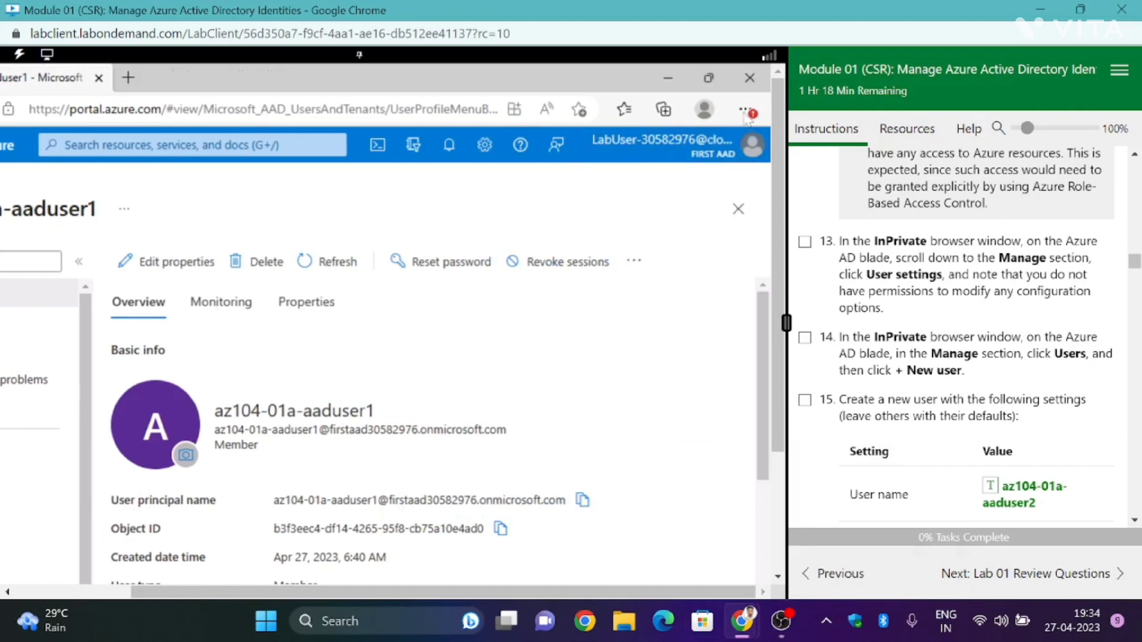
{"action": "left_click", "coordinate": [744, 112]}
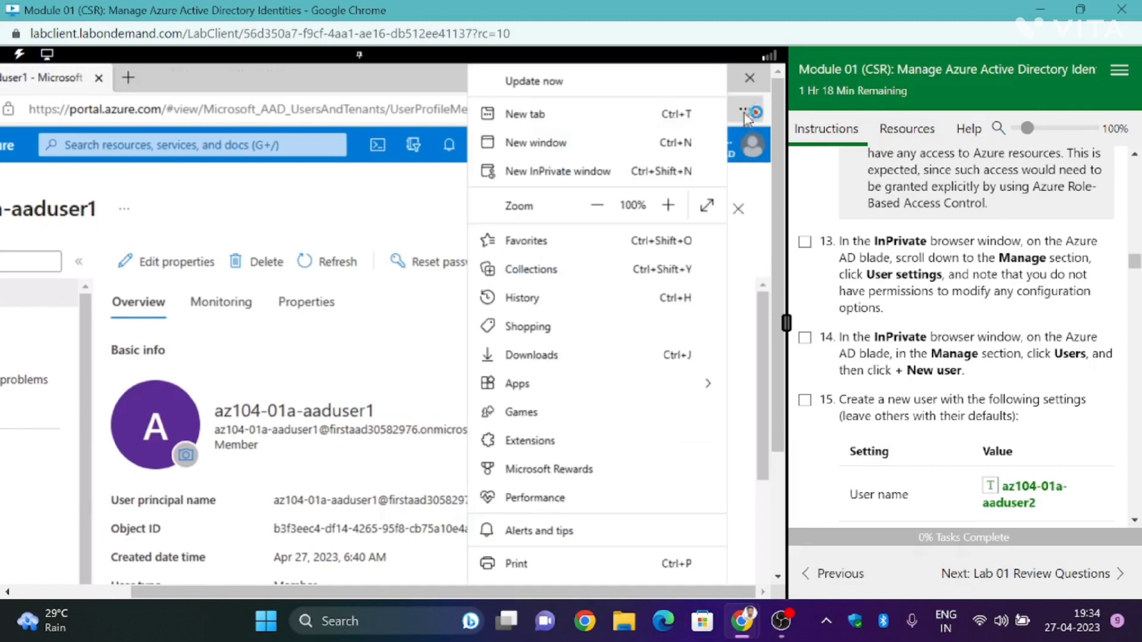
{"action": "left_click", "coordinate": [539, 172]}
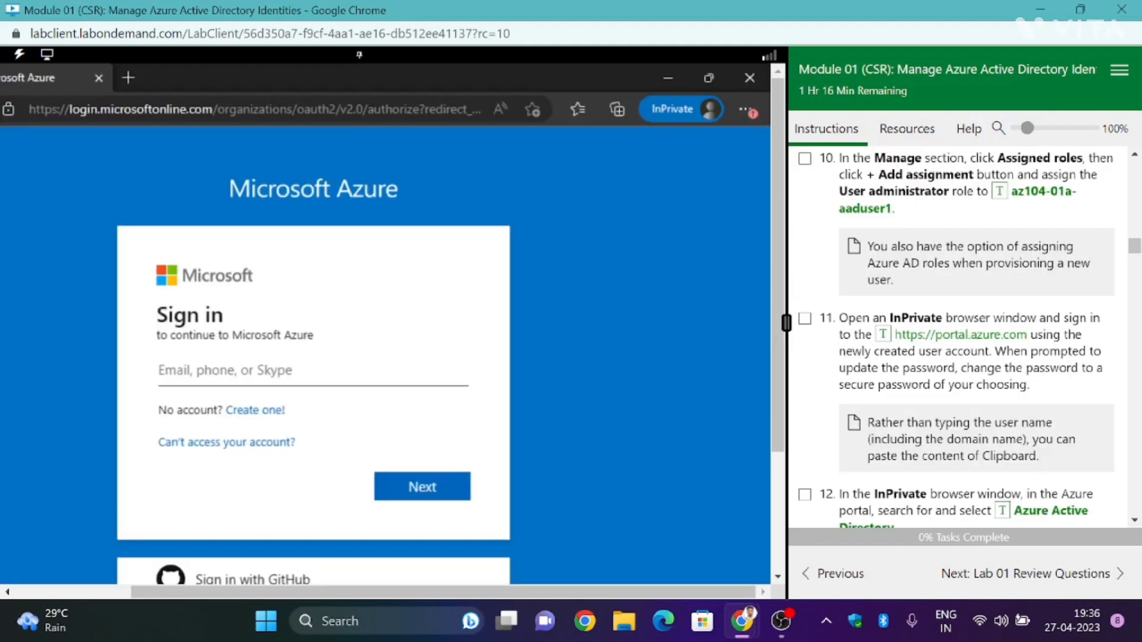
{"action": "key", "text": "ctrl+v"}
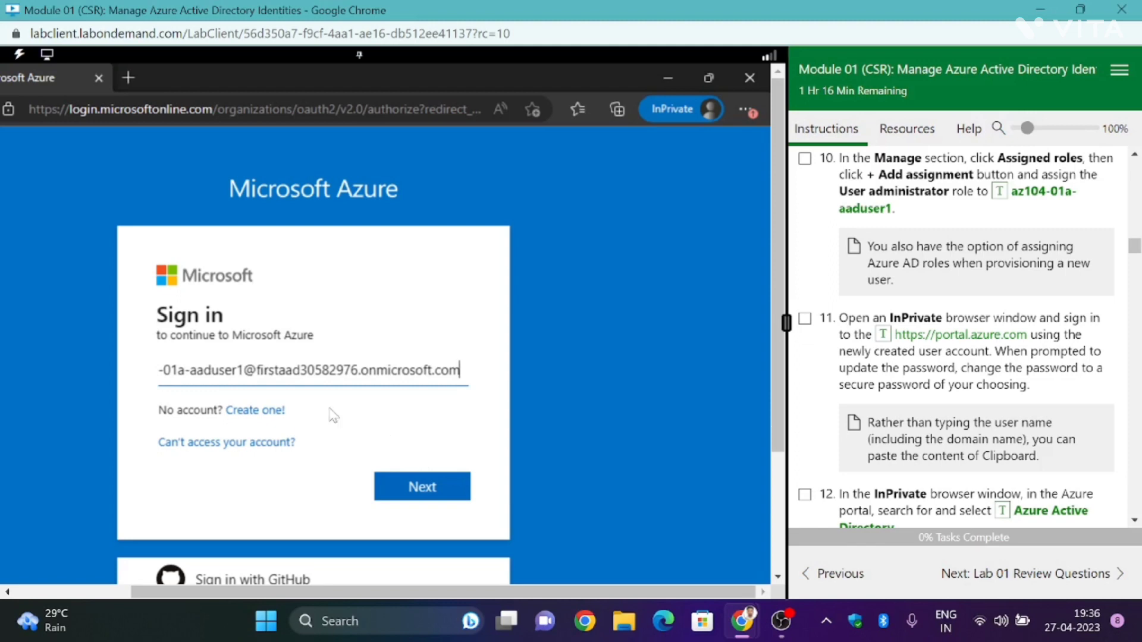
{"action": "left_click", "coordinate": [439, 489]}
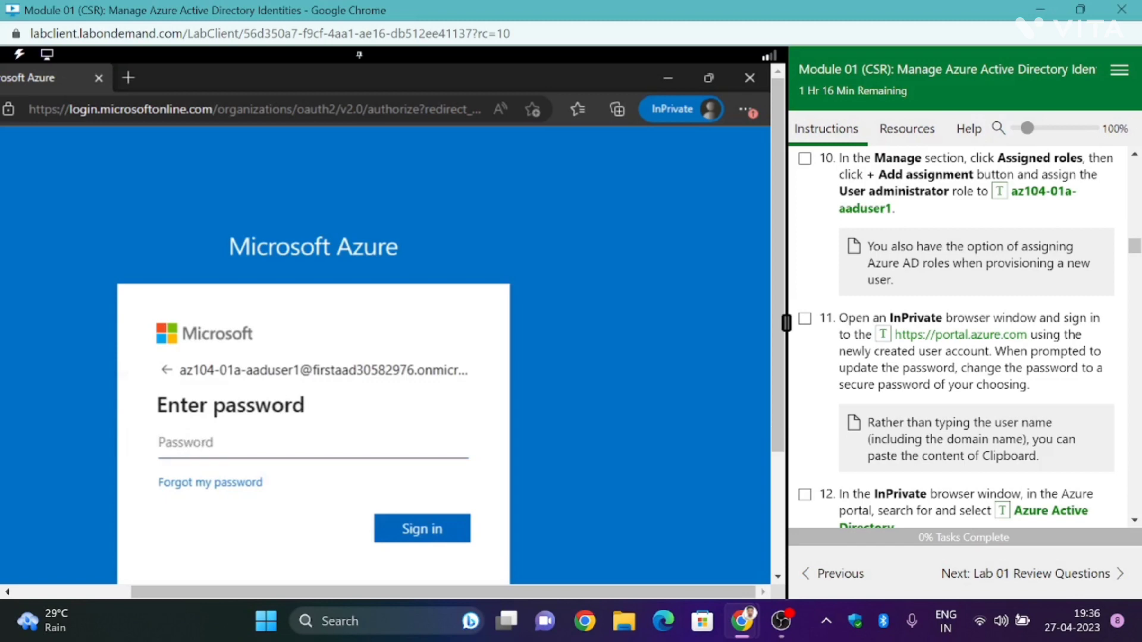
Step: Reset az104-01a-aaduser1's password from the administrator's portal window and copy the generated temporary password to the clipboard
{"action": "left_click", "coordinate": [664, 77]}
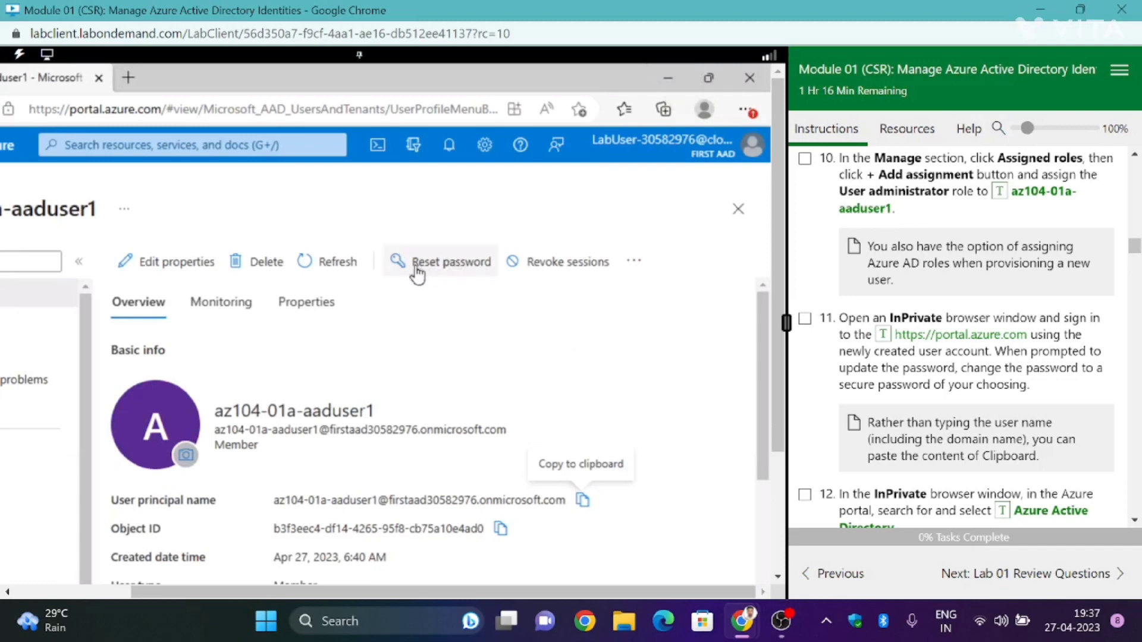
{"action": "left_click", "coordinate": [453, 266]}
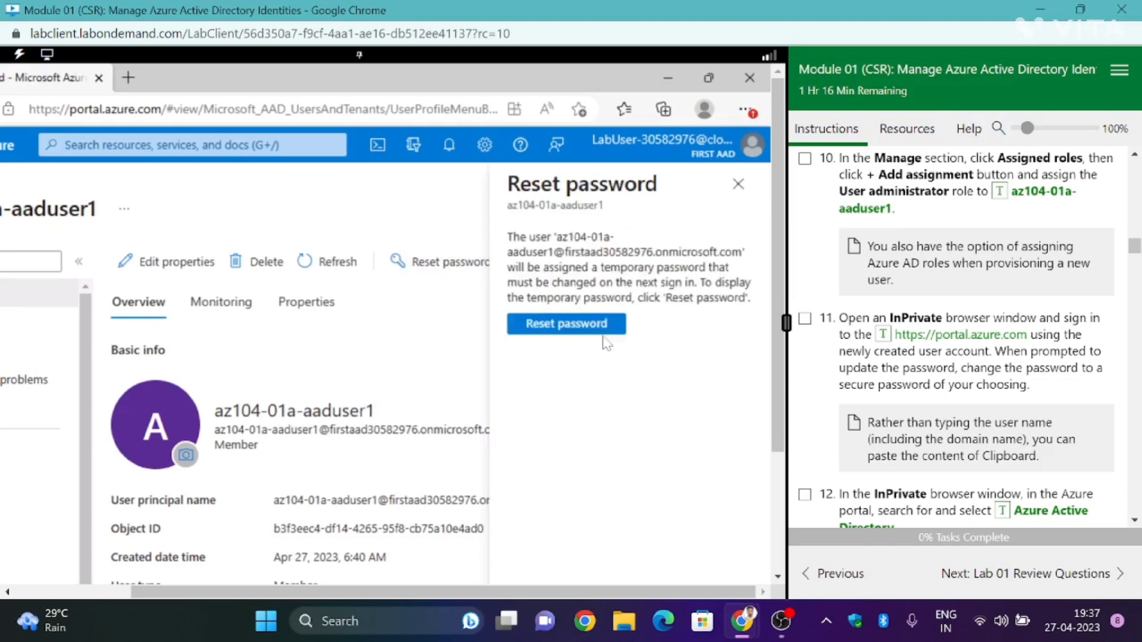
{"action": "left_click", "coordinate": [558, 327]}
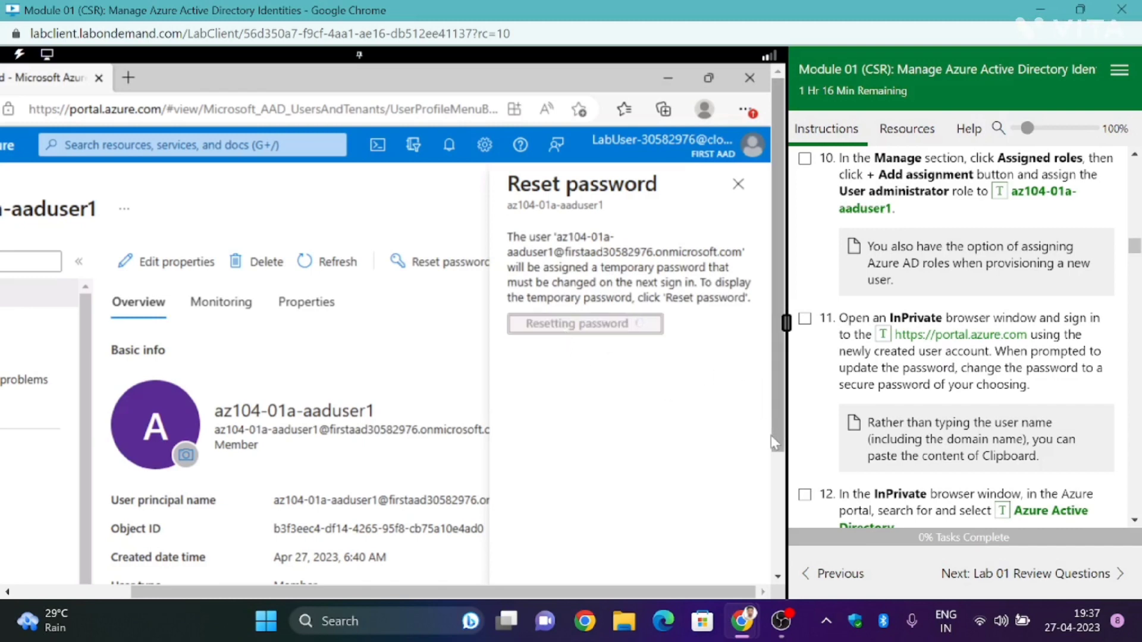
{"action": "scroll", "coordinate": [771, 434], "scroll_direction": "down", "scroll_amount": 1}
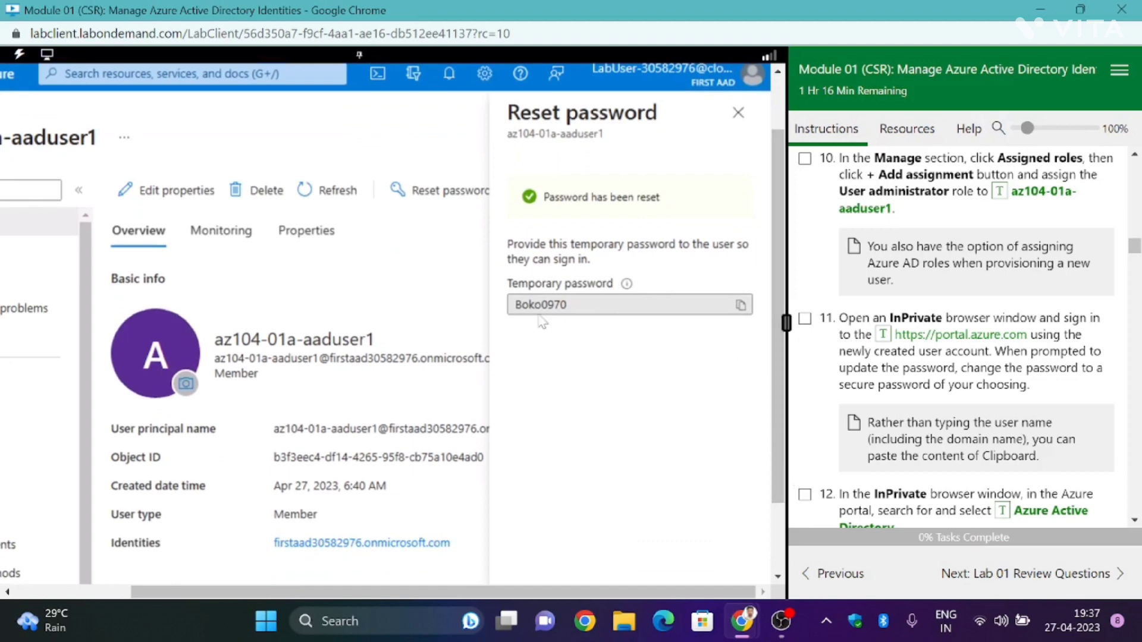
{"action": "left_click", "coordinate": [742, 306]}
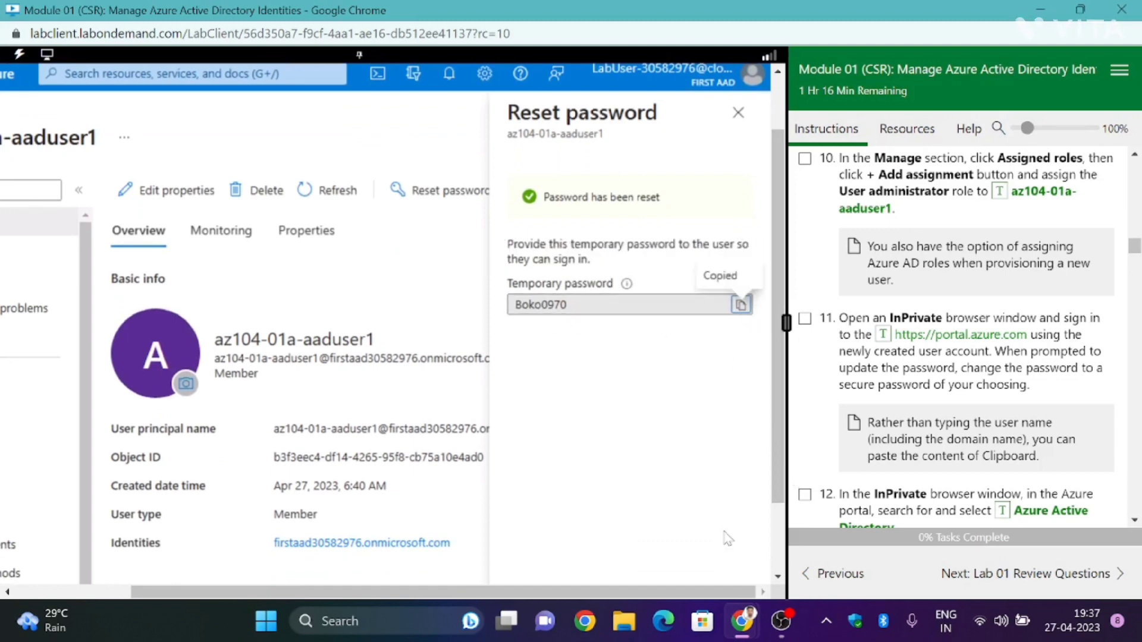
Step: Return to the InPrivate sign-in window and sign in as az104-01a-aaduser1 with the copied temporary password
{"action": "scroll", "coordinate": [774, 458], "scroll_direction": "down", "scroll_amount": 1}
{"action": "scroll", "coordinate": [775, 458], "scroll_direction": "down", "scroll_amount": 1}
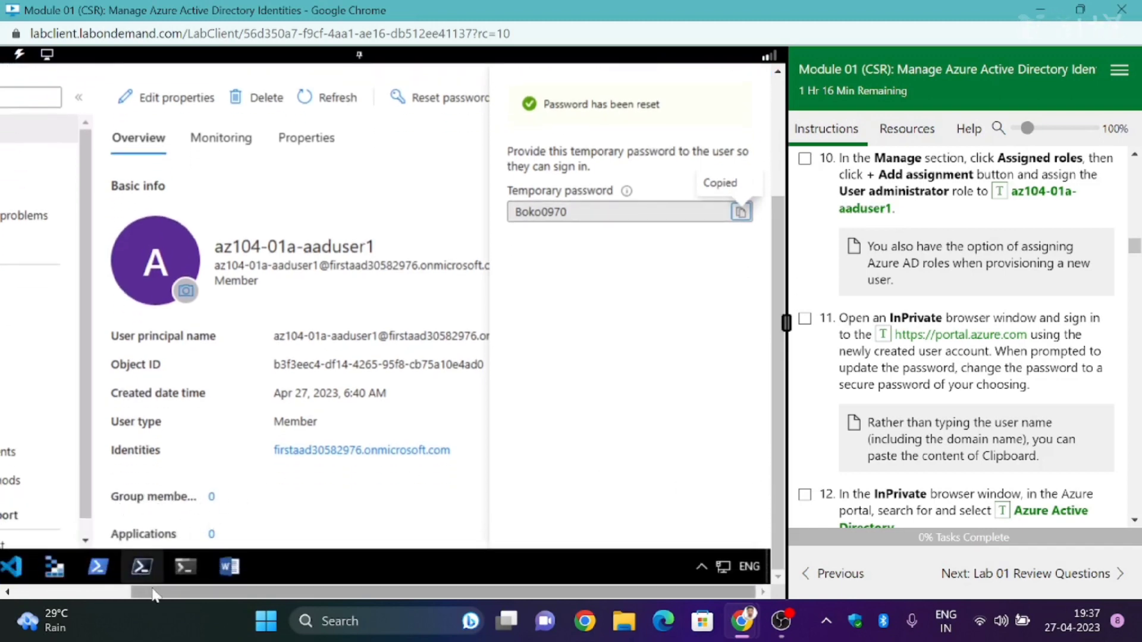
{"action": "left_click_drag", "start_coordinate": [151, 593], "coordinate": [45, 572]}
{"action": "mouse_move", "coordinate": [65, 564]}
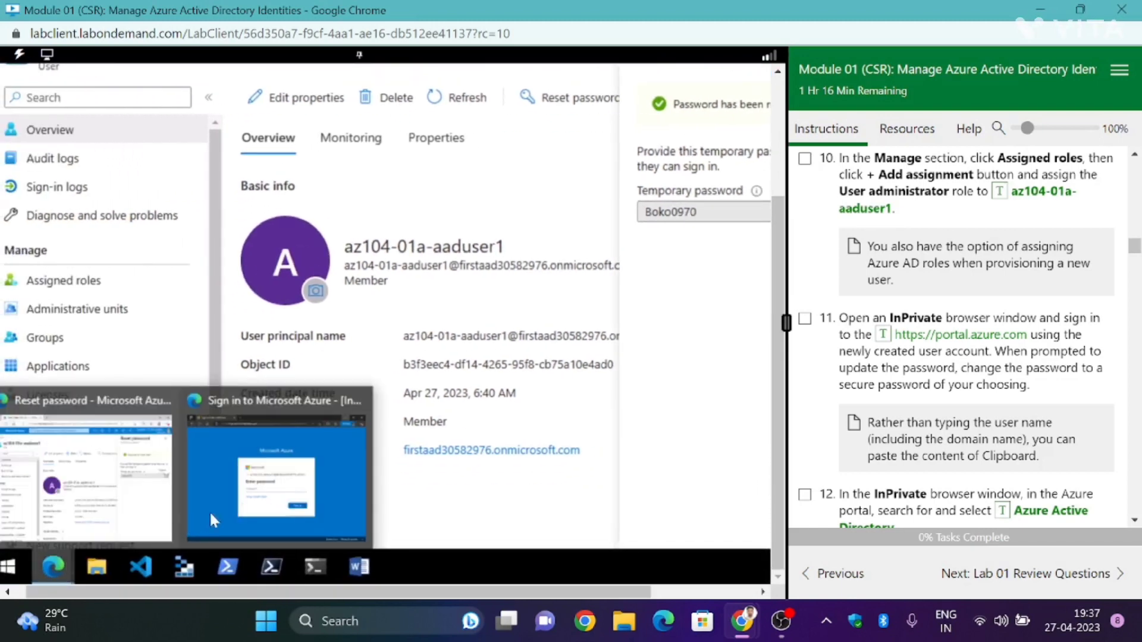
{"action": "left_click", "coordinate": [300, 395]}
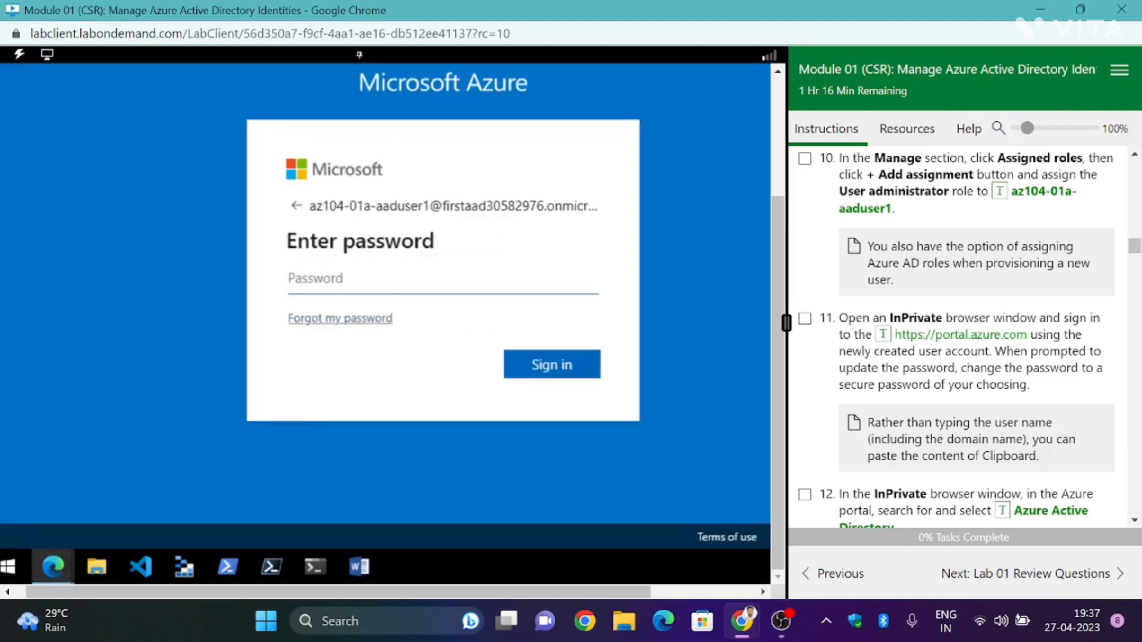
{"action": "left_click", "coordinate": [327, 274]}
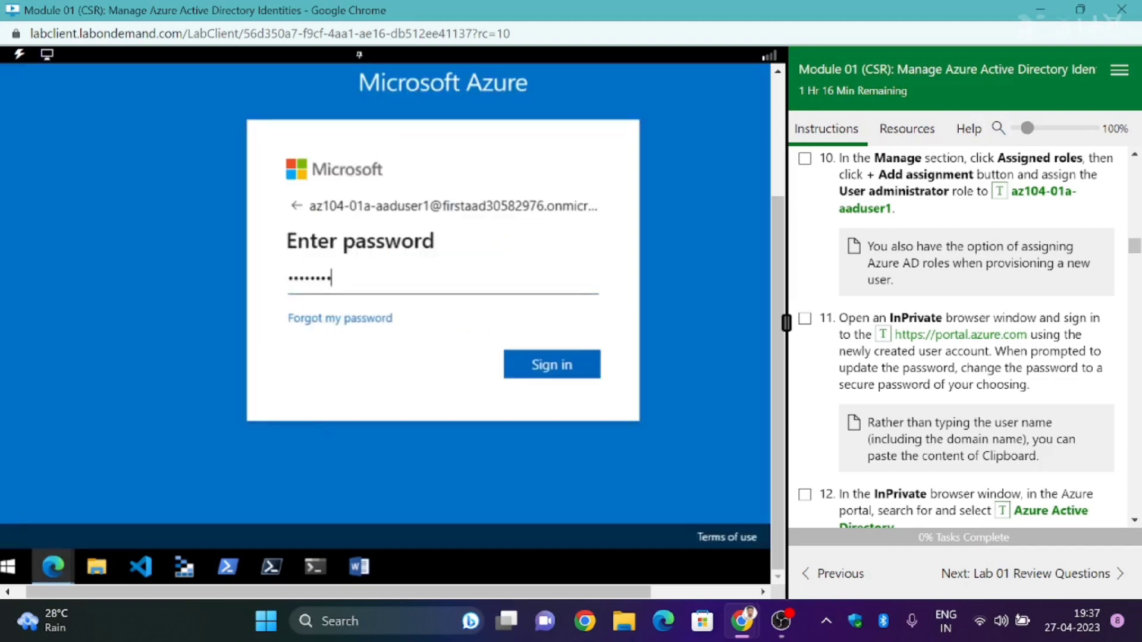
{"action": "left_click", "coordinate": [551, 364]}
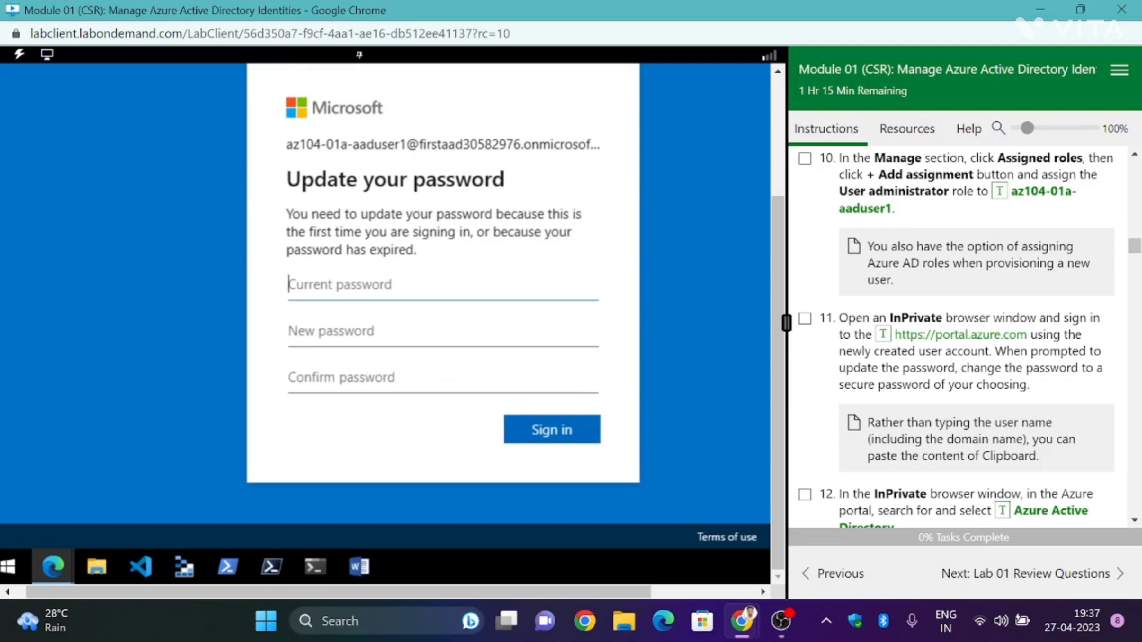
Step: Update the password using the temporary password and a confirmed new one, accept staying signed in, and skip the Azure welcome tour
{"action": "key", "text": "ctrl+v"}
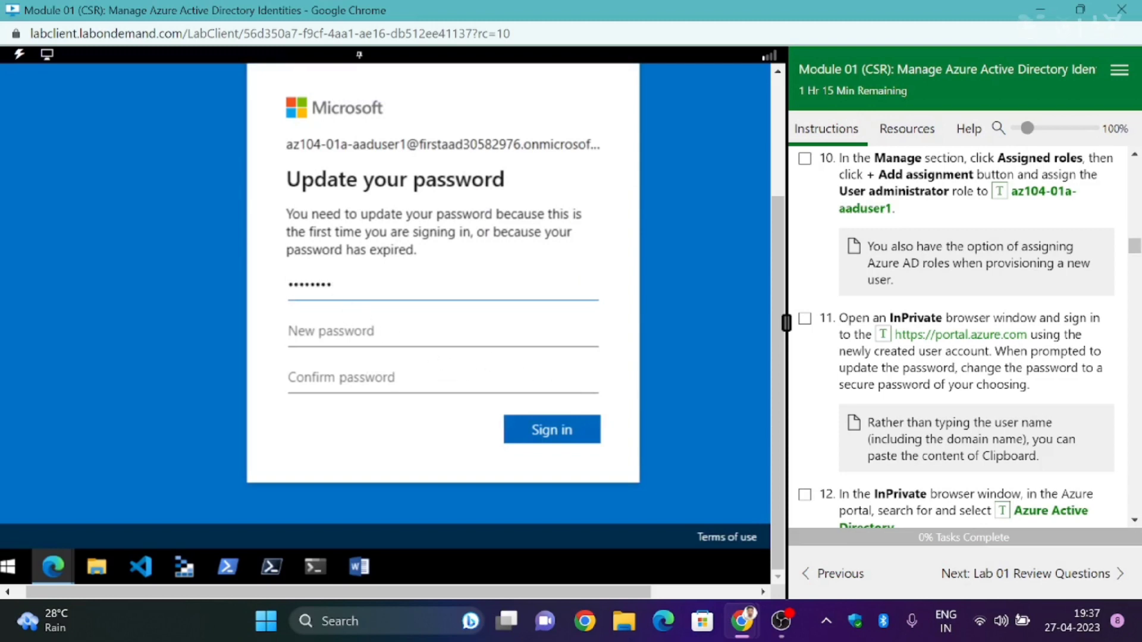
{"action": "left_click", "coordinate": [443, 332]}
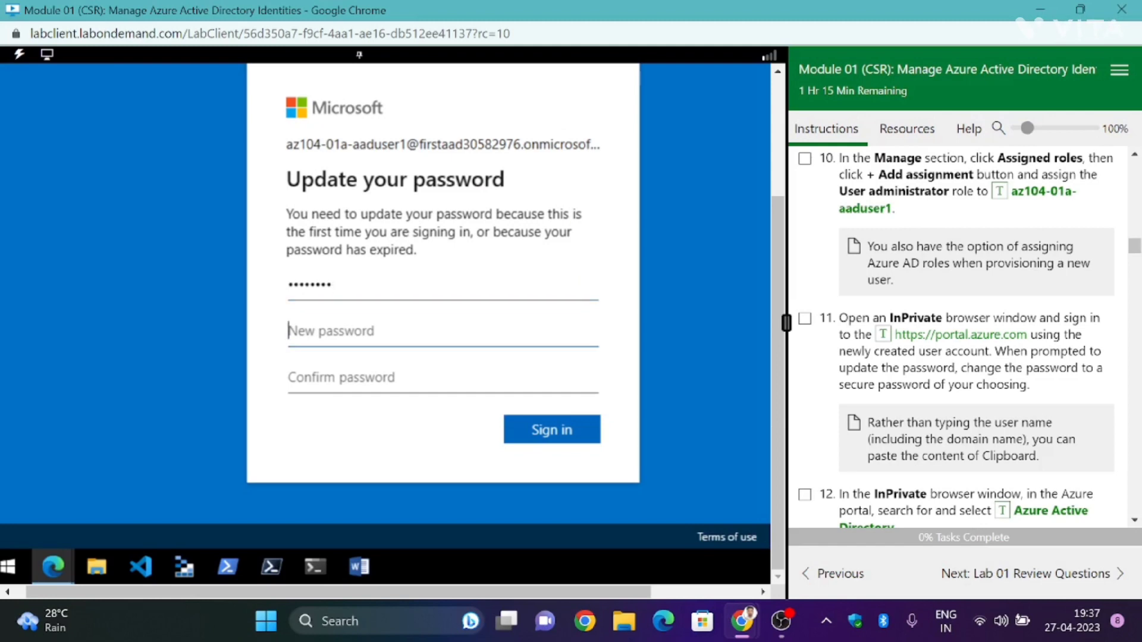
{"action": "type", "text": "•••"}
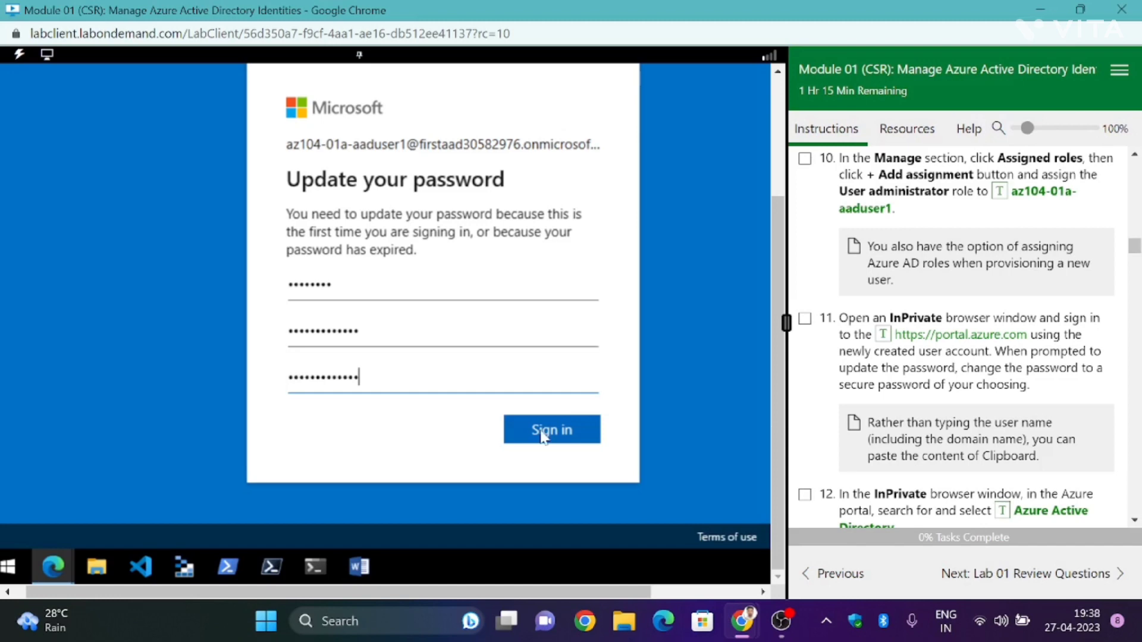
{"action": "left_click", "coordinate": [540, 432]}
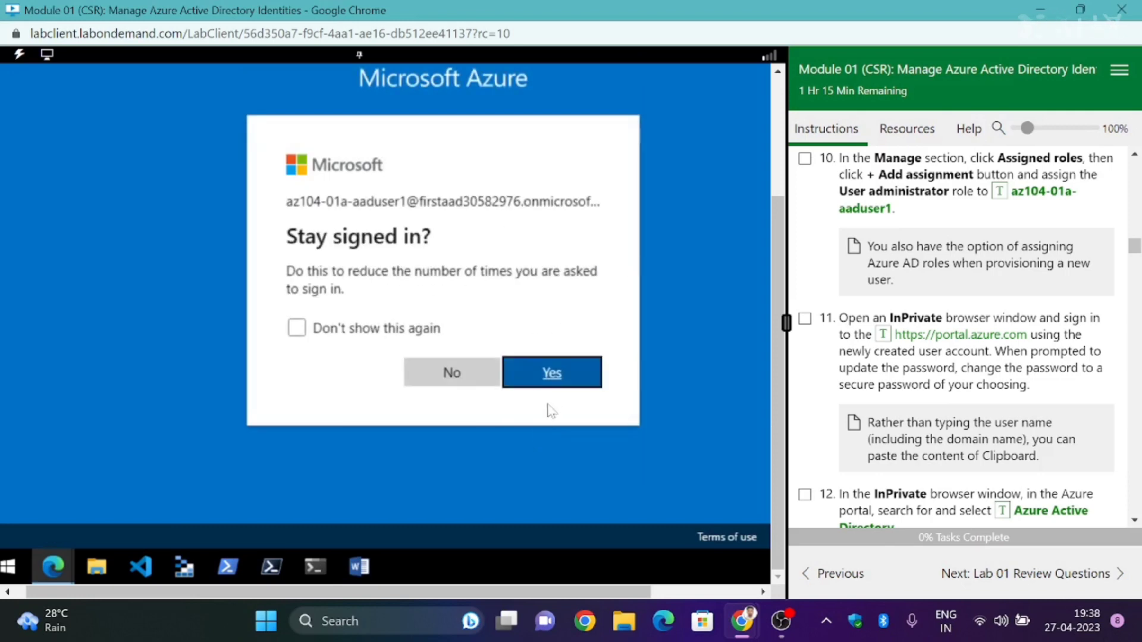
{"action": "left_click", "coordinate": [552, 372]}
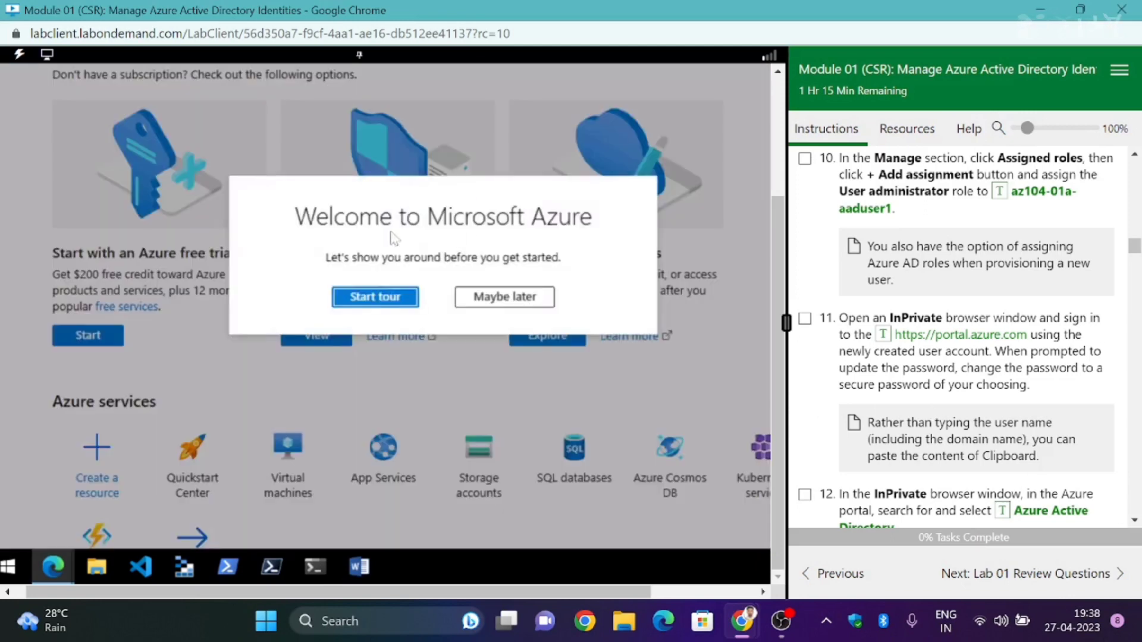
{"action": "left_click", "coordinate": [525, 301]}
Step: Search the Azure portal for Azure Active Directory and open the service
{"action": "left_click", "coordinate": [295, 146]}
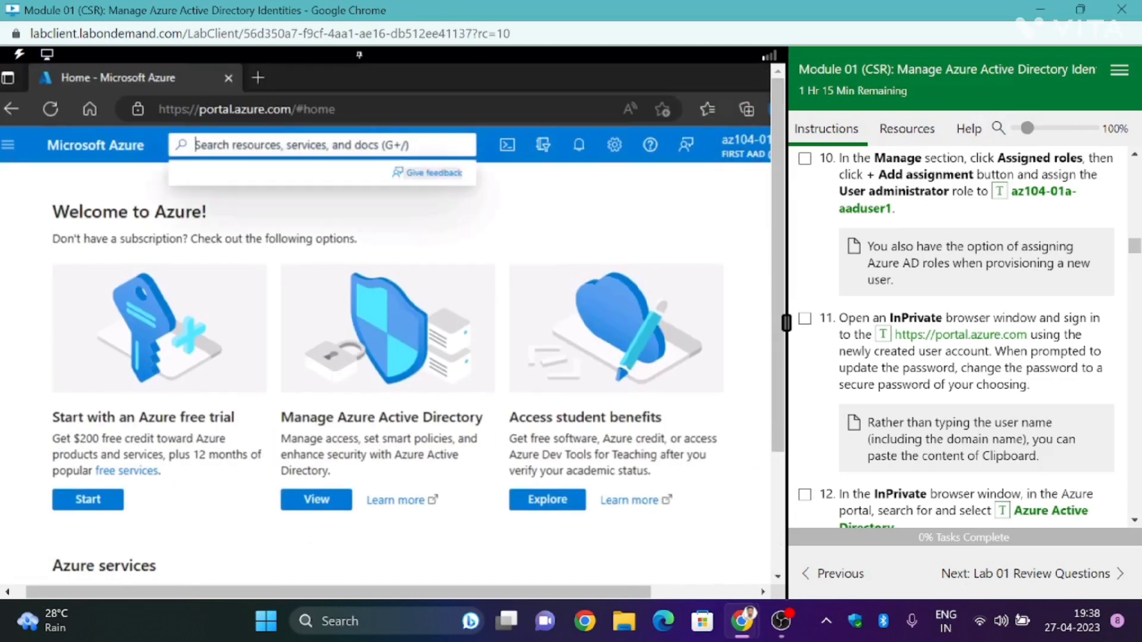
{"action": "type", "text": "a"}
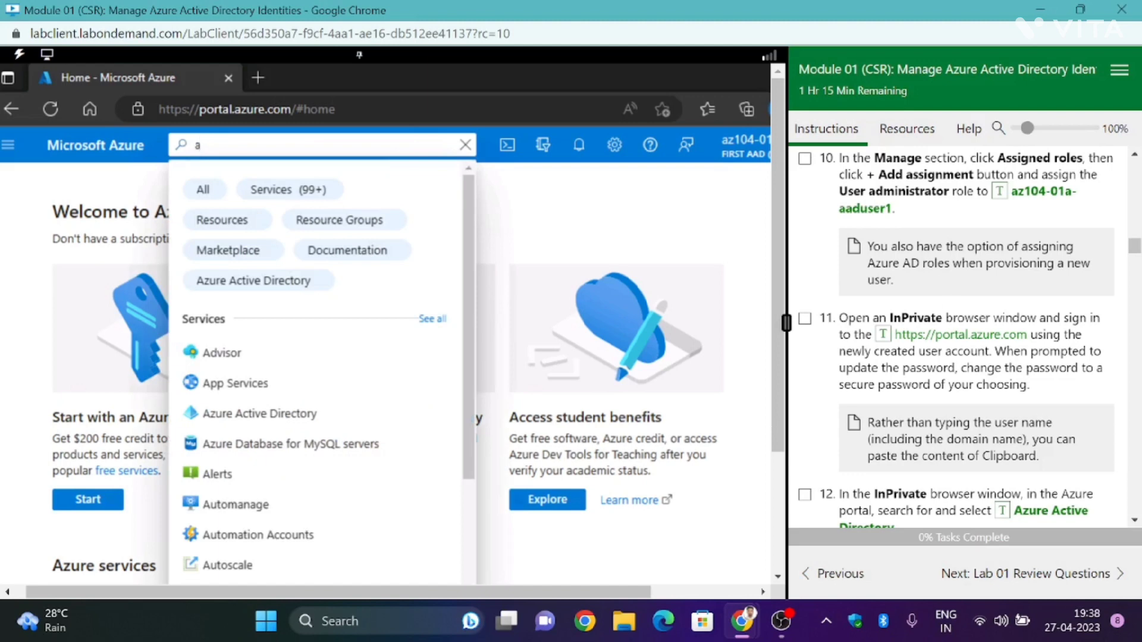
{"action": "scroll", "coordinate": [957, 339], "scroll_direction": "down", "scroll_amount": 2}
{"action": "left_click", "coordinate": [1040, 428]}
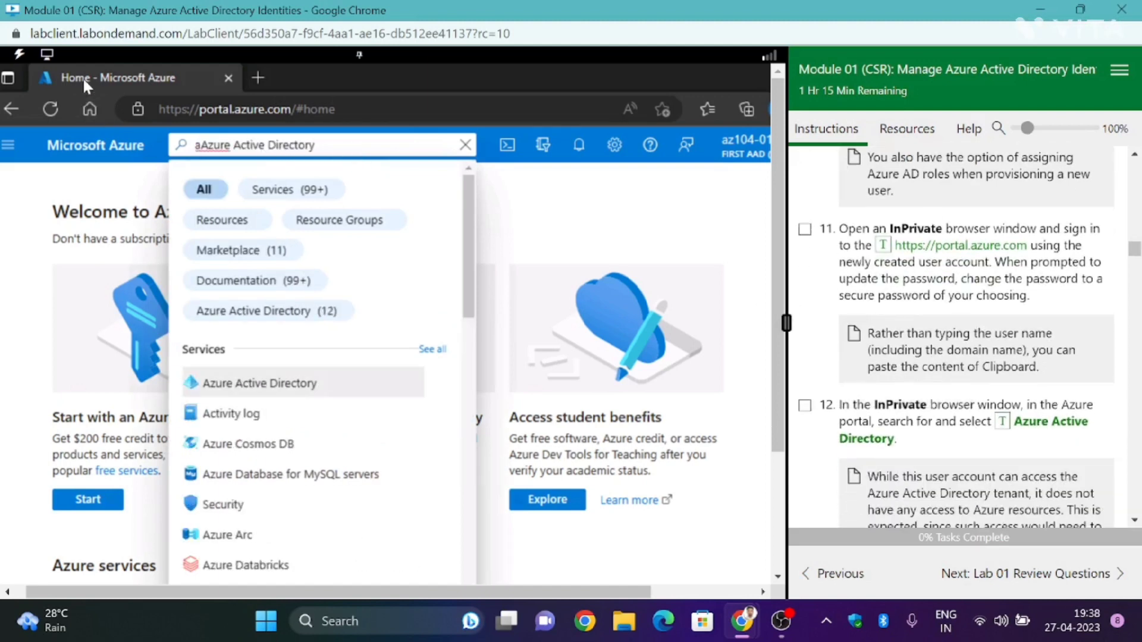
{"action": "left_click", "coordinate": [271, 393]}
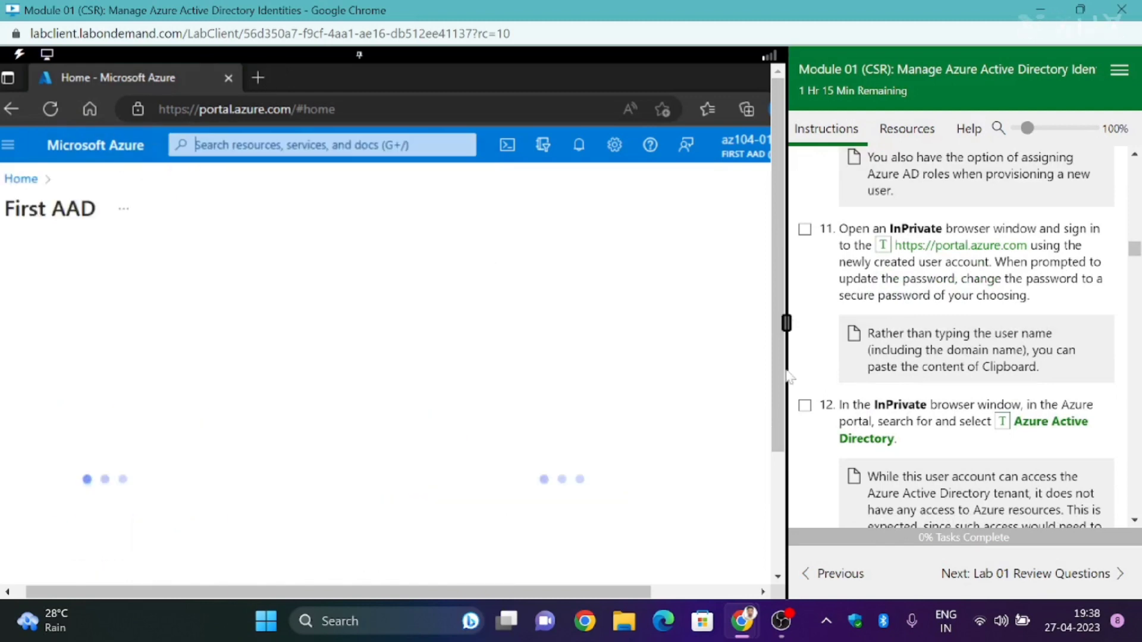
Step: Open User settings under First AAD's Manage section and examine whether its configuration options can be modified
{"action": "scroll", "coordinate": [878, 407], "scroll_direction": "down", "scroll_amount": 5}
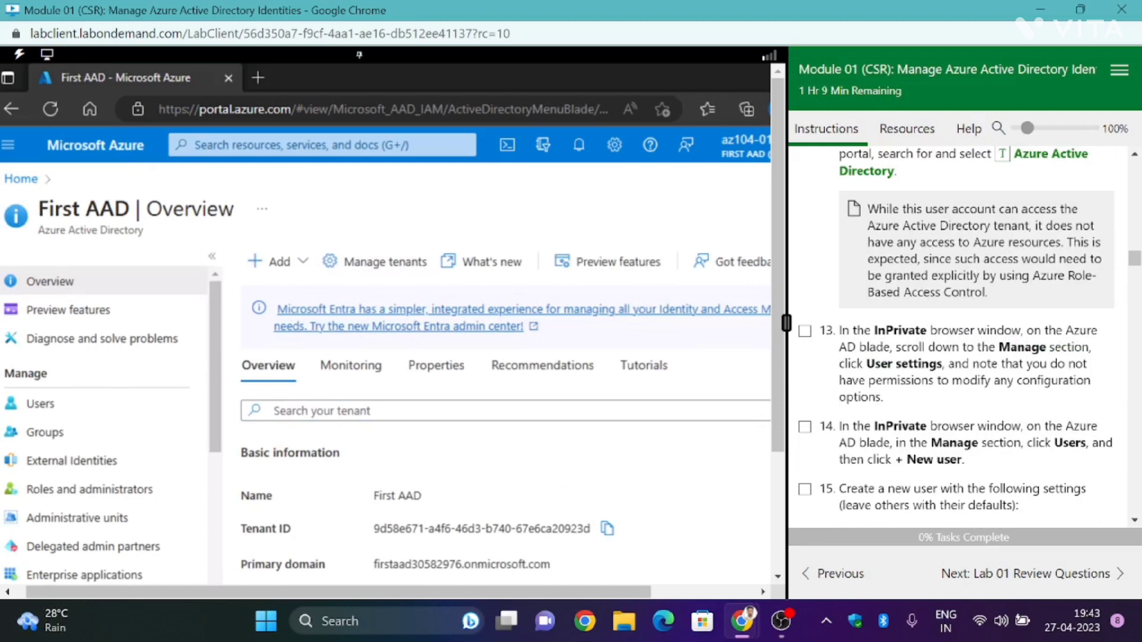
{"action": "left_click_drag", "start_coordinate": [209, 336], "coordinate": [213, 429]}
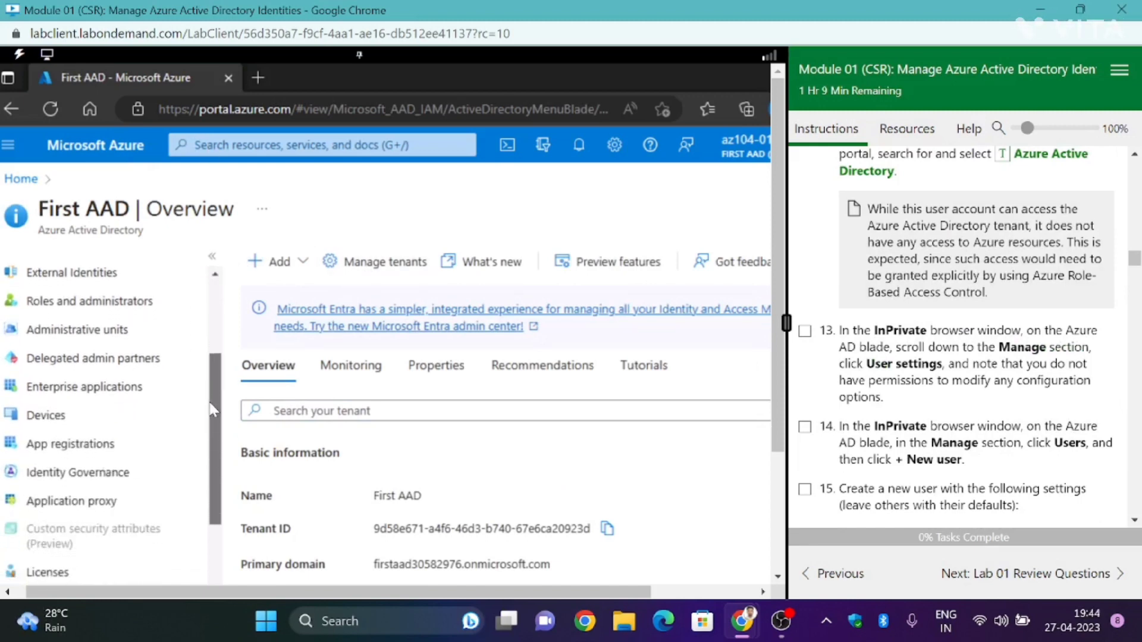
{"action": "left_click", "coordinate": [213, 299]}
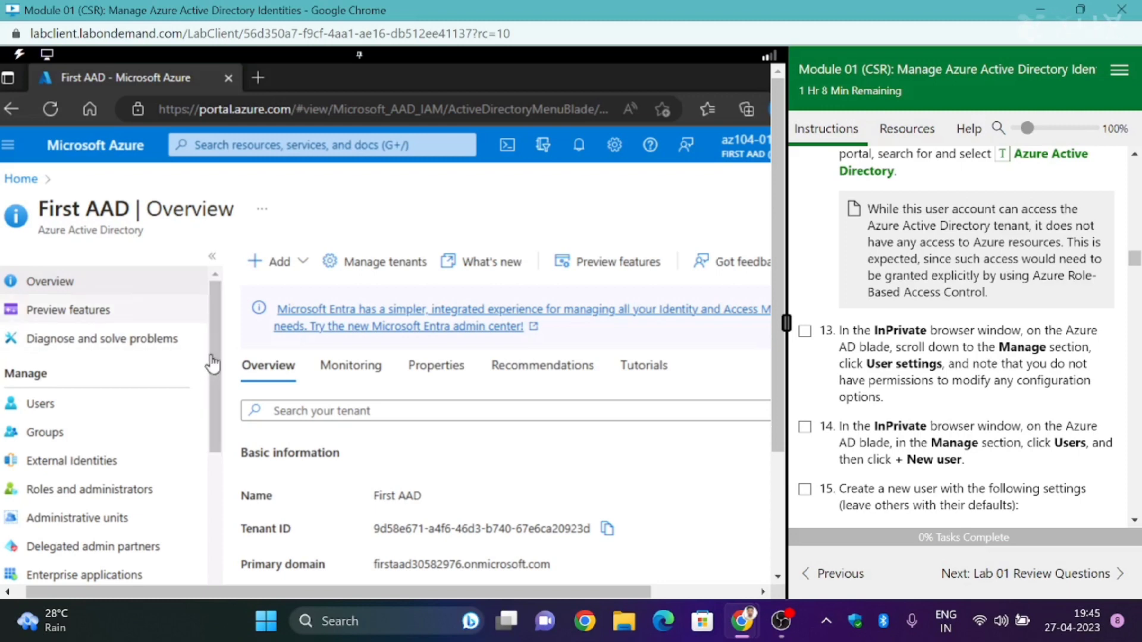
{"action": "scroll", "coordinate": [209, 373], "scroll_direction": "down", "scroll_amount": 3}
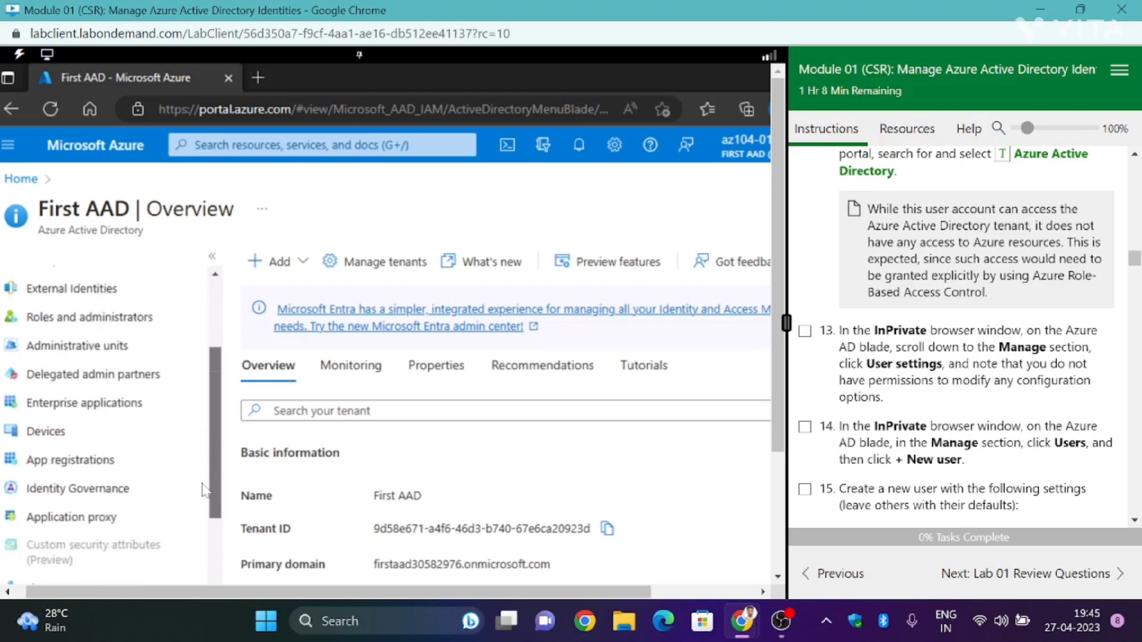
{"action": "scroll", "coordinate": [205, 489], "scroll_direction": "down", "scroll_amount": 2}
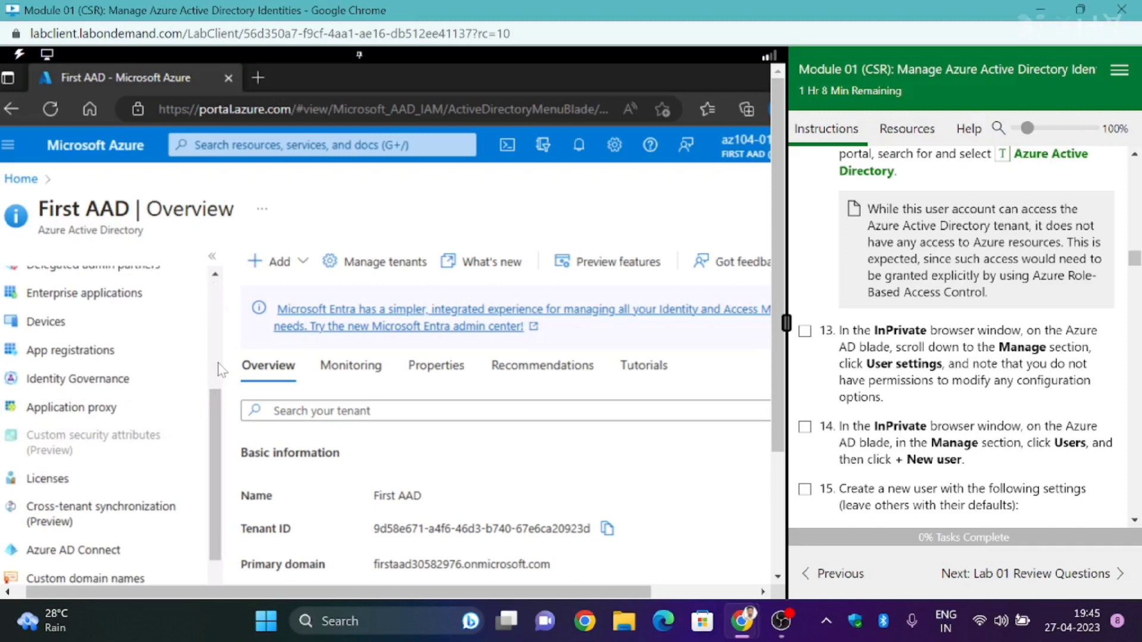
{"action": "scroll", "coordinate": [217, 371], "scroll_direction": "up", "scroll_amount": 5}
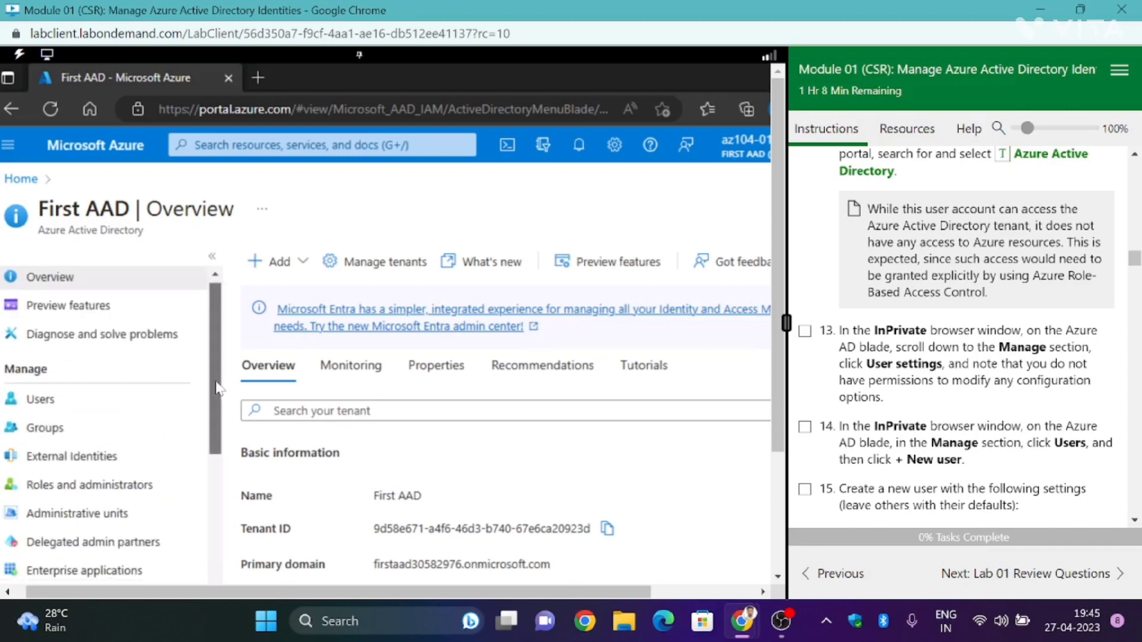
{"action": "scroll", "coordinate": [220, 411], "scroll_direction": "down", "scroll_amount": 1}
{"action": "scroll", "coordinate": [218, 440], "scroll_direction": "down", "scroll_amount": 3}
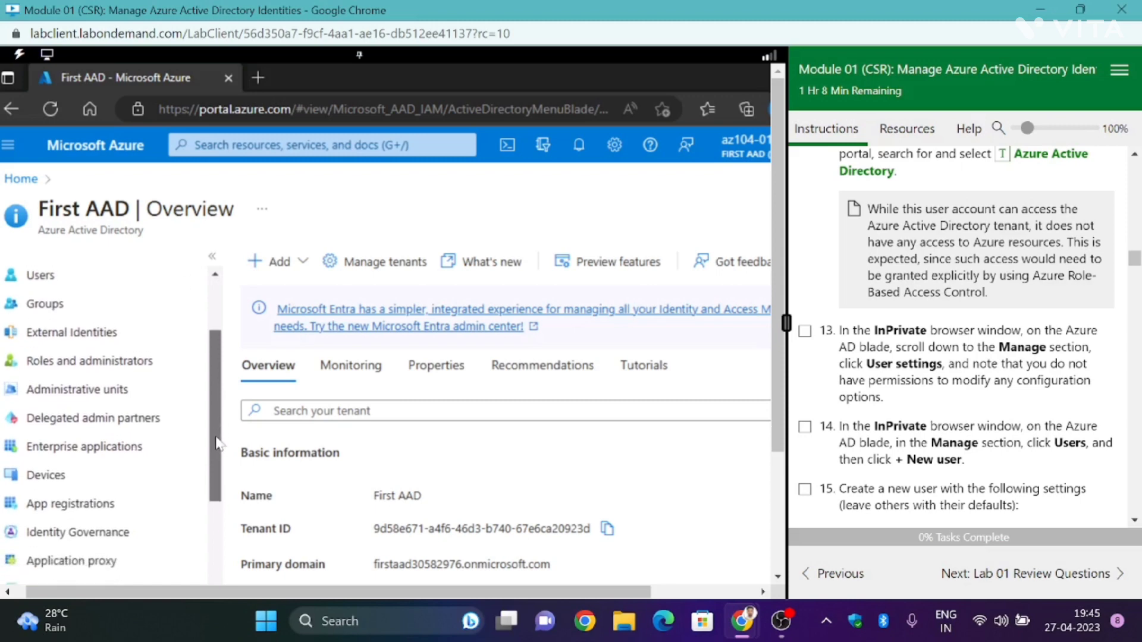
{"action": "left_click_drag", "start_coordinate": [218, 470], "coordinate": [213, 496]}
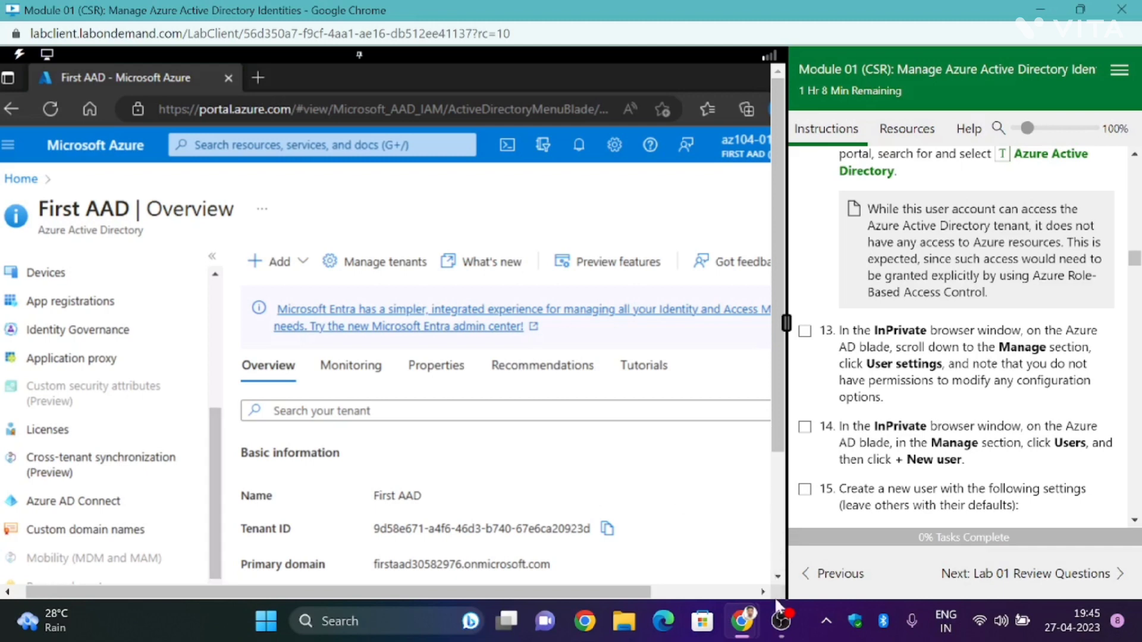
{"action": "scroll", "coordinate": [83, 333], "scroll_direction": "down", "scroll_amount": 5}
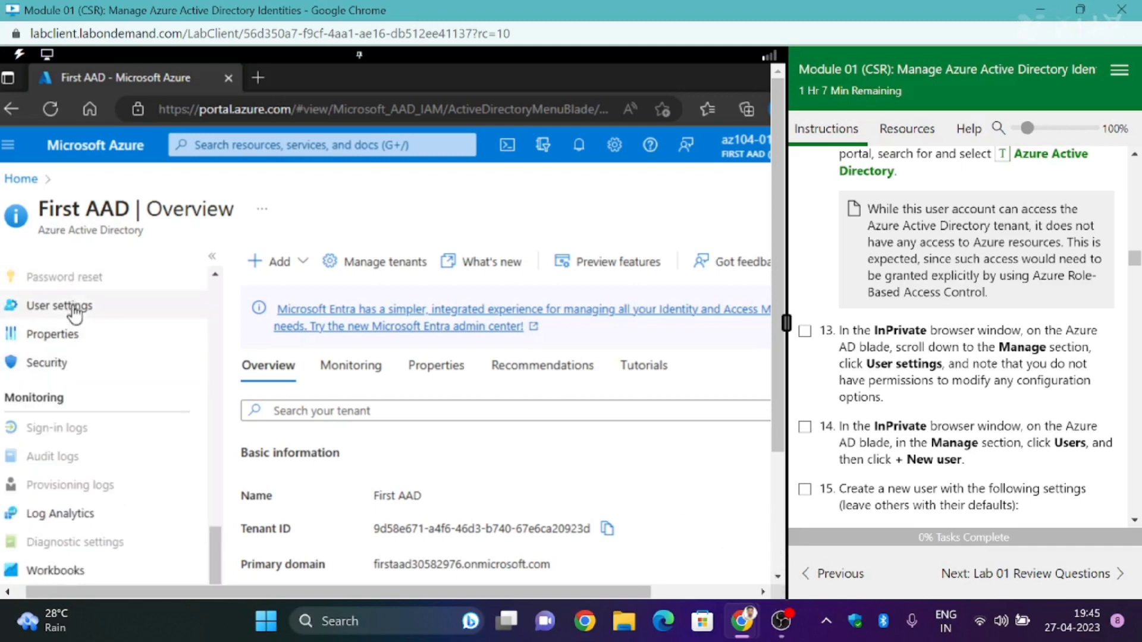
{"action": "left_click", "coordinate": [74, 313]}
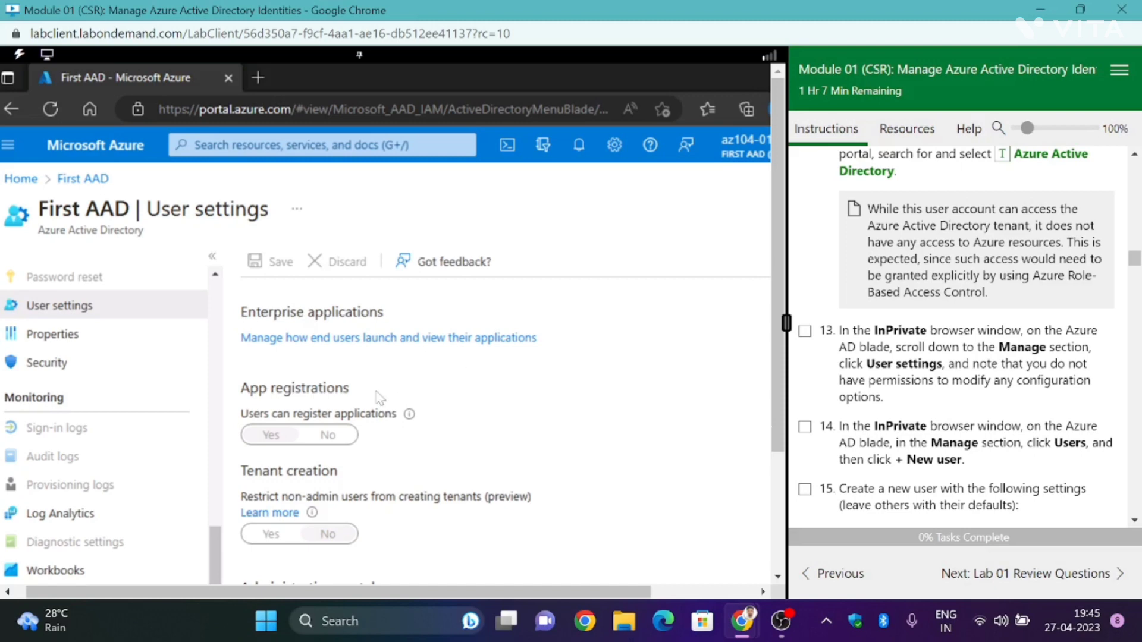
{"action": "scroll", "coordinate": [423, 400], "scroll_direction": "down", "scroll_amount": 4}
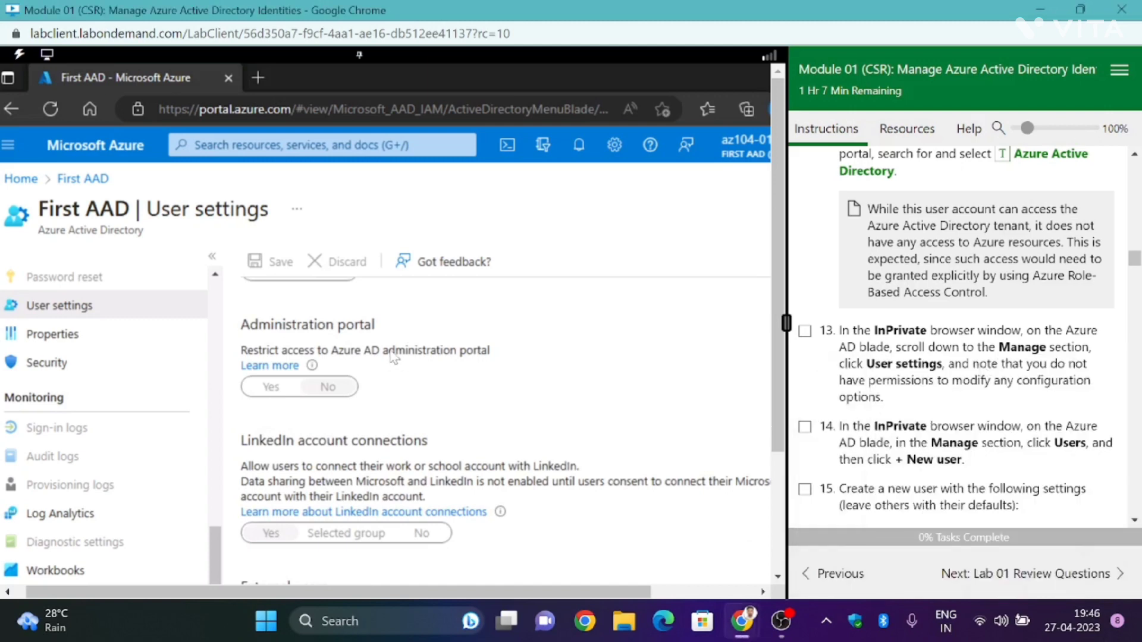
{"action": "scroll", "coordinate": [384, 402], "scroll_direction": "up", "scroll_amount": 4}
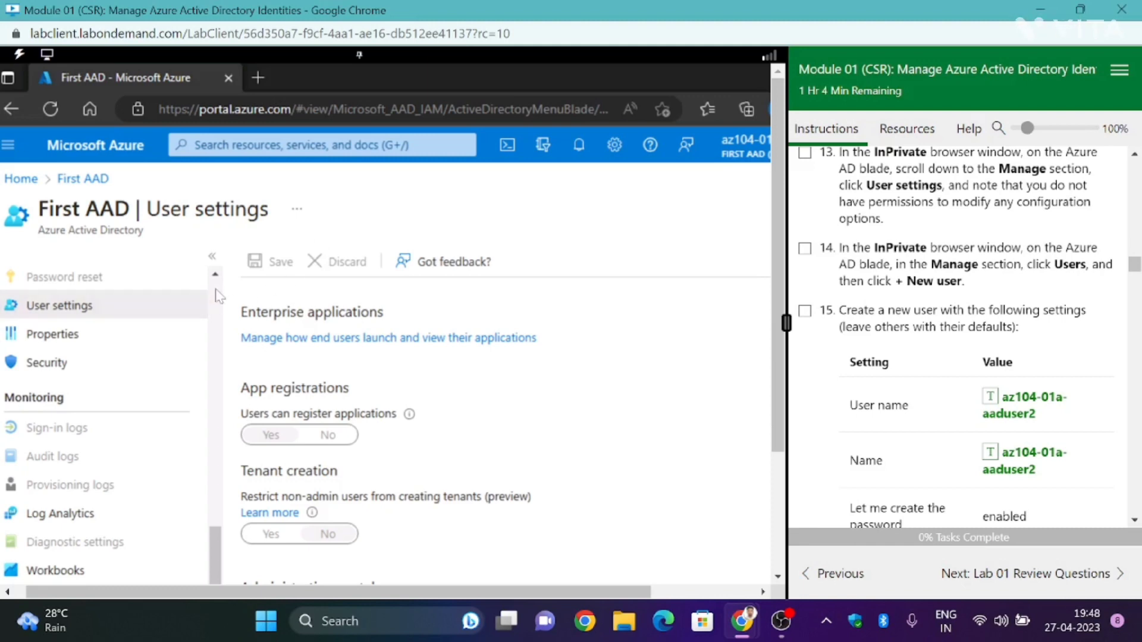
Step: Go to First AAD's Users list and open the form for creating a new internal user
{"action": "scroll", "coordinate": [219, 295], "scroll_direction": "up", "scroll_amount": 5}
{"action": "scroll", "coordinate": [219, 295], "scroll_direction": "up", "scroll_amount": 4}
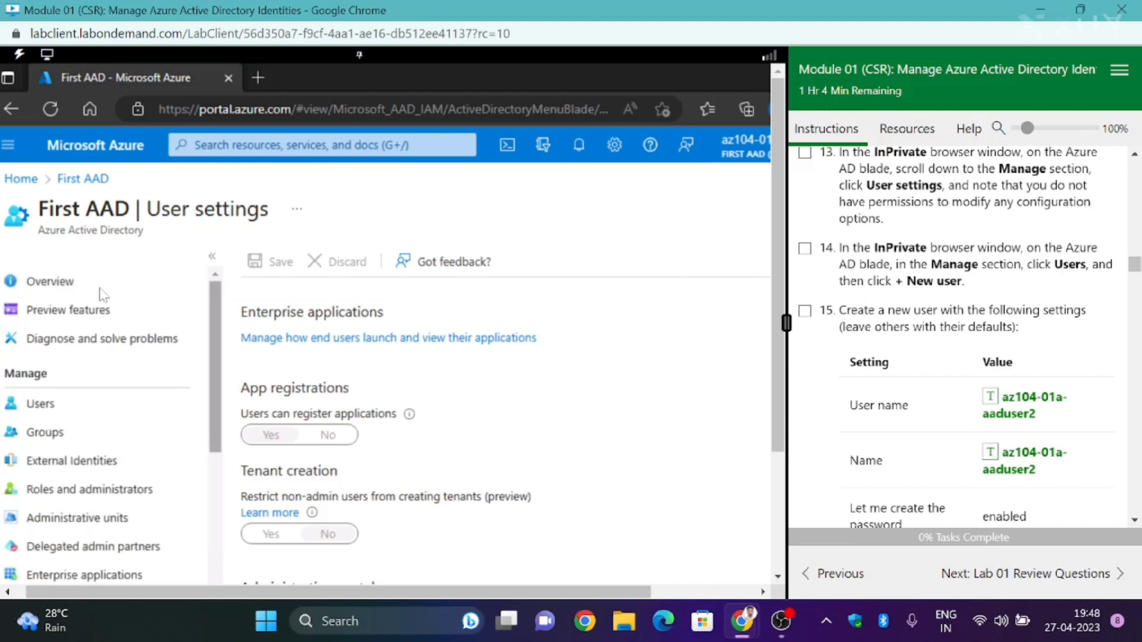
{"action": "left_click", "coordinate": [42, 404]}
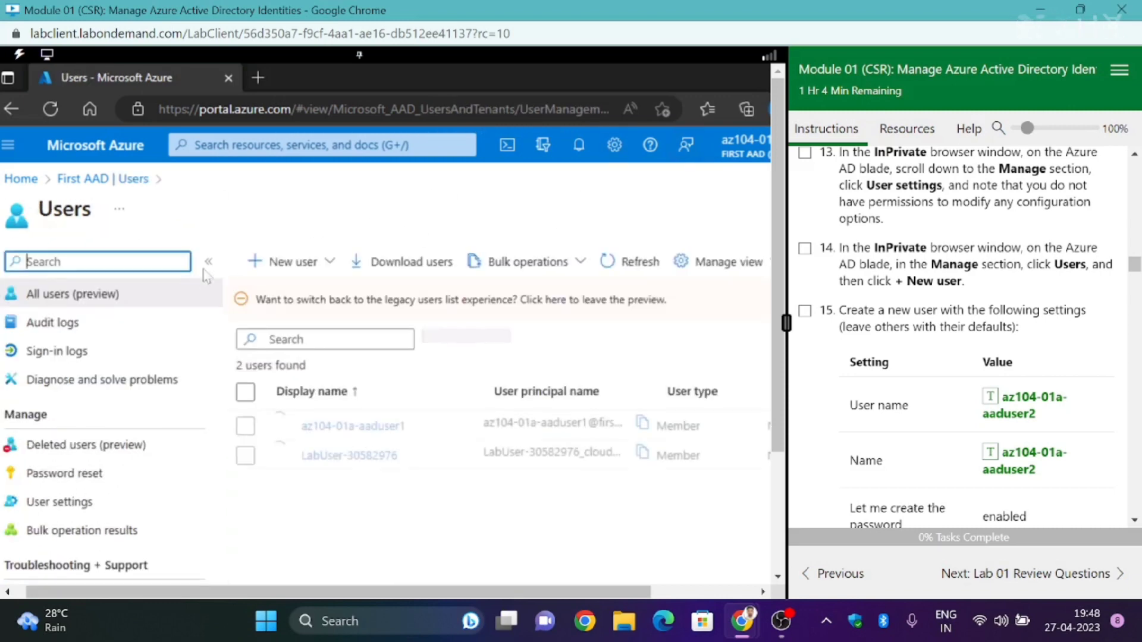
{"action": "left_click", "coordinate": [283, 265]}
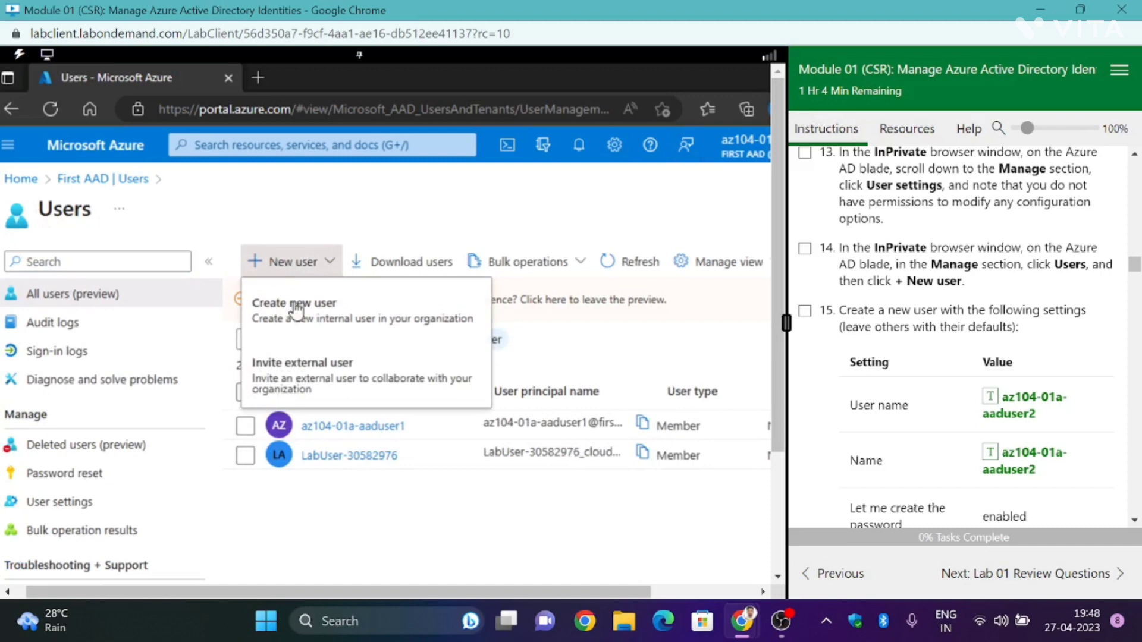
{"action": "left_click", "coordinate": [294, 306]}
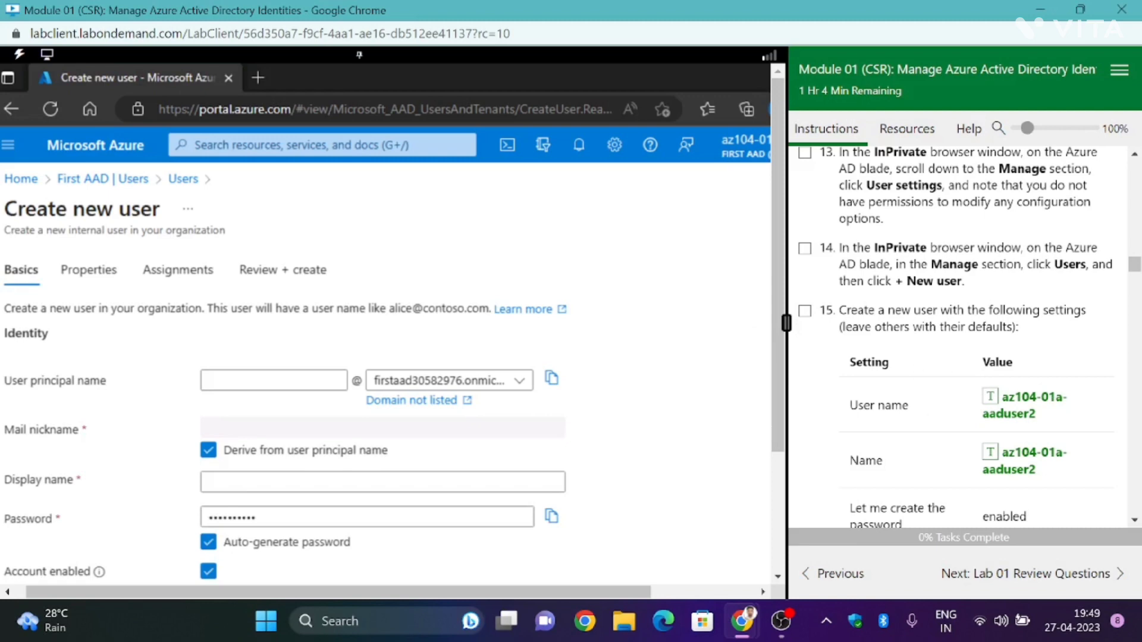
Step: Set both the new user's principal name and display name to az104-01a-aaduser2
{"action": "scroll", "coordinate": [940, 357], "scroll_direction": "down", "scroll_amount": 2}
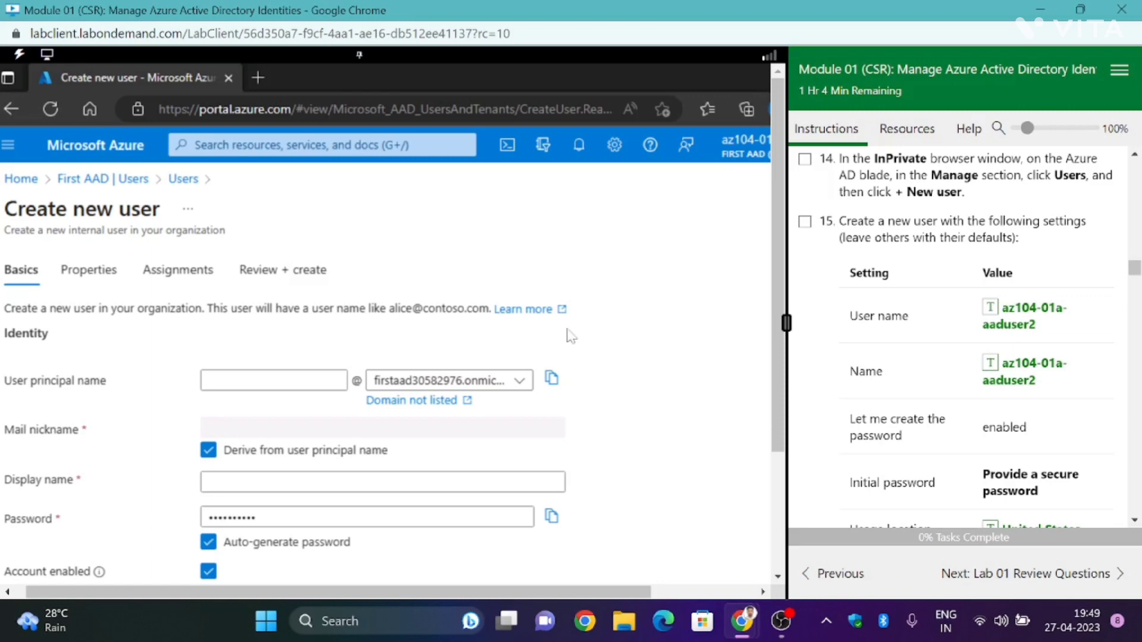
{"action": "left_click", "coordinate": [267, 389]}
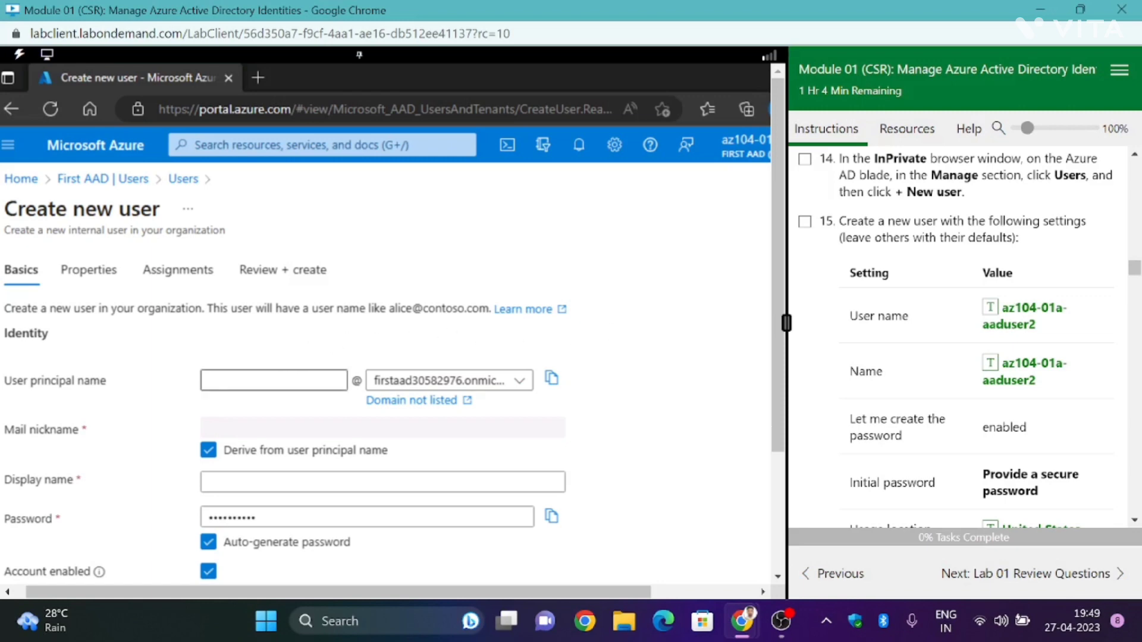
{"action": "left_click", "coordinate": [990, 307]}
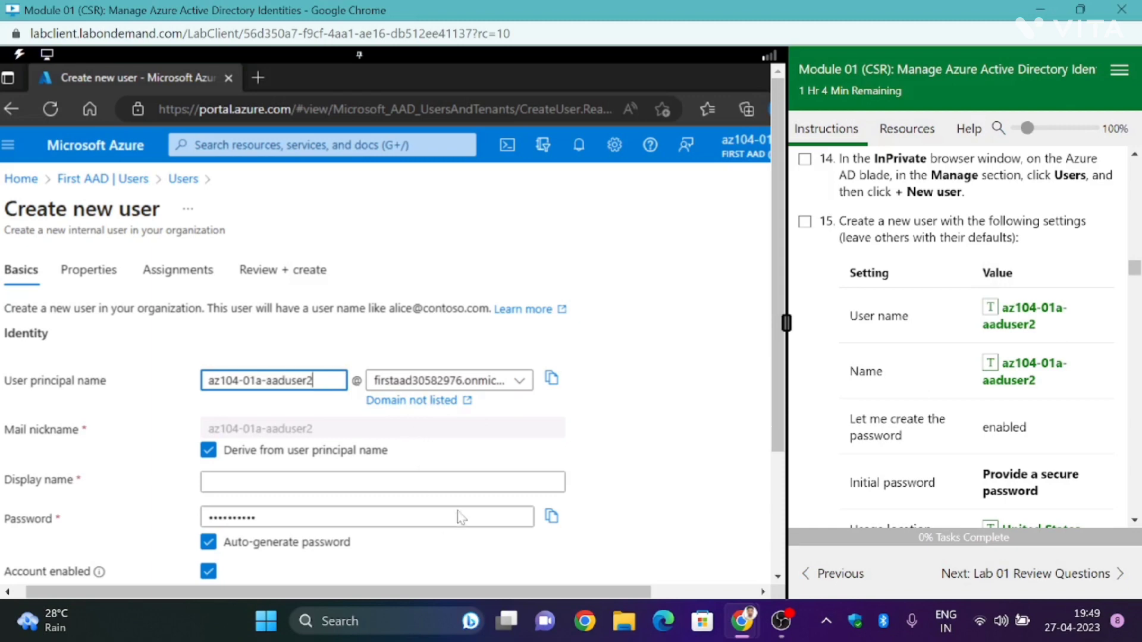
{"action": "left_click", "coordinate": [475, 481]}
{"action": "left_click", "coordinate": [1020, 381]}
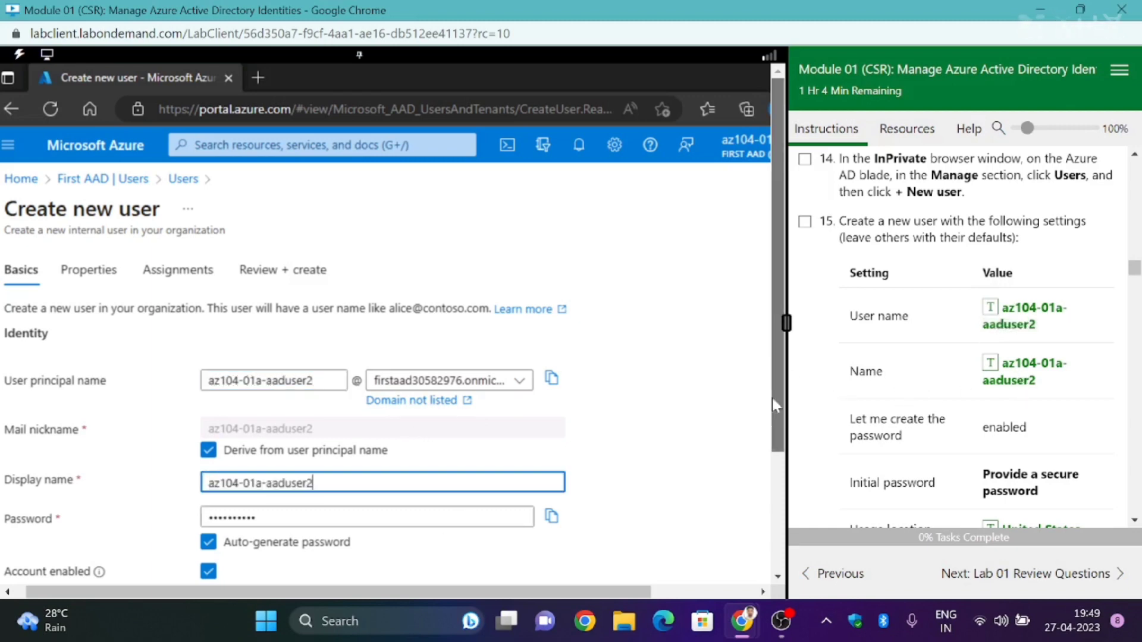
Step: In the new user's properties, set the job title to System Administrator and the department to IT
{"action": "left_click_drag", "start_coordinate": [772, 398], "coordinate": [780, 502]}
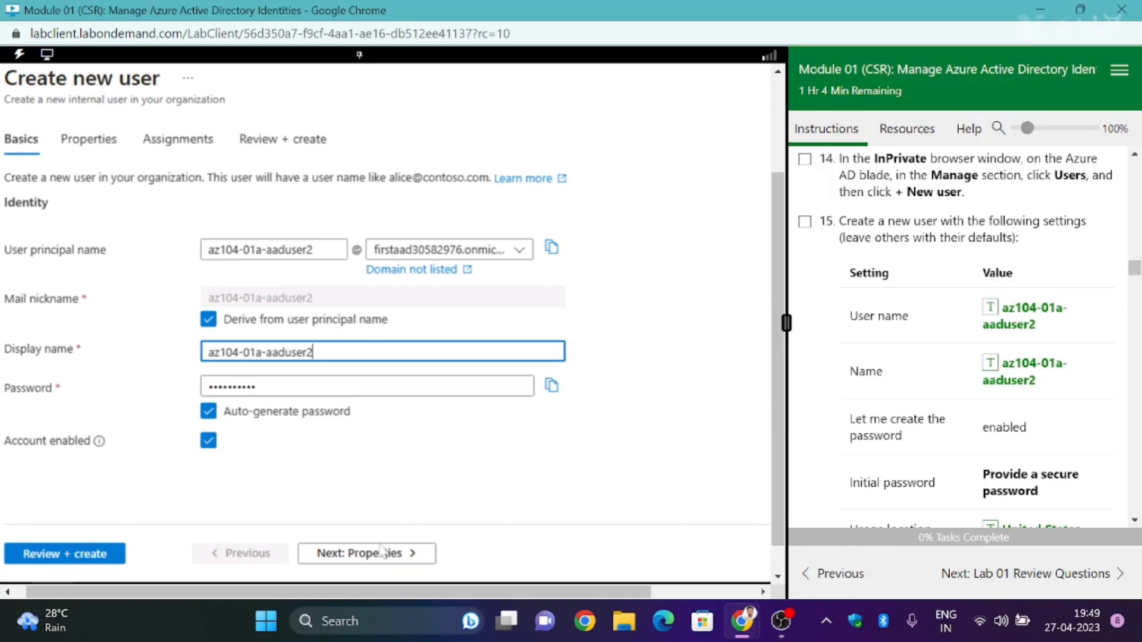
{"action": "left_click", "coordinate": [343, 556]}
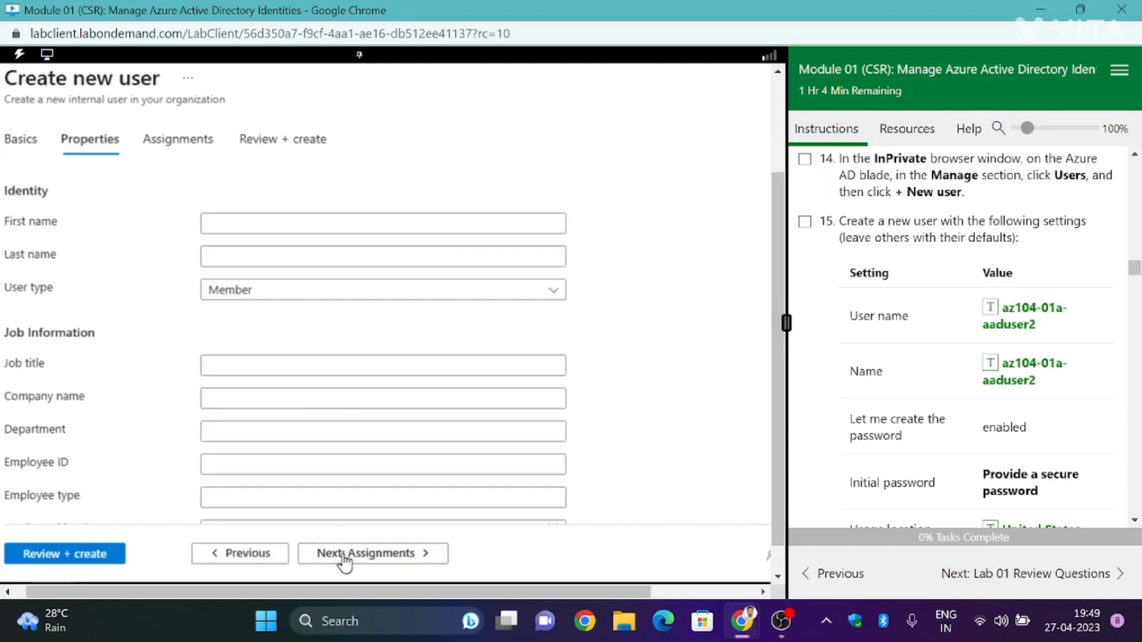
{"action": "left_click", "coordinate": [260, 367]}
{"action": "scroll", "coordinate": [997, 443], "scroll_direction": "down", "scroll_amount": 2}
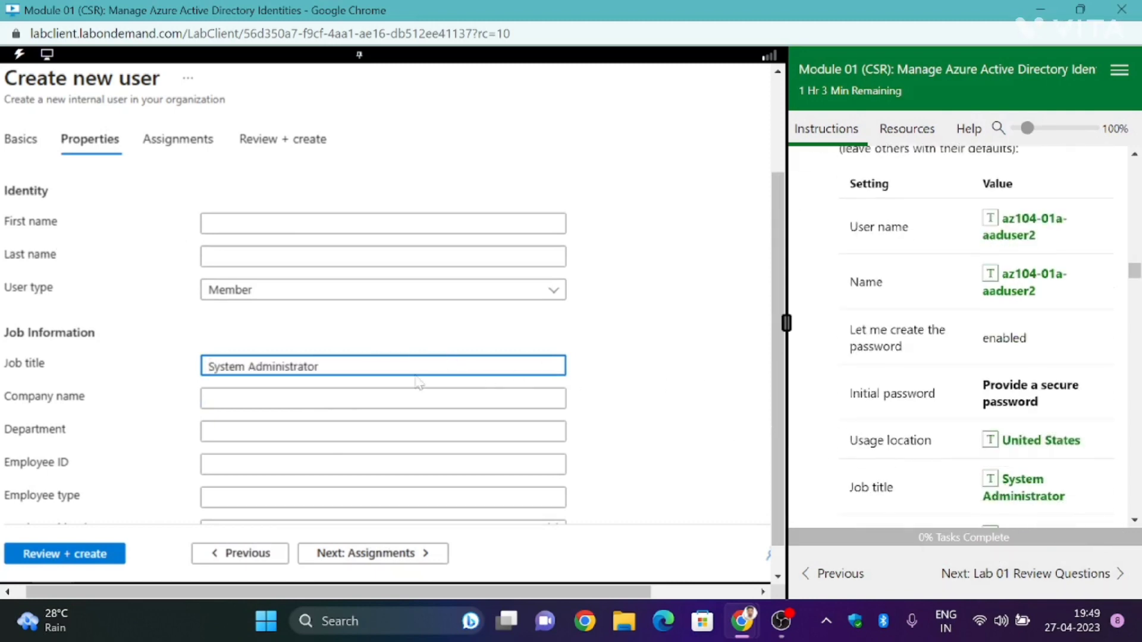
{"action": "left_click", "coordinate": [383, 432]}
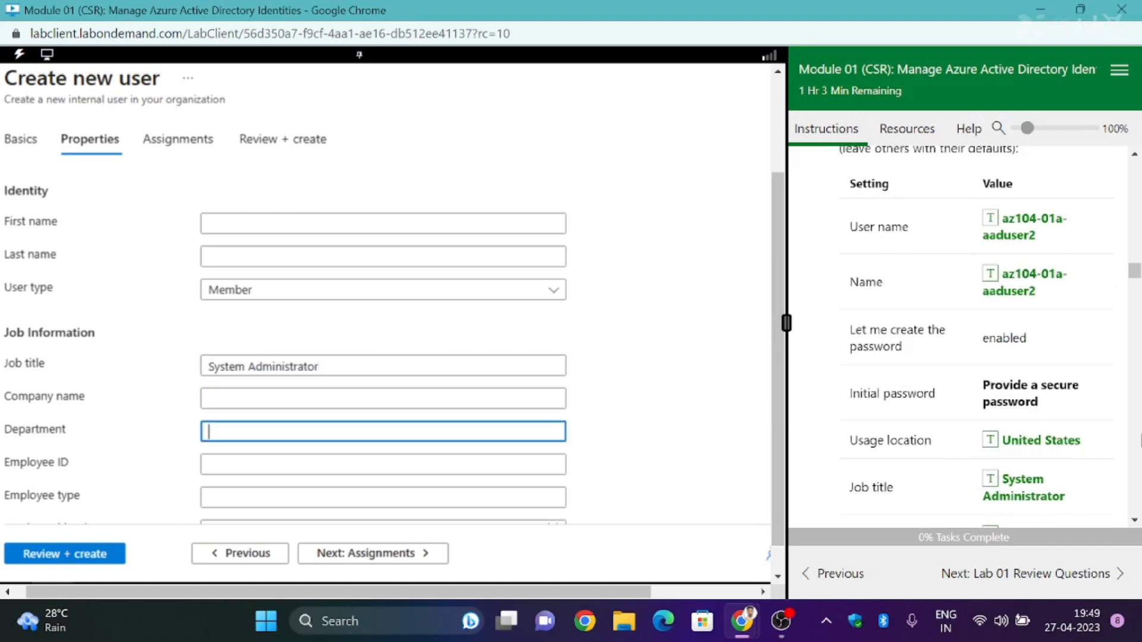
{"action": "scroll", "coordinate": [1141, 429], "scroll_direction": "down", "scroll_amount": 1}
{"action": "left_click", "coordinate": [1006, 445]}
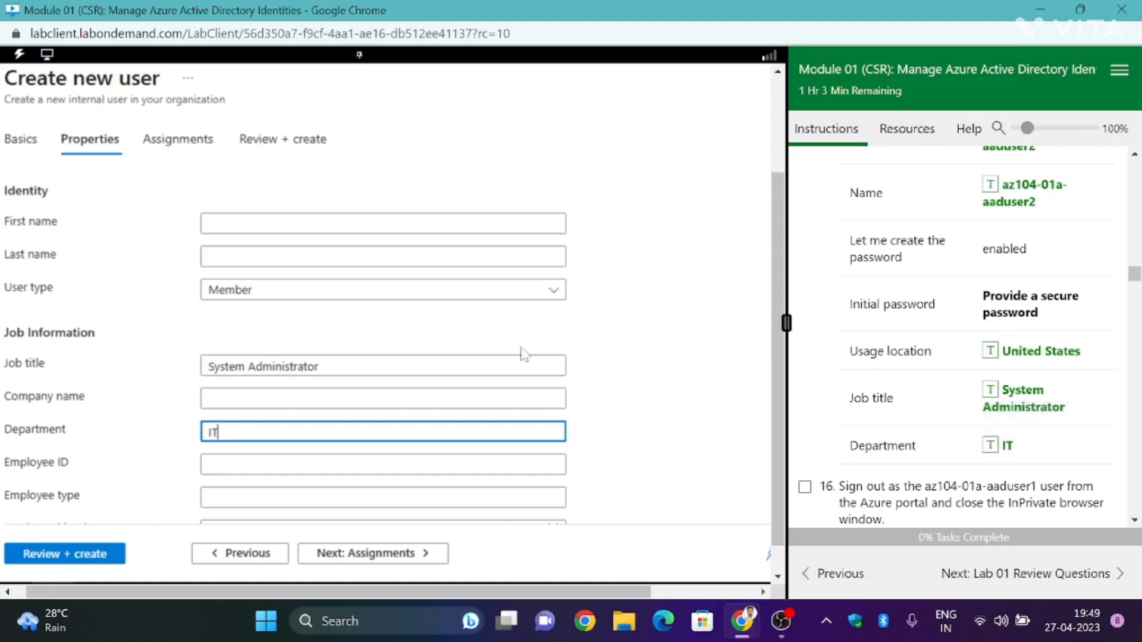
Step: Set the new user's usage location to United States
{"action": "scroll", "coordinate": [625, 352], "scroll_direction": "down", "scroll_amount": 10}
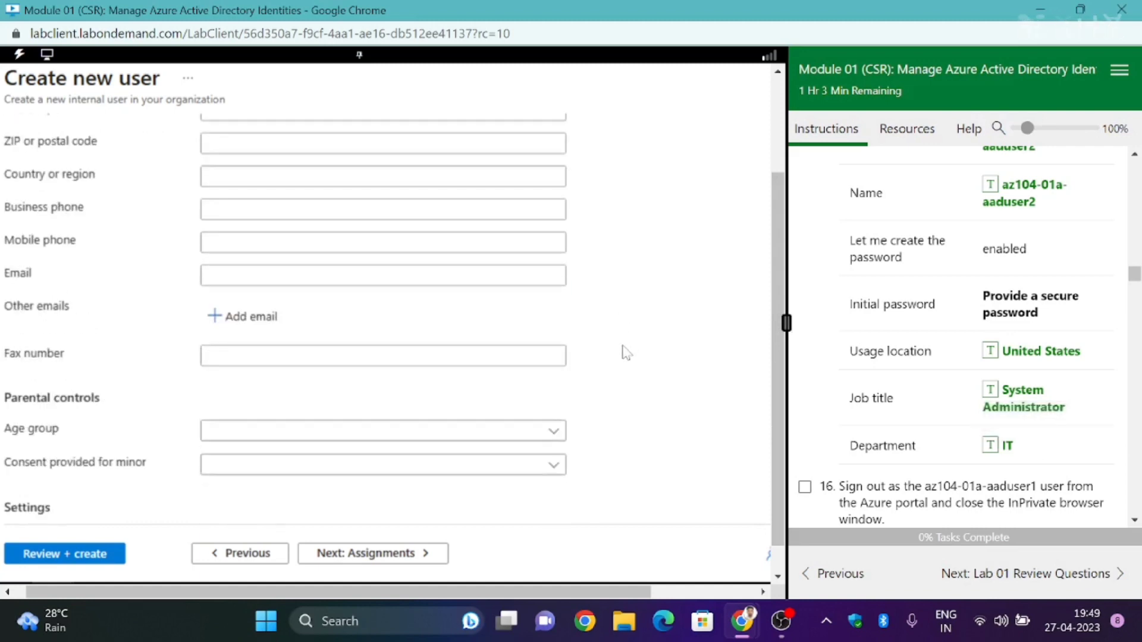
{"action": "left_click", "coordinate": [536, 490]}
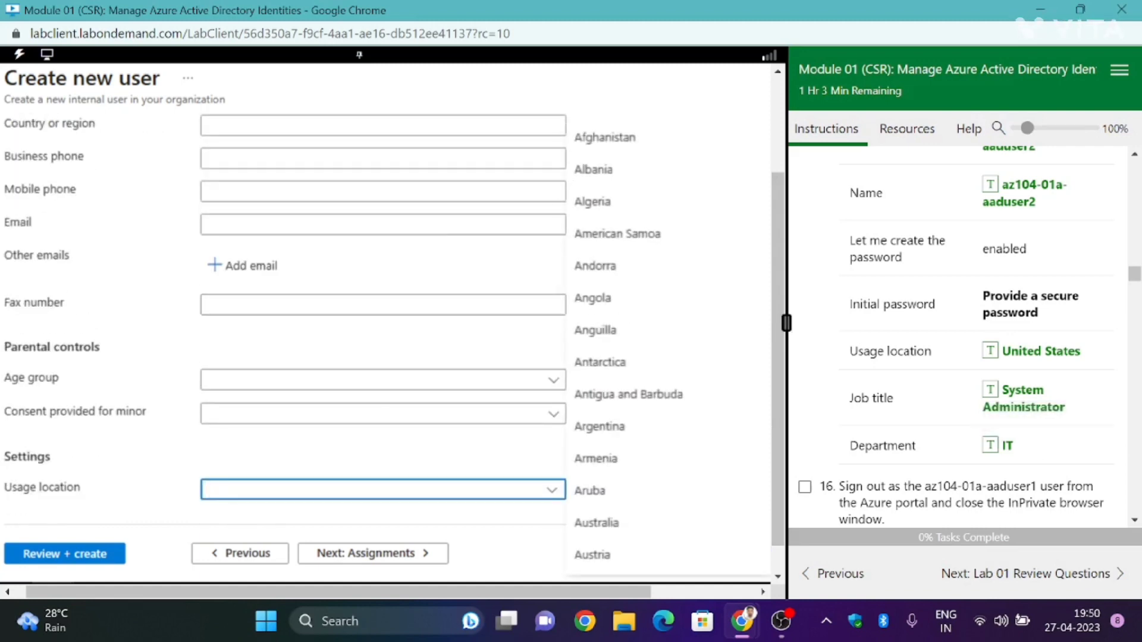
{"action": "type", "text": "U"}
{"action": "key", "text": "Down"}
{"action": "key", "text": "Down"}
{"action": "key", "text": "Down"}
{"action": "key", "text": "Down"}
{"action": "key", "text": "Down"}
{"action": "key", "text": "Down"}
{"action": "key", "text": "Down"}
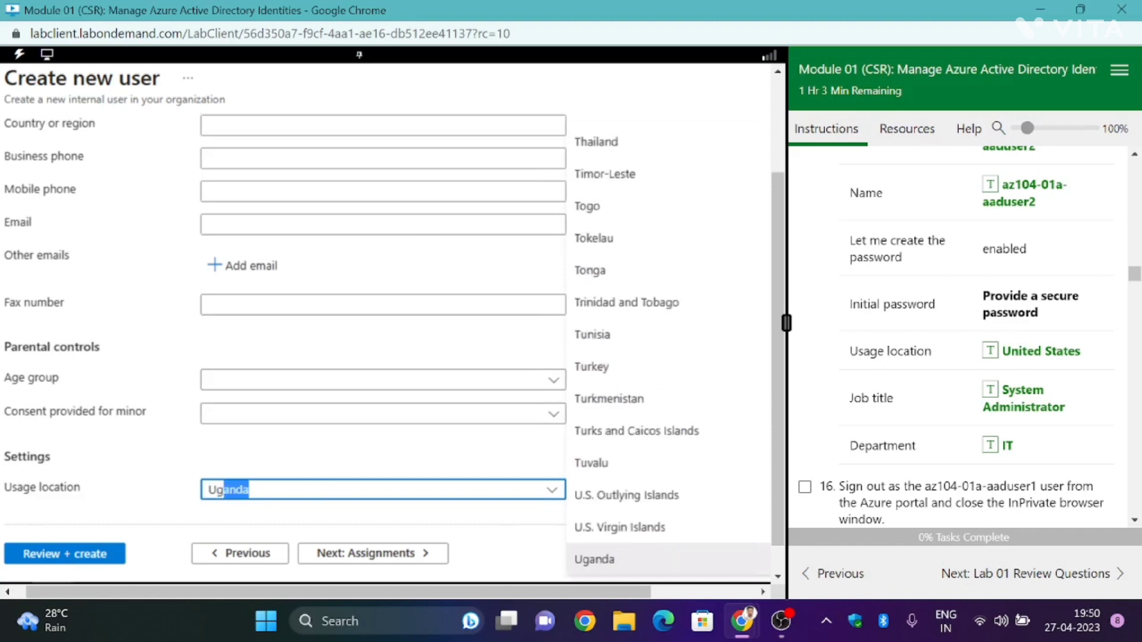
{"action": "left_click", "coordinate": [618, 529]}
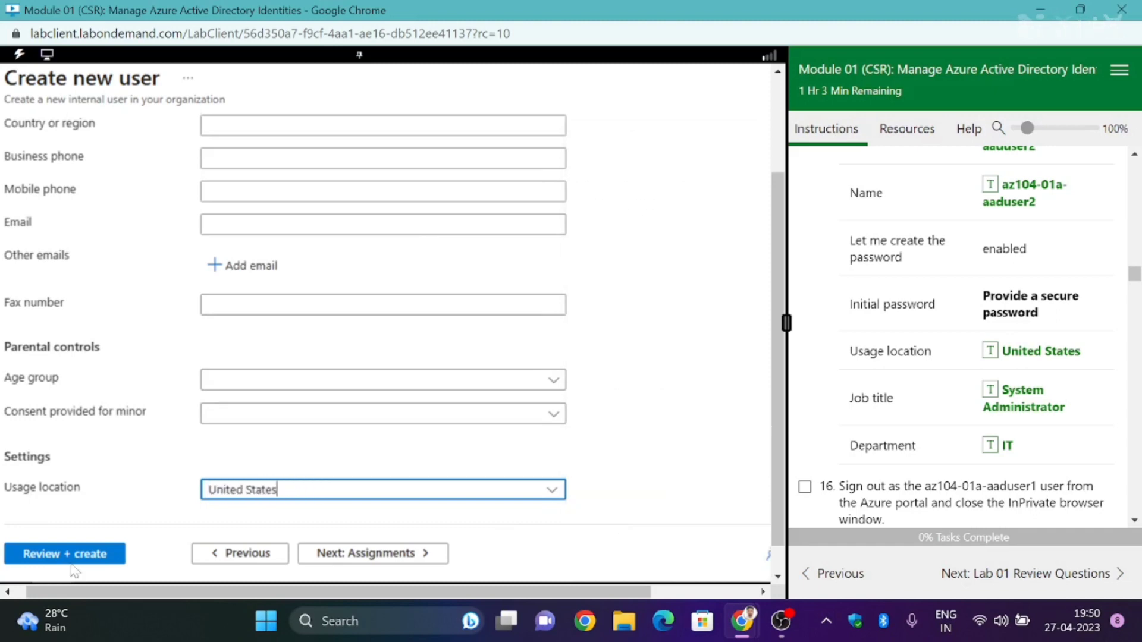
Step: Review and create the az104-01a-aaduser2 account, and reload the Users page to update its list
{"action": "left_click", "coordinate": [25, 553]}
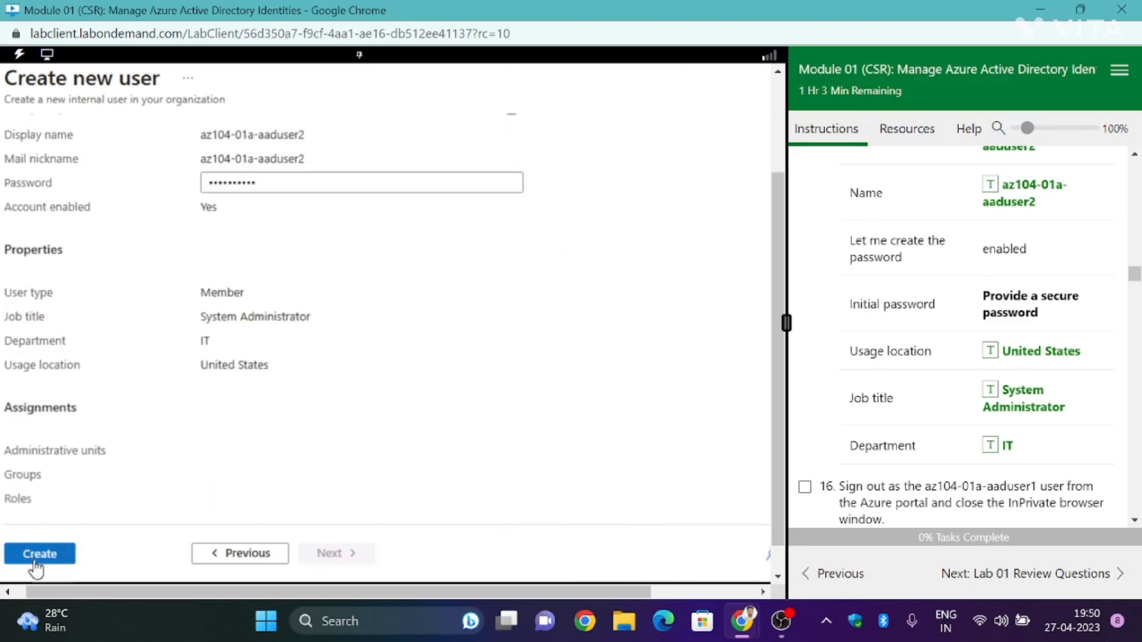
{"action": "left_click", "coordinate": [35, 562]}
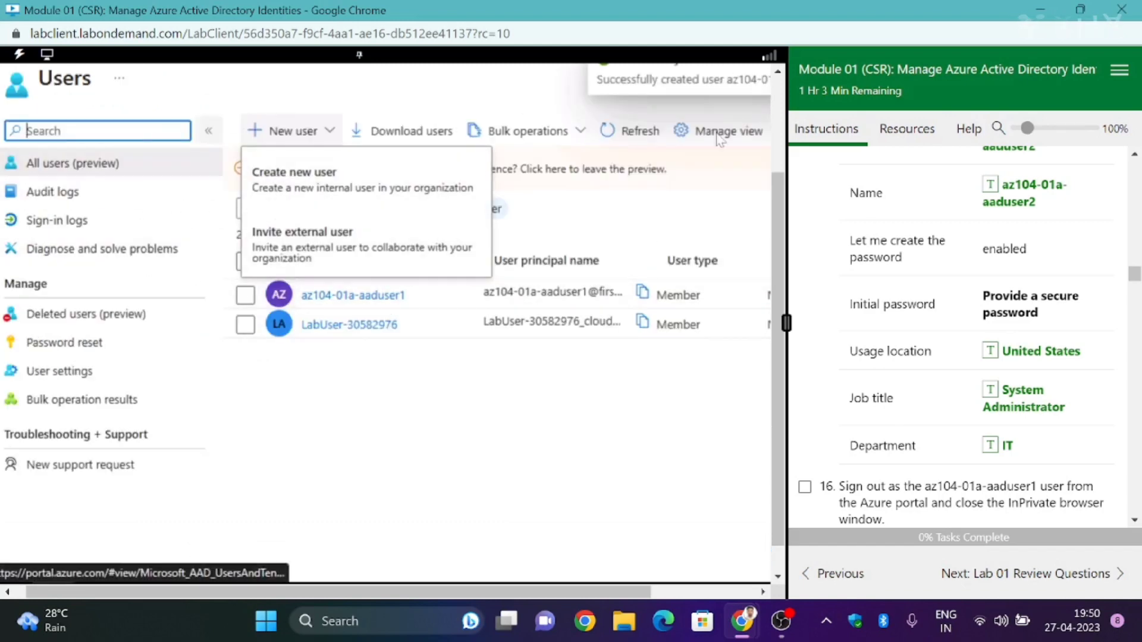
{"action": "left_click", "coordinate": [778, 130]}
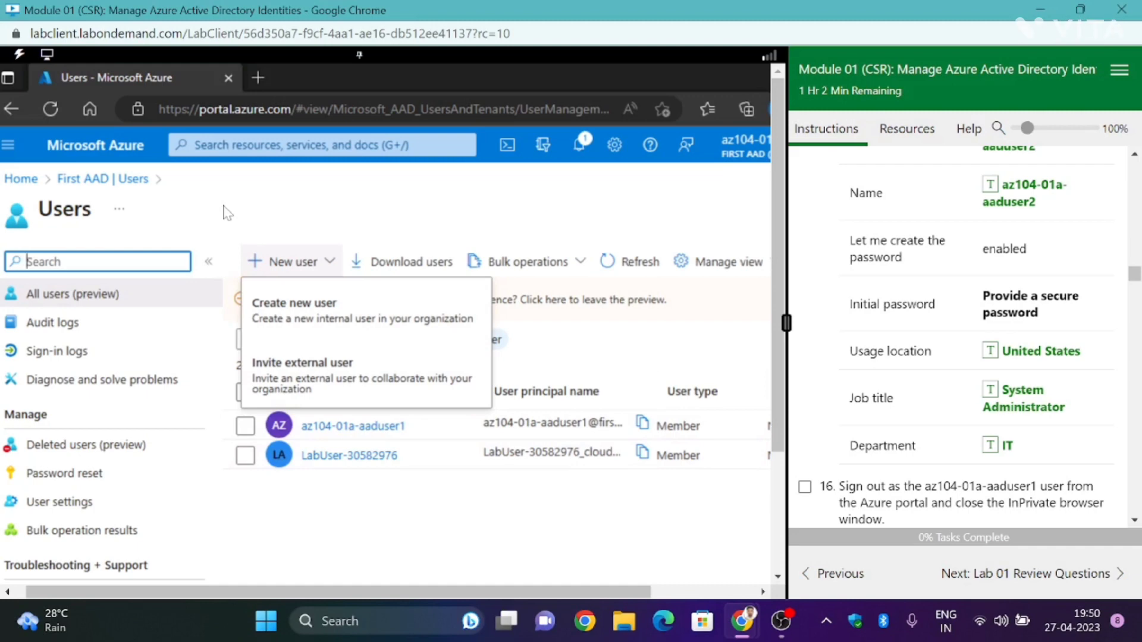
{"action": "left_click", "coordinate": [50, 108]}
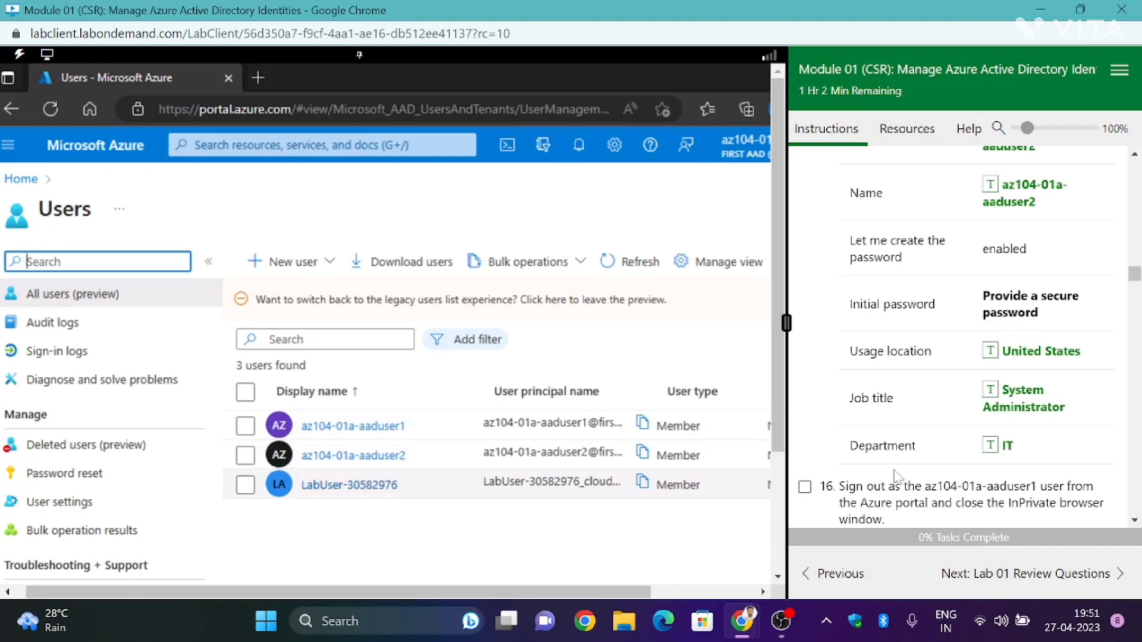
Step: Sign out of the Azure portal as az104-01a-aaduser1 and close the InPrivate browser window
{"action": "scroll", "coordinate": [895, 476], "scroll_direction": "down", "scroll_amount": 3}
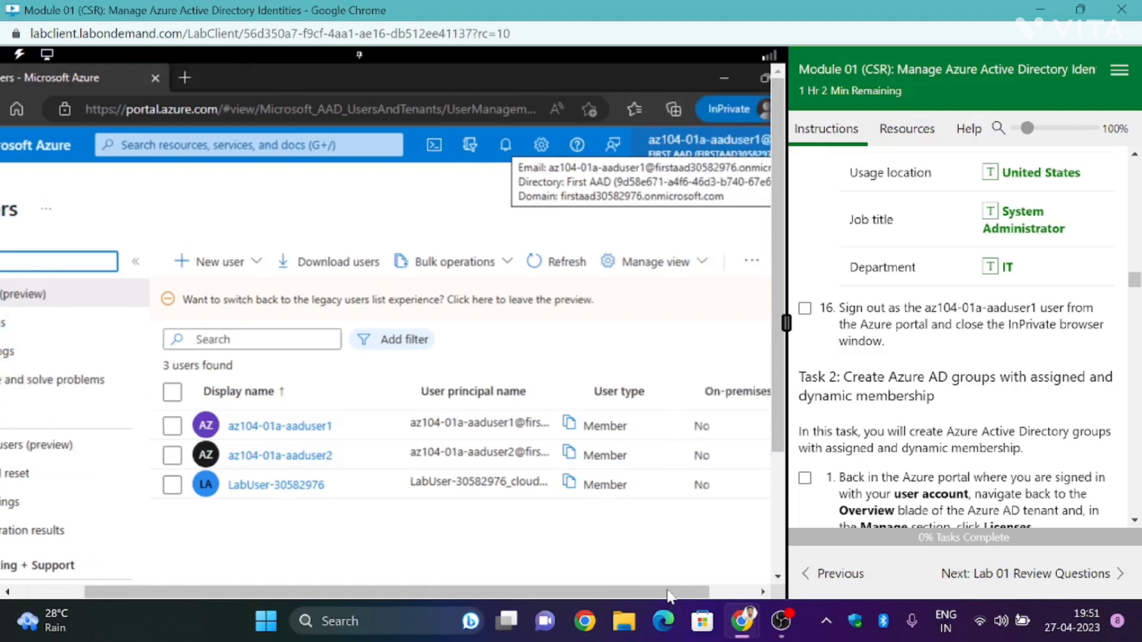
{"action": "left_click", "coordinate": [714, 146]}
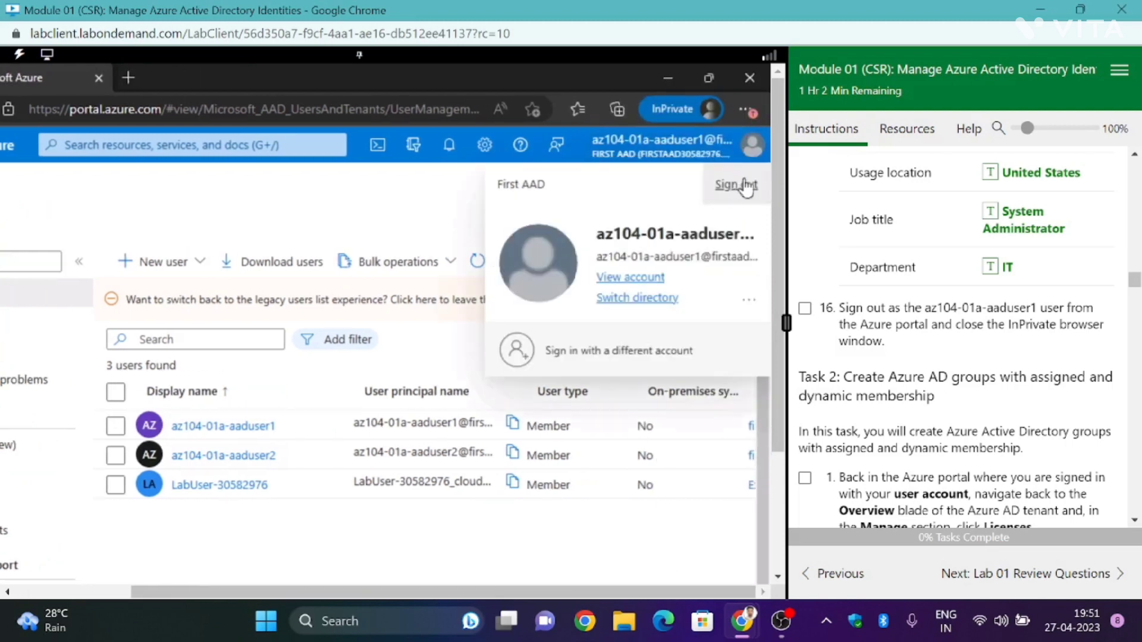
{"action": "left_click", "coordinate": [736, 185]}
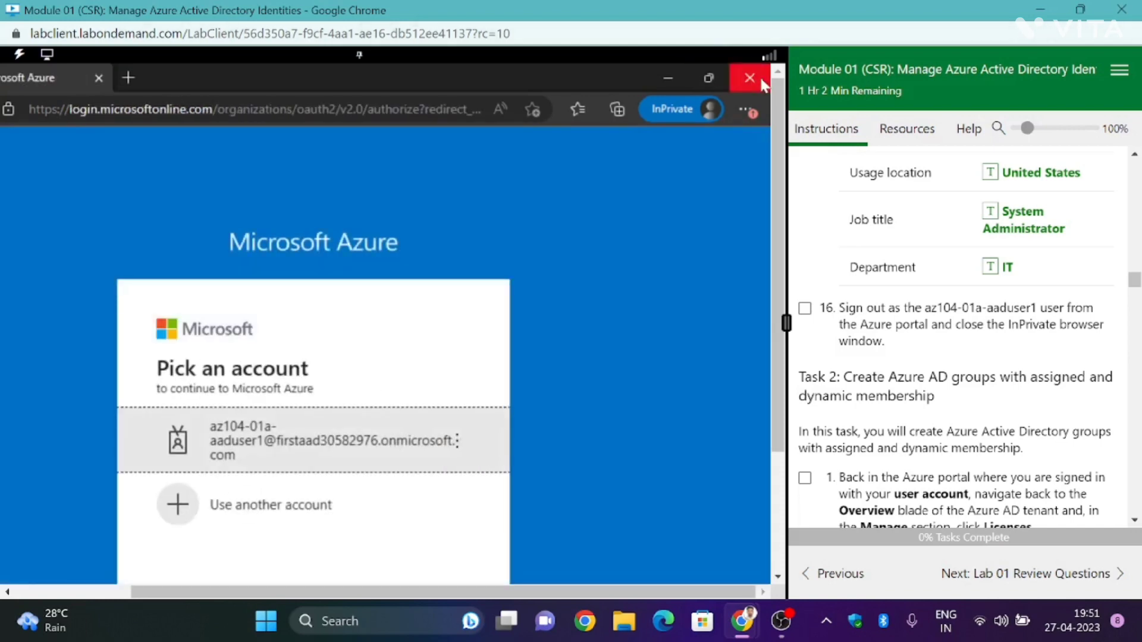
{"action": "left_click", "coordinate": [751, 79]}
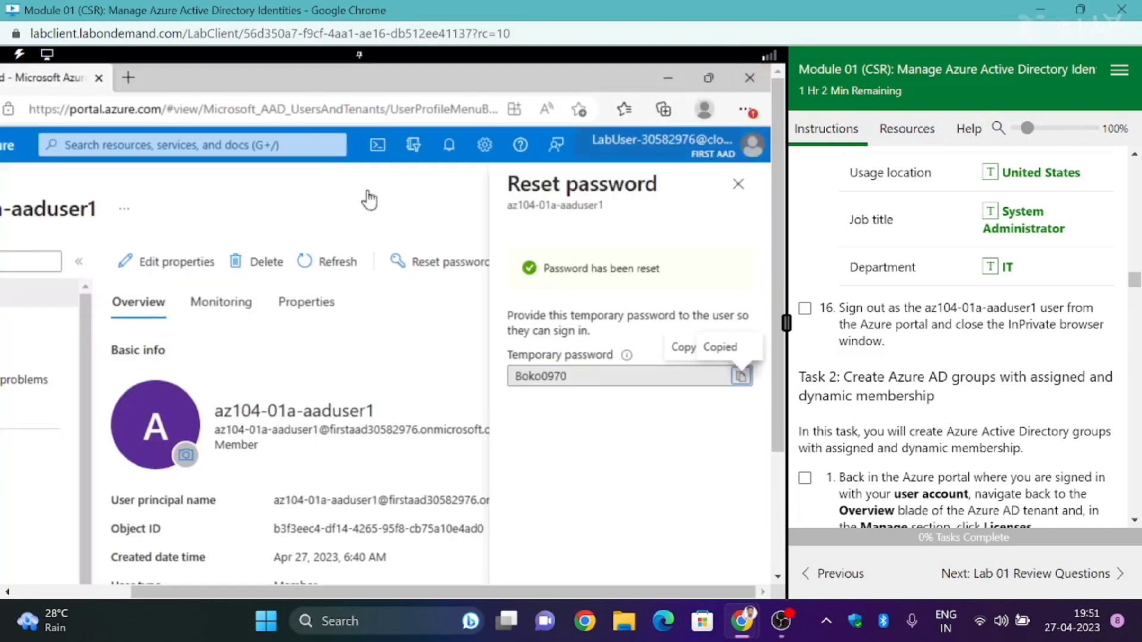
Step: Dismiss the Reset password pane, reload the az104-01a-aaduser1 page, and highlight the Task 2 heading in the lab instructions
{"action": "left_click", "coordinate": [739, 185]}
{"action": "left_click", "coordinate": [66, 592]}
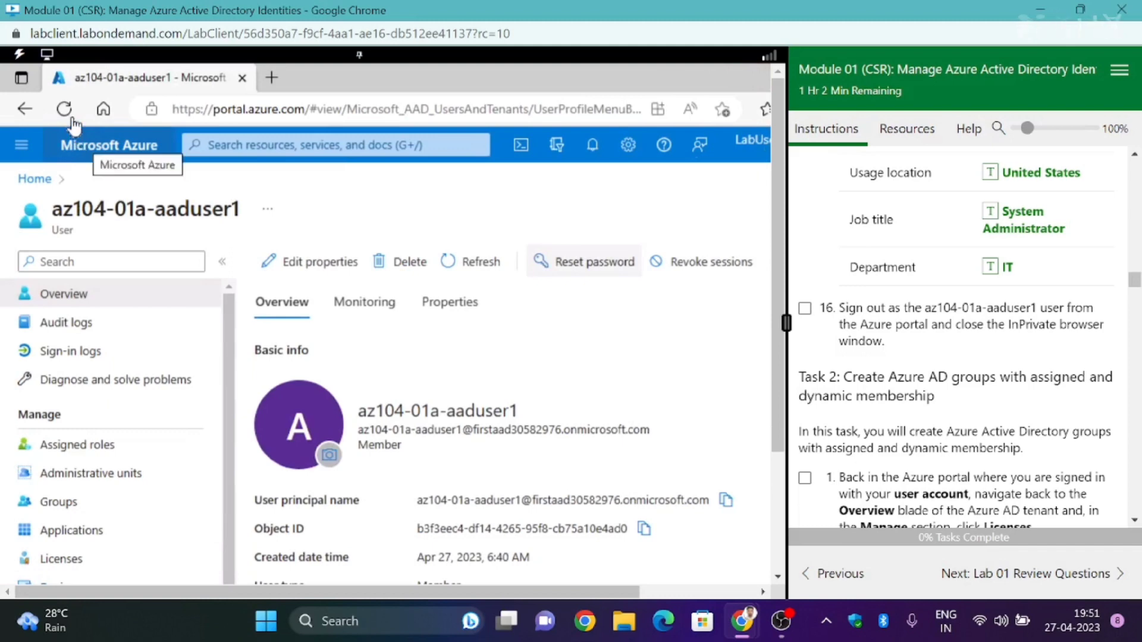
{"action": "left_click", "coordinate": [65, 110]}
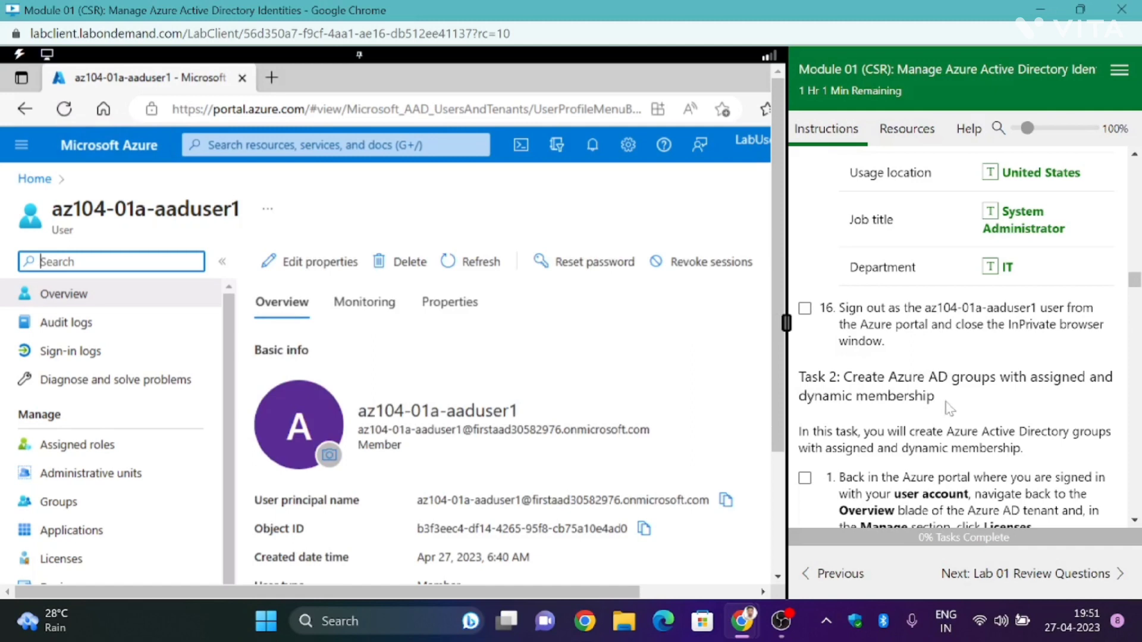
{"action": "left_click_drag", "start_coordinate": [937, 399], "coordinate": [830, 381]}
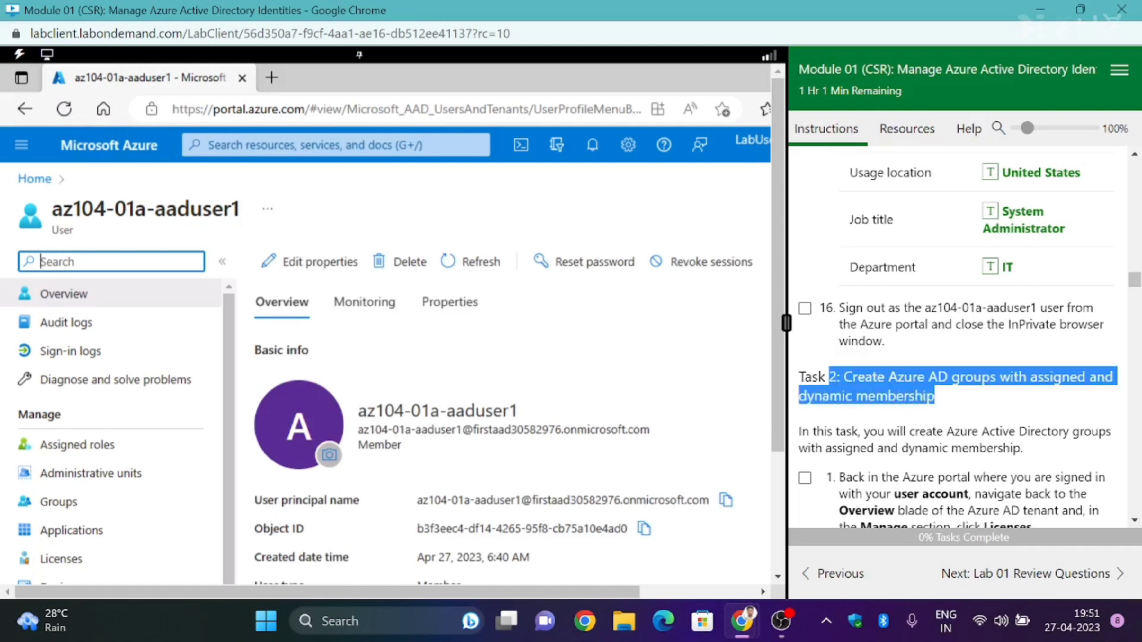